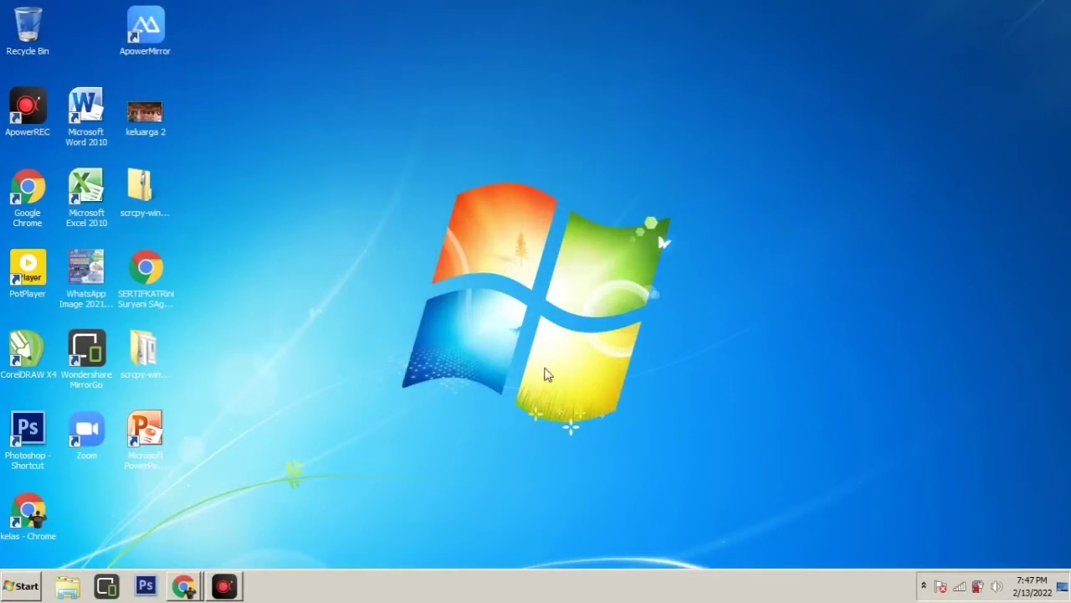
# Refresh the desktop and launch Google Chrome from its desktop shortcut
pyautogui.rightClick(516, 125)
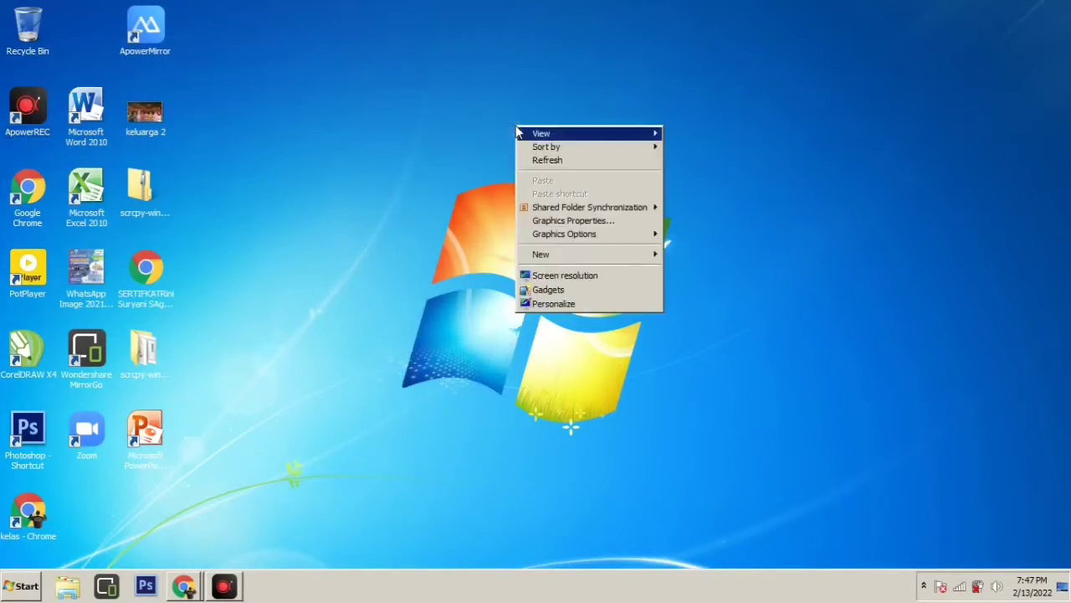
pyautogui.click(550, 164)
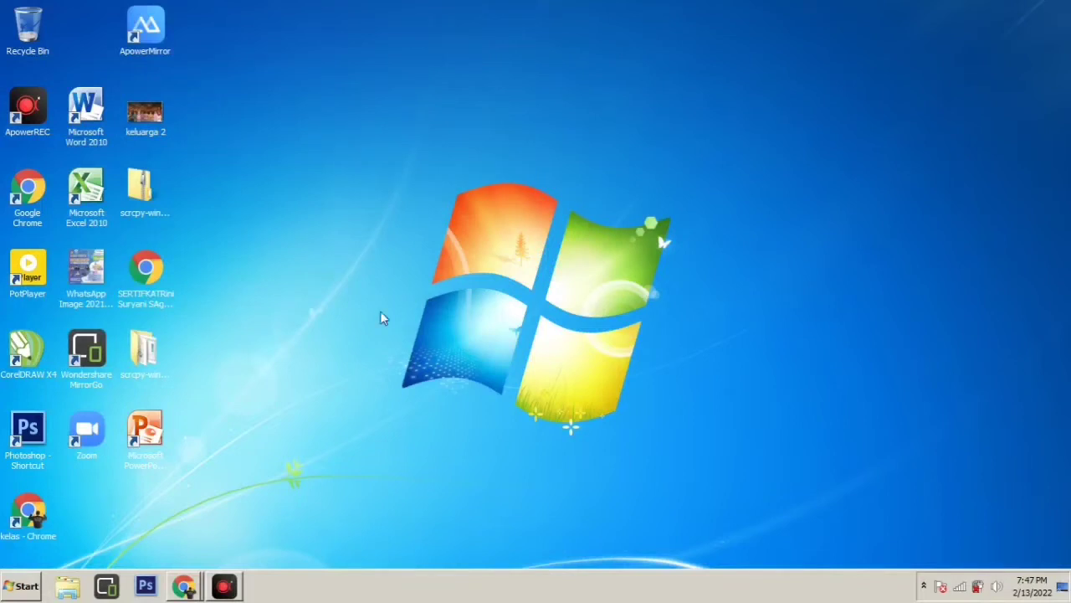
pyautogui.click(31, 203)
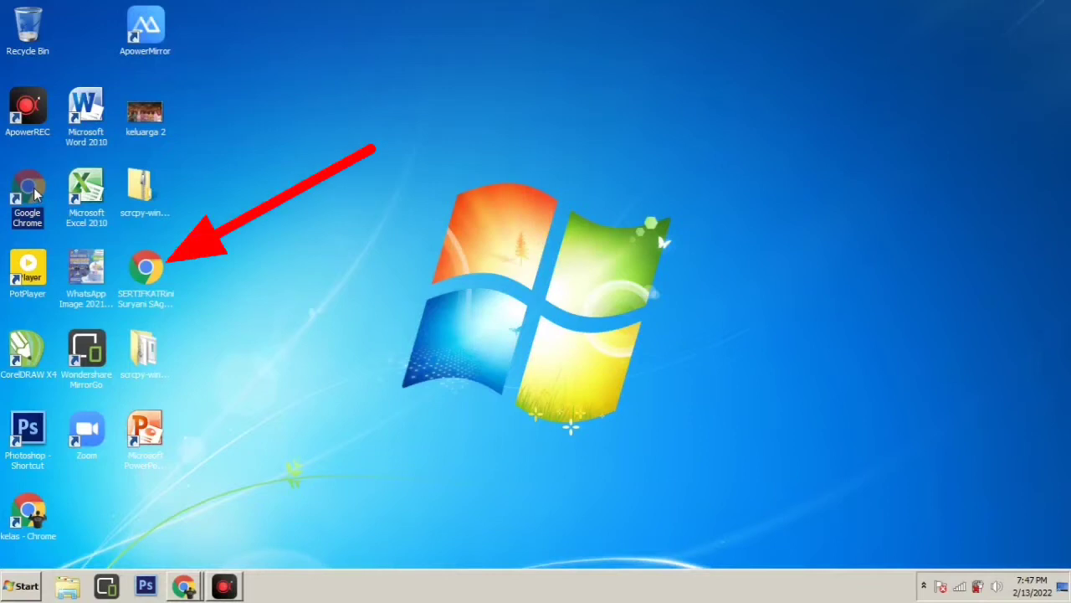
pyautogui.doubleClick(30, 195)
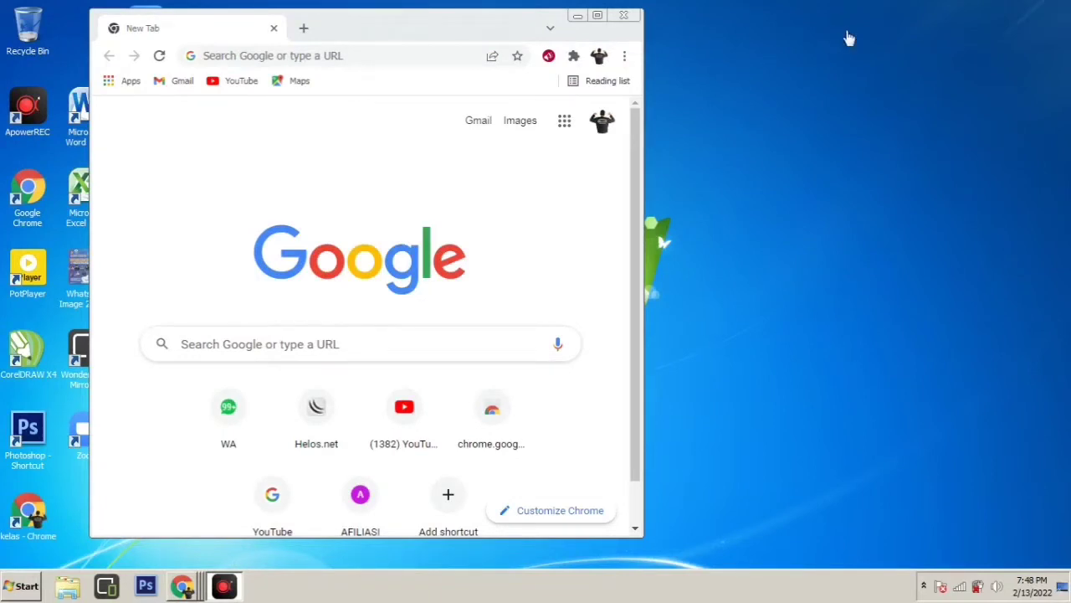
# Maximize the Chrome window and show the Google apps list
pyautogui.click(843, 32)
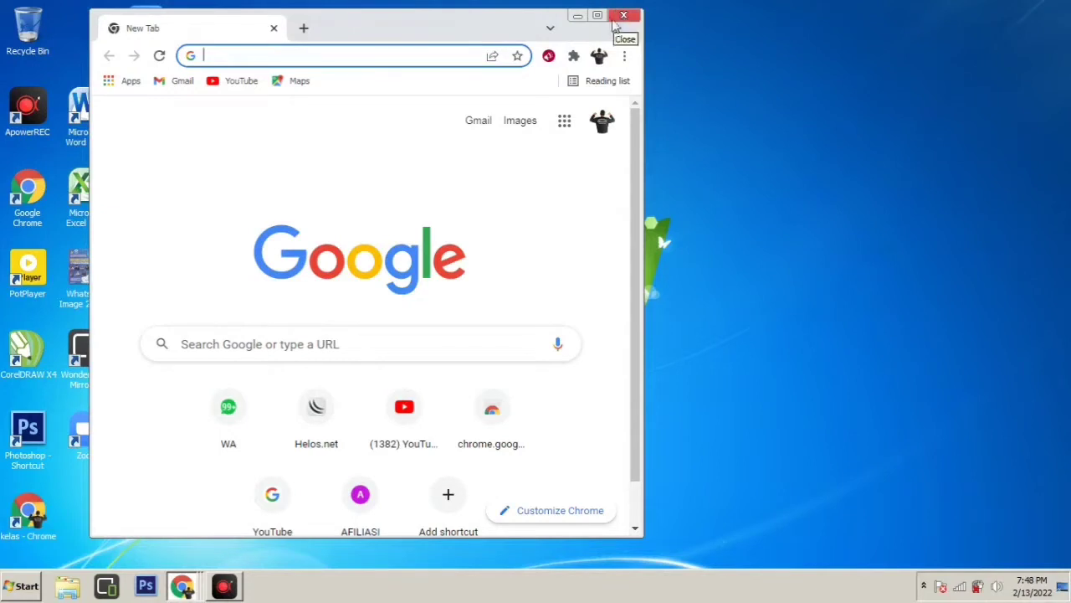
pyautogui.click(597, 15)
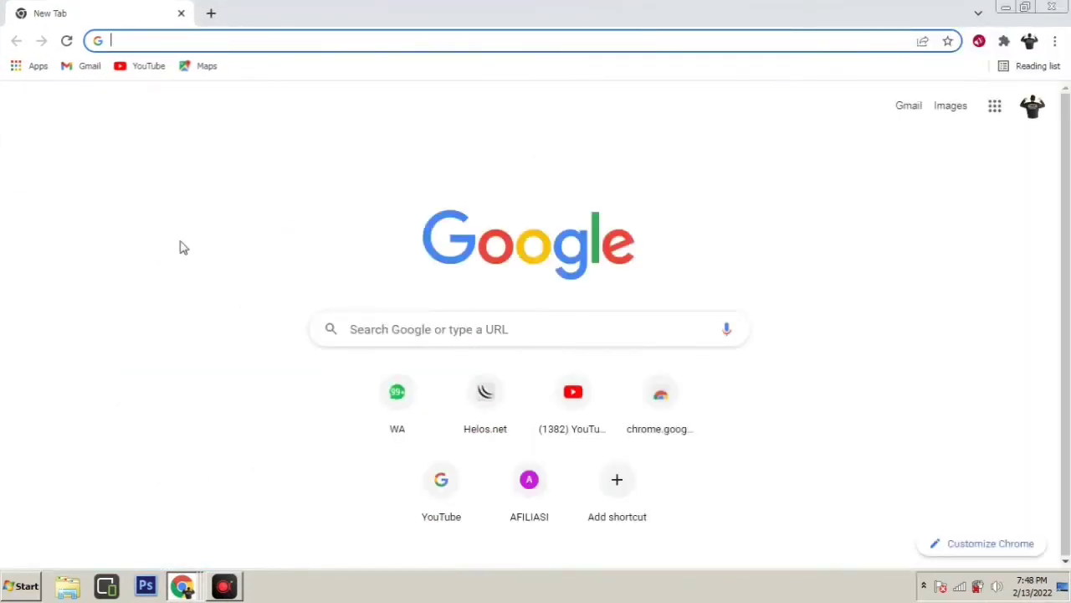
pyautogui.click(1000, 111)
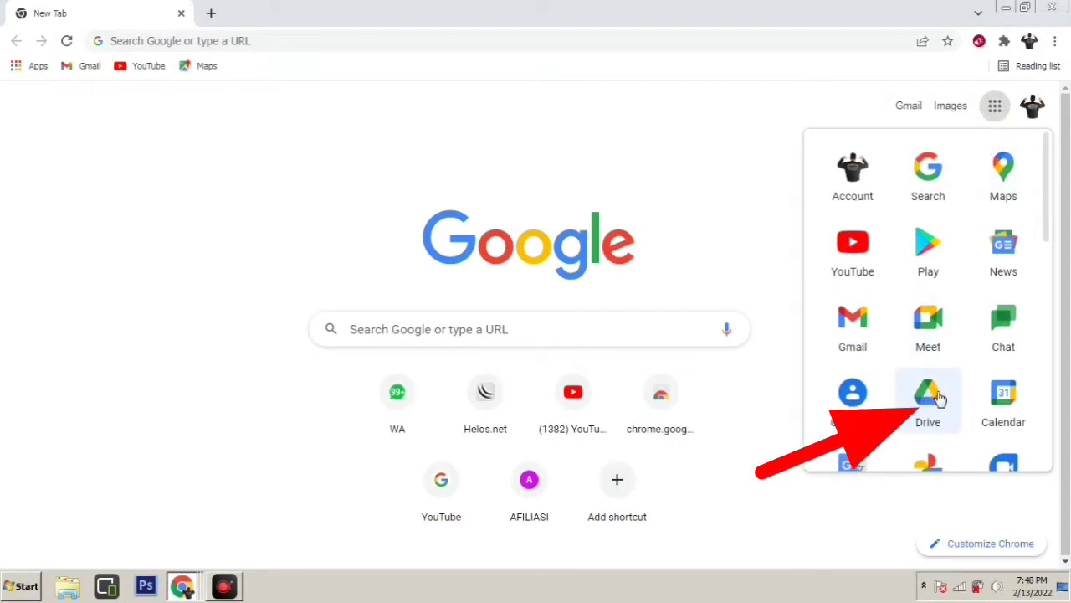
# Go to Google Drive from the apps list and bring up the Baru (New) menu
pyautogui.click(932, 393)
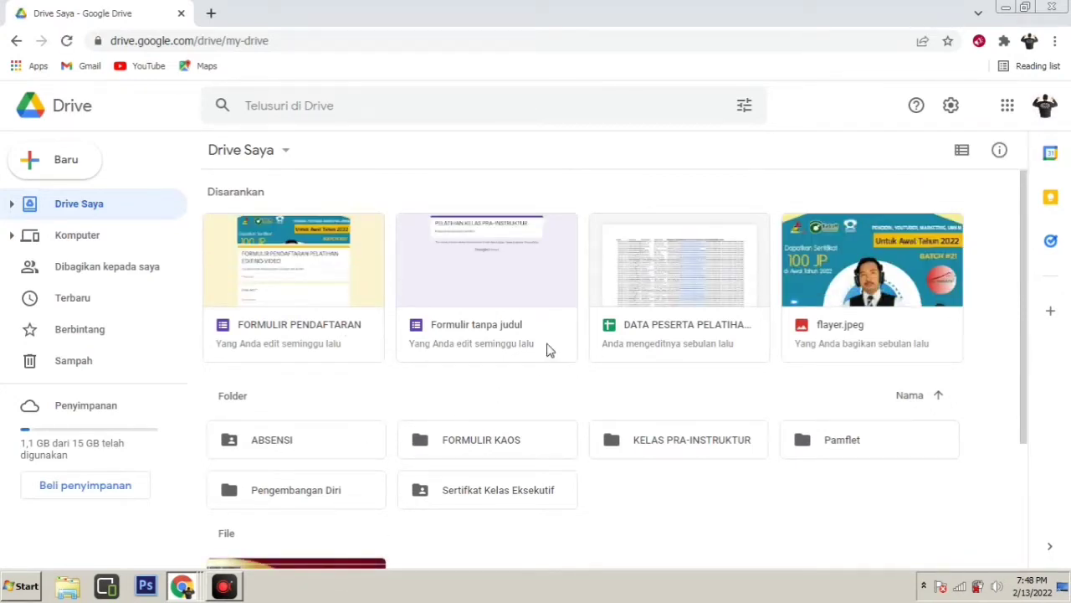
pyautogui.scroll(-1, 546, 349)
pyautogui.scroll(1, 546, 349)
pyautogui.click(64, 159)
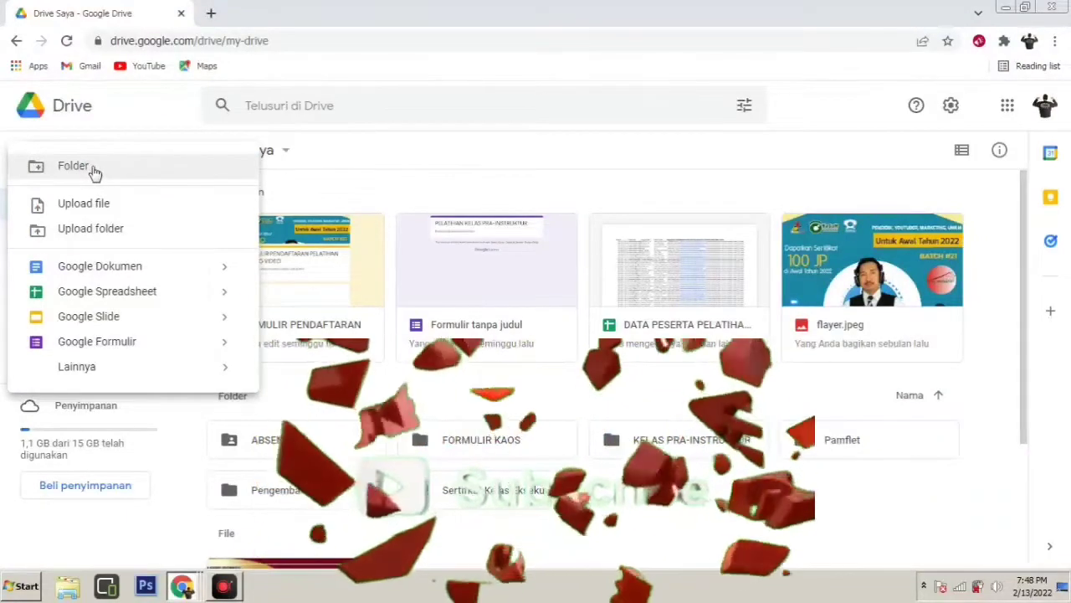
# Make a new folder from the New menu and name it 'SERTIFKAT DIKLAT'
pyautogui.click(92, 171)
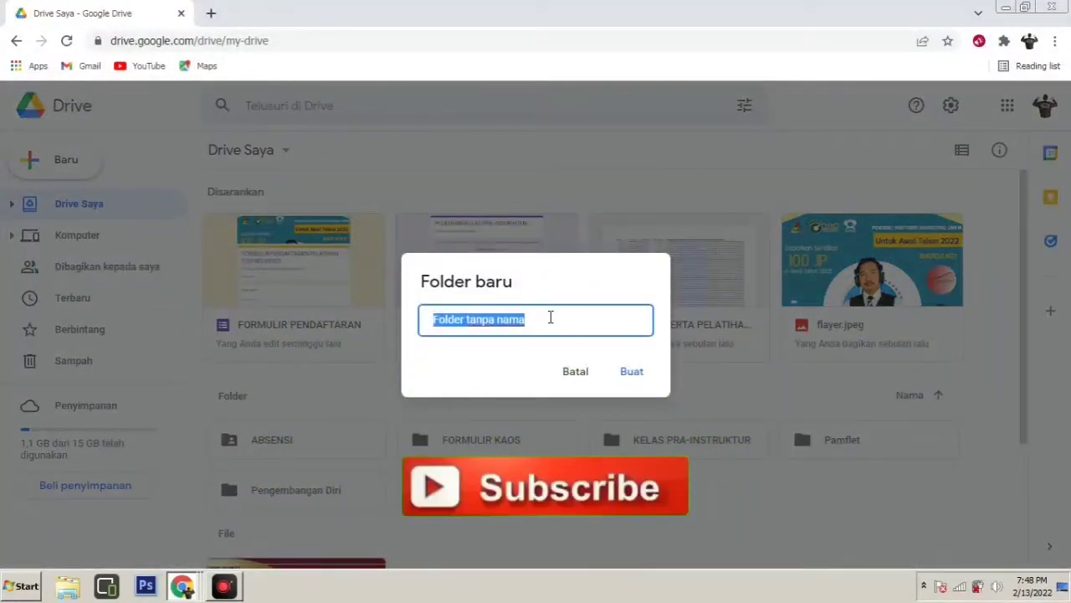
pyautogui.write('SER')
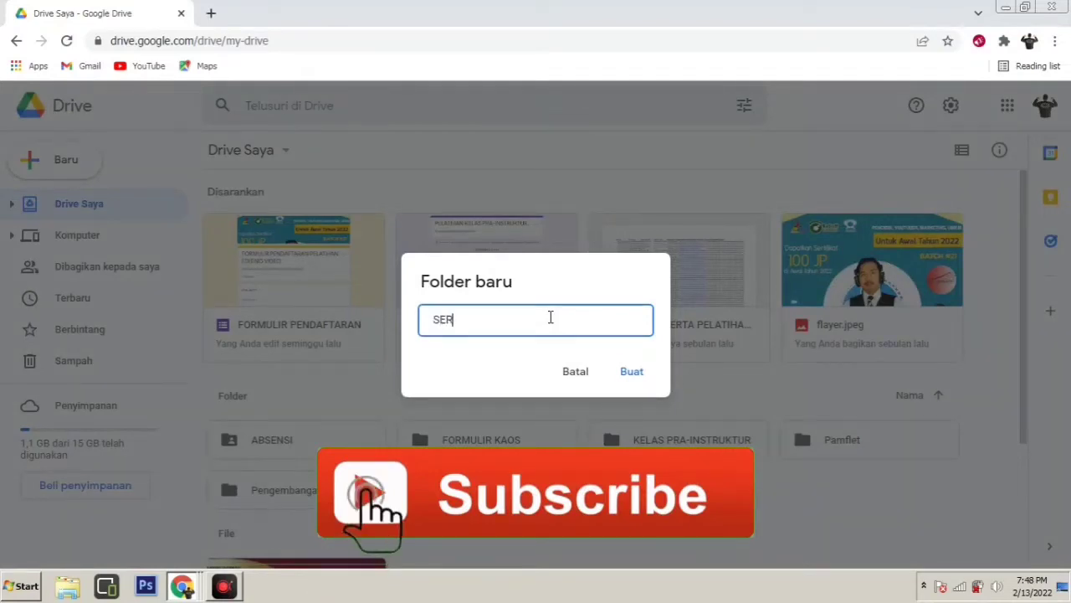
pyautogui.write('TIFKA')
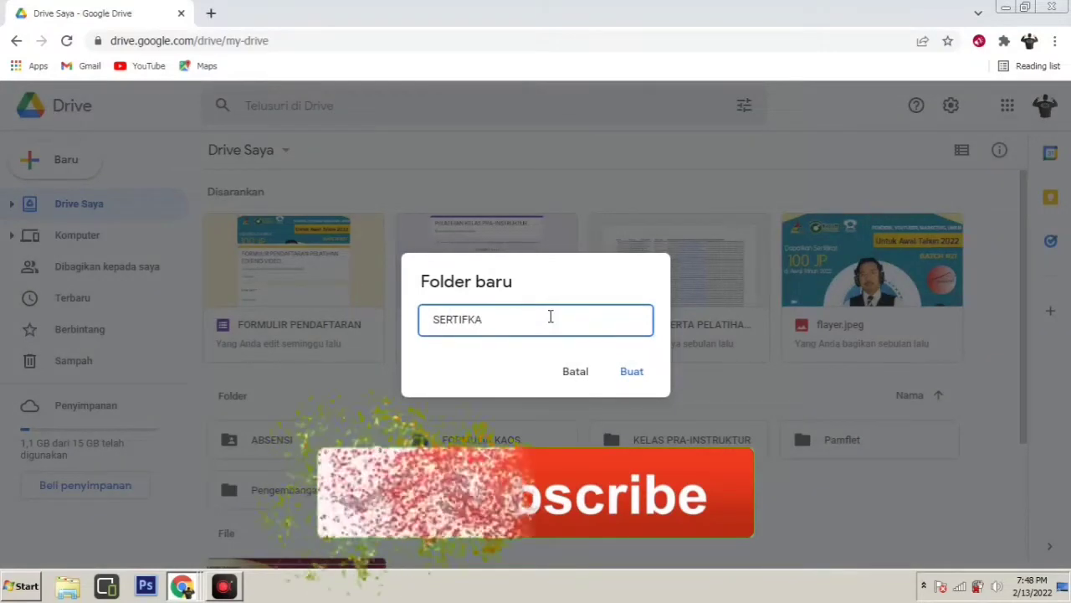
pyautogui.write('T 0')
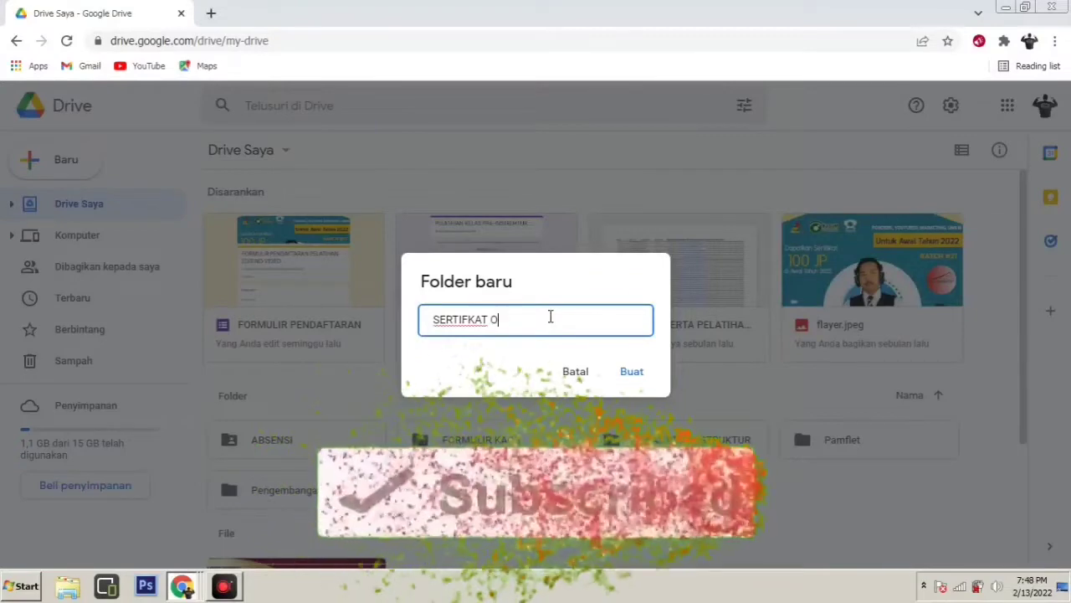
pyautogui.write('NLINE')
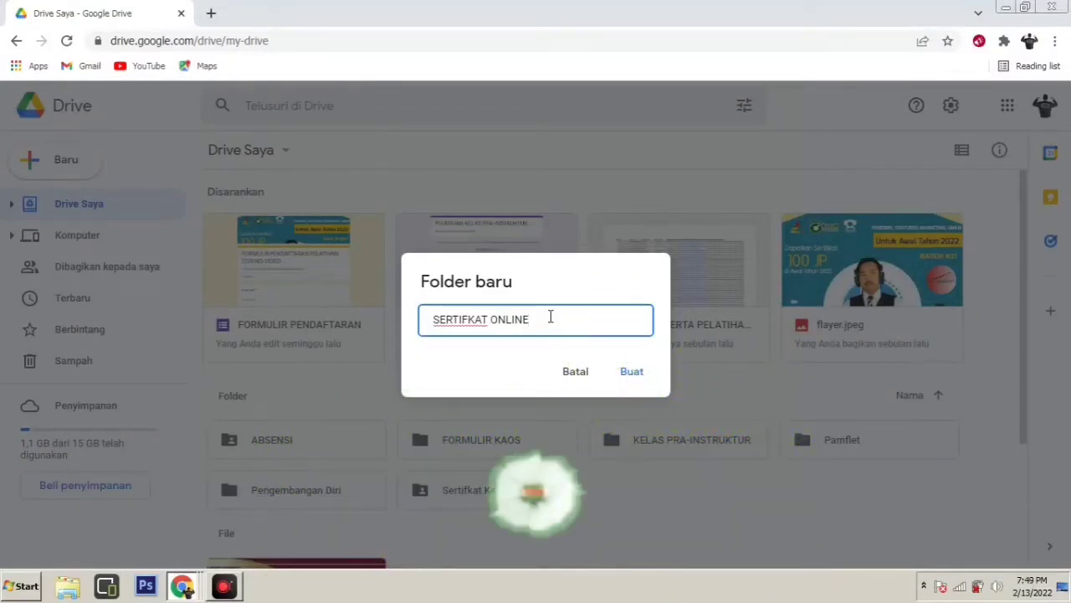
pyautogui.press('BackSpace')
pyautogui.press('BackSpace')
pyautogui.press('BackSpace')
pyautogui.press('BackSpace')
pyautogui.press('BackSpace')
pyautogui.press('BackSpace')
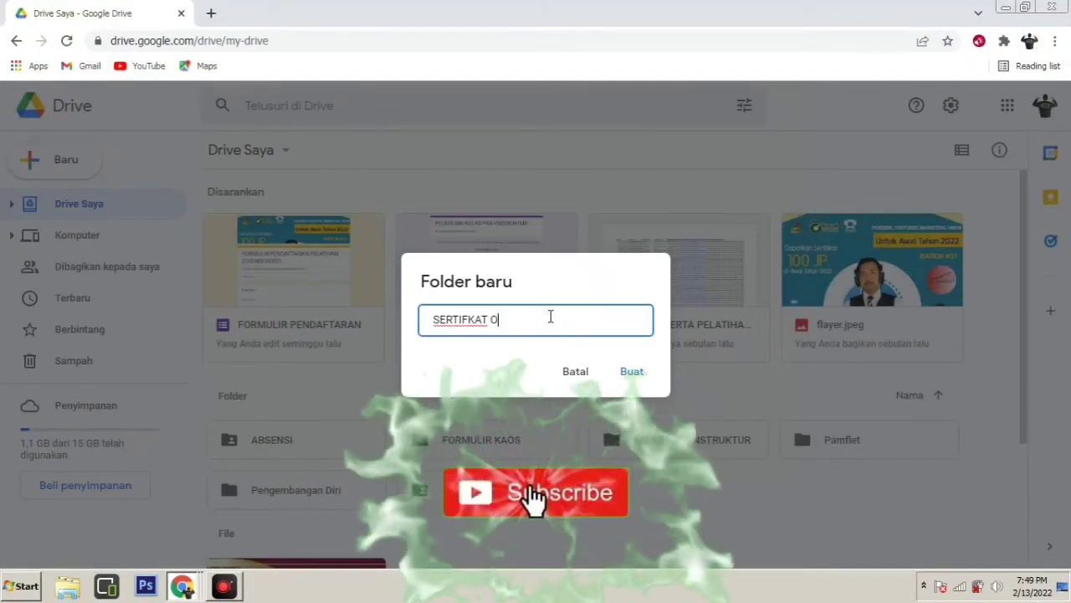
pyautogui.write('DIKLAT')
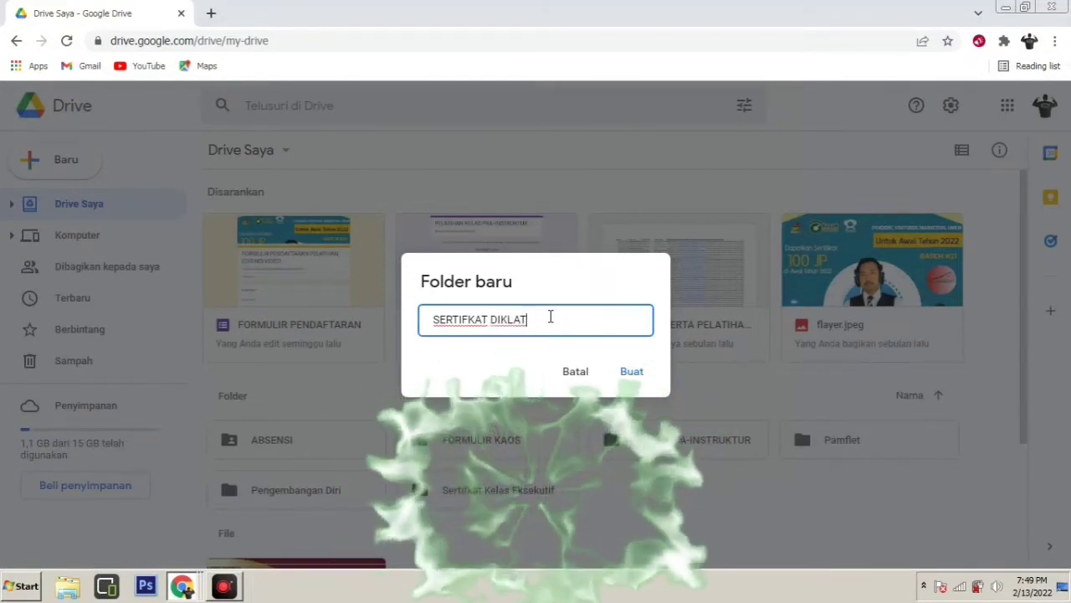
pyautogui.write(' ON')
pyautogui.write('L')
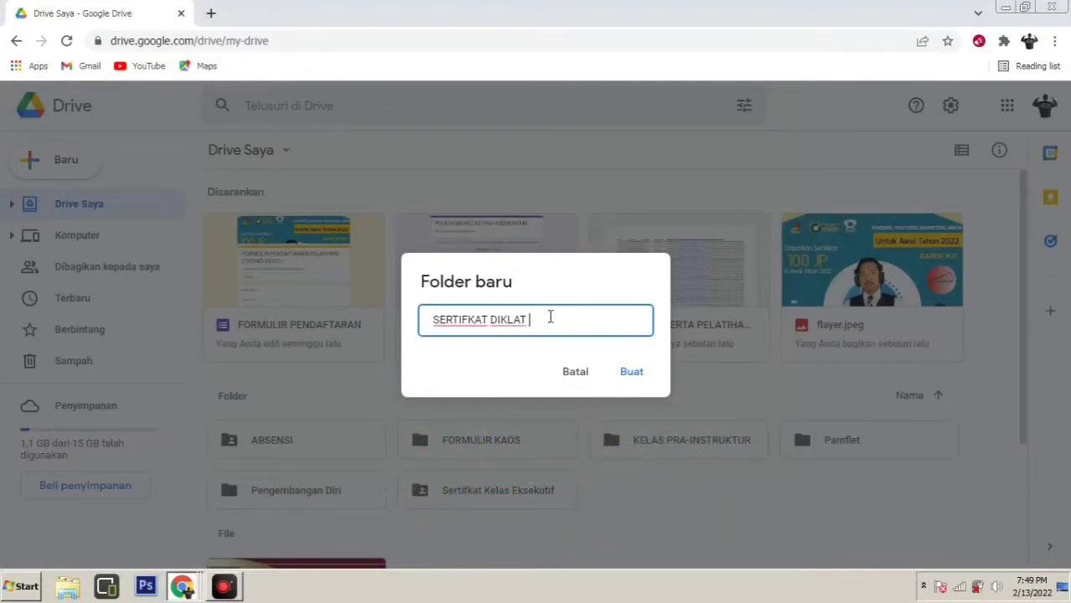
pyautogui.click(632, 374)
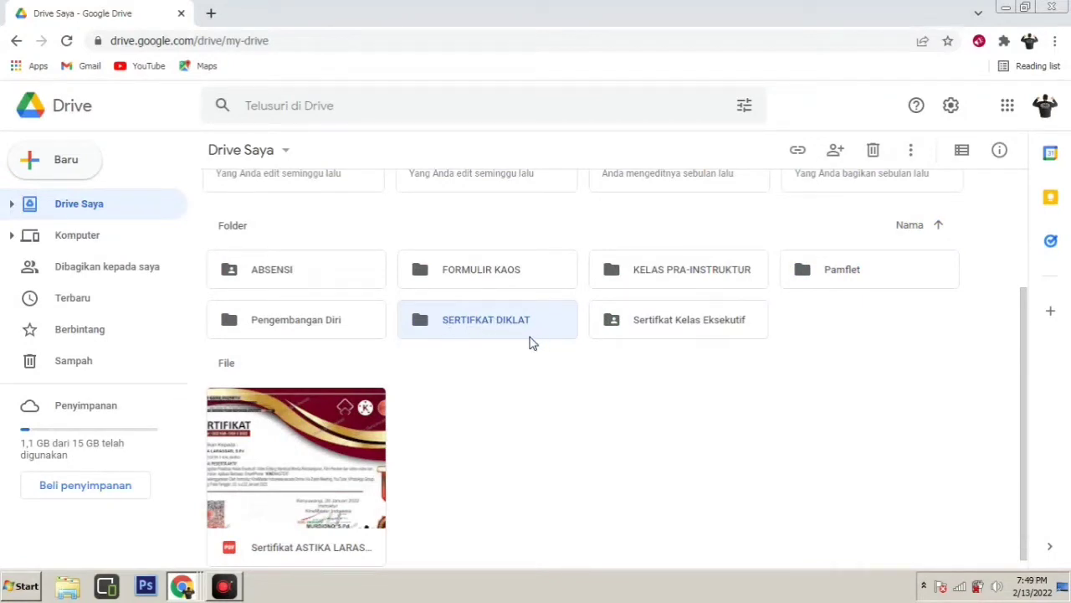
# Inside the SERTIFKAT DIKLAT folder, create a blank Google Slides presentation (Presentasi kosong)
pyautogui.doubleClick(465, 323)
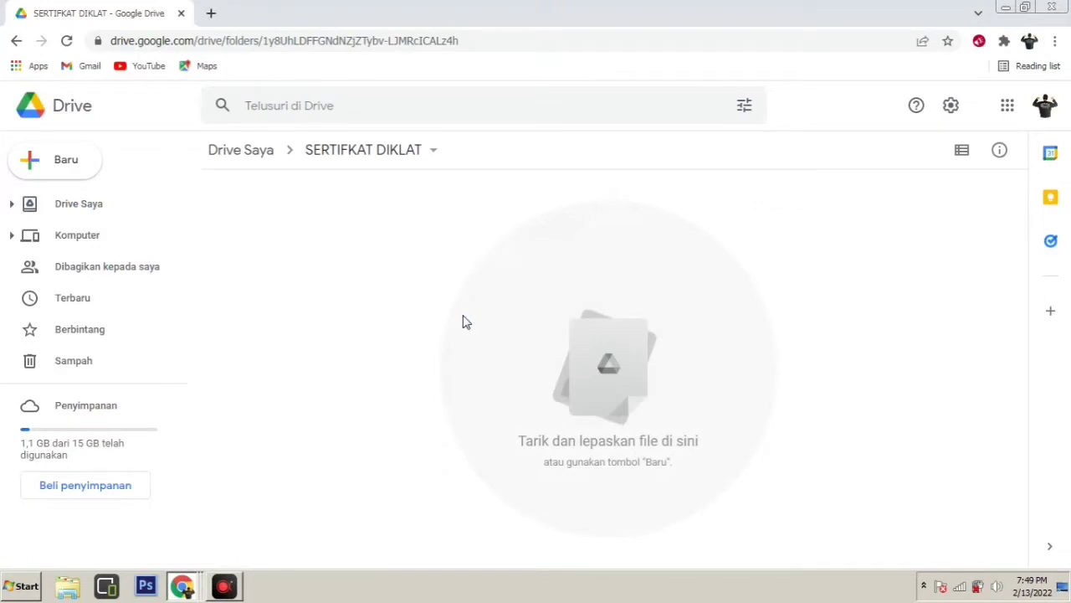
pyautogui.rightClick(382, 215)
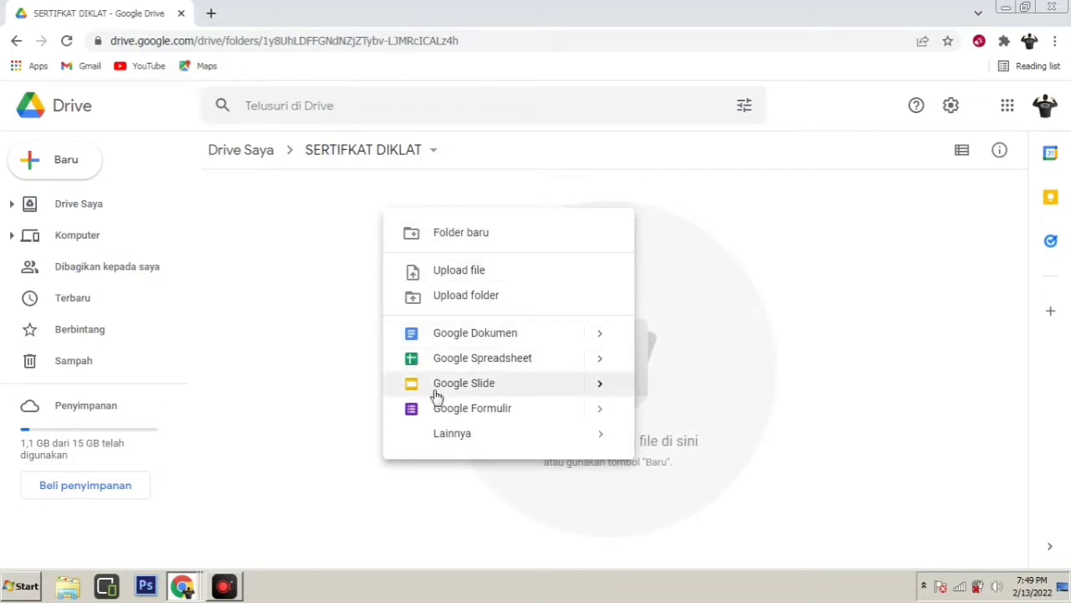
pyautogui.moveTo(592, 395)
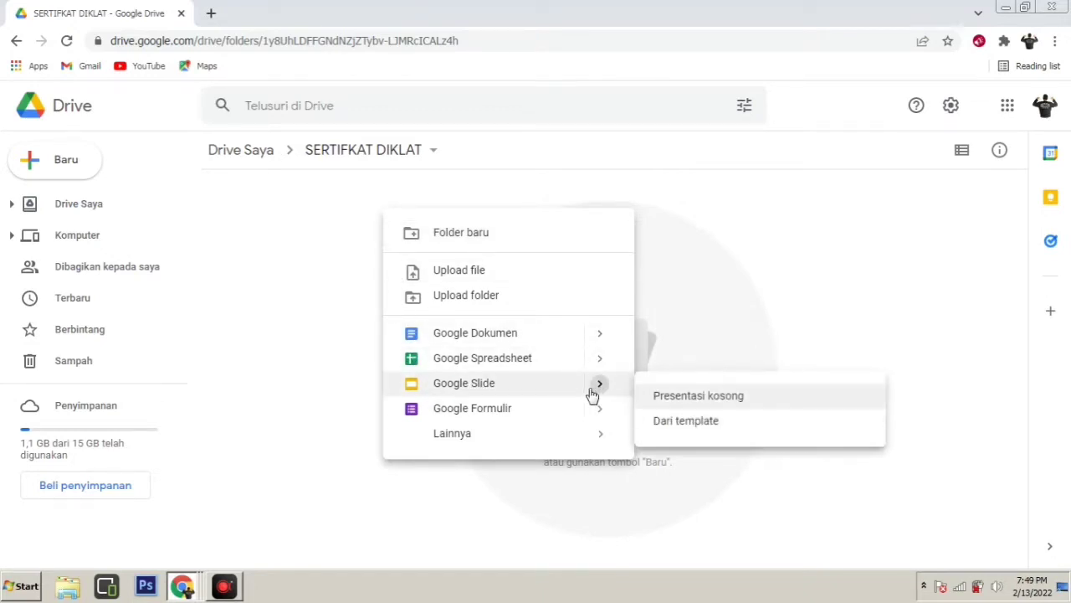
pyautogui.click(544, 385)
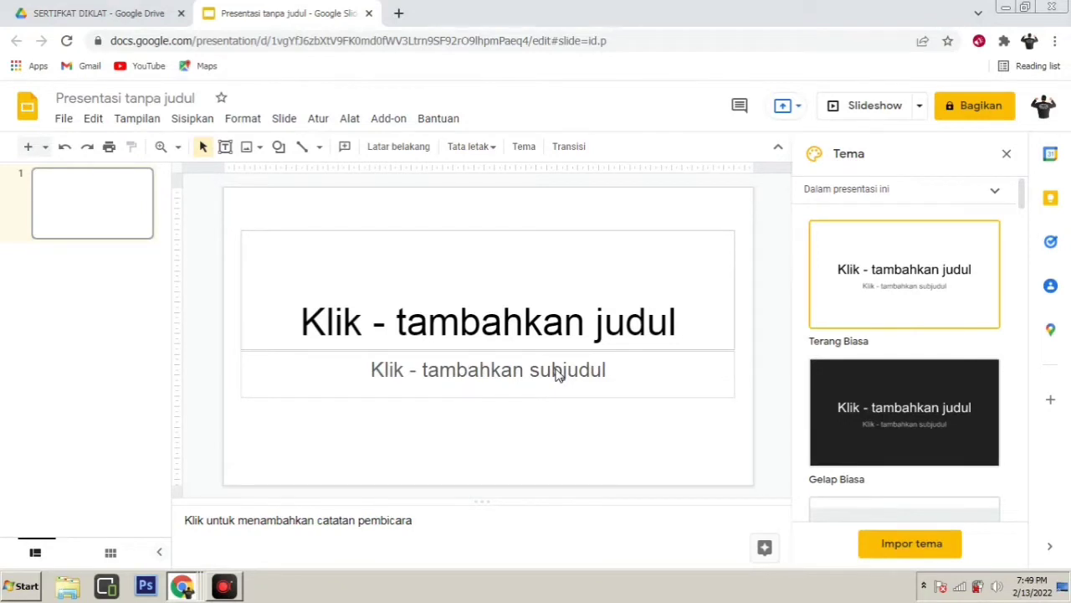
# Delete both the title and subtitle placeholders from the first slide
pyautogui.click(479, 233)
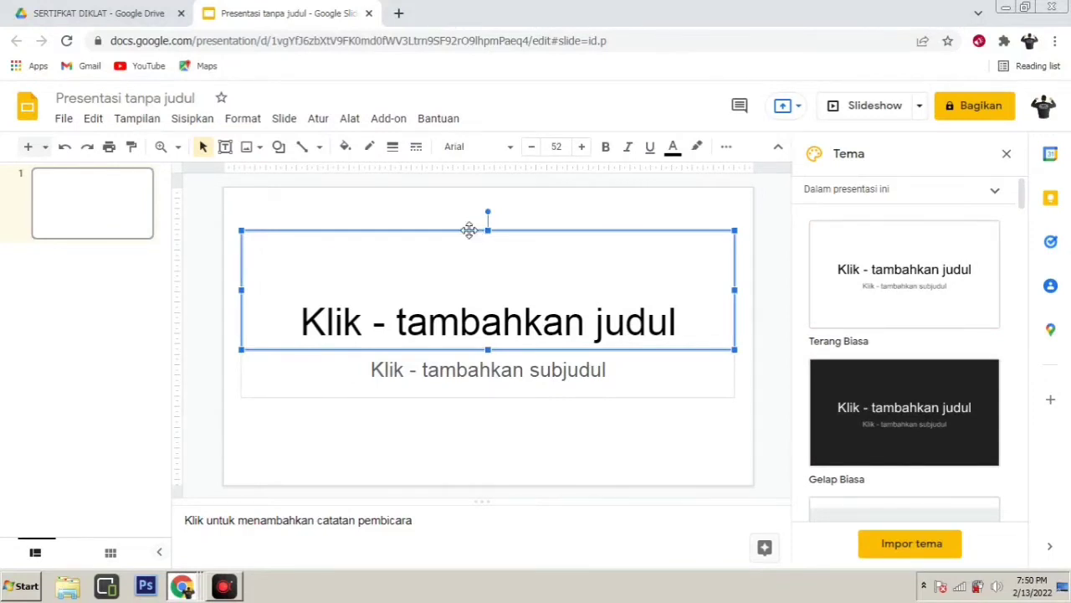
pyautogui.rightClick(469, 230)
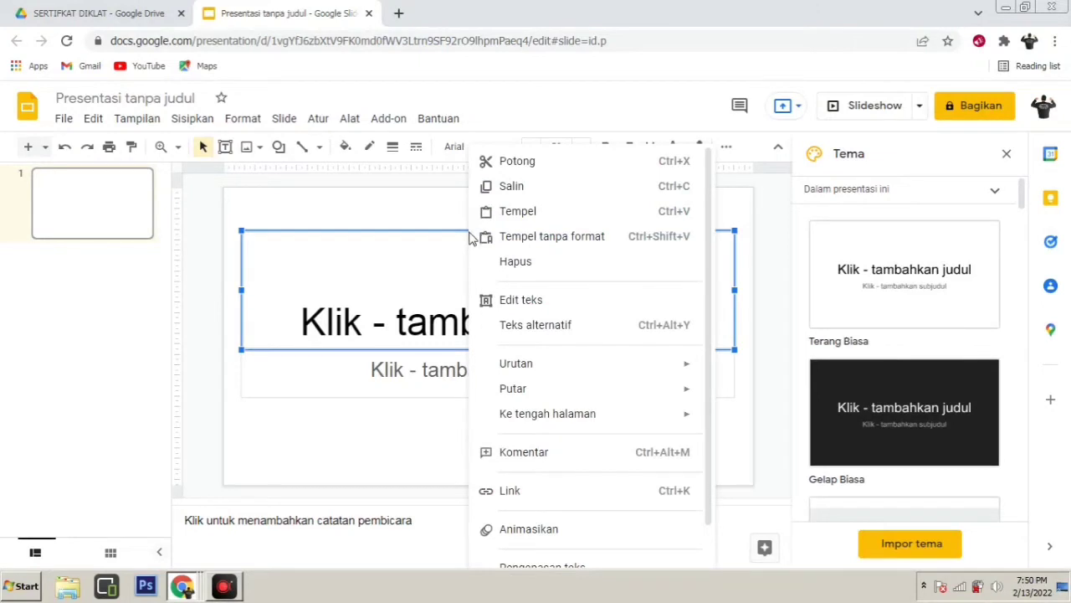
pyautogui.click(508, 275)
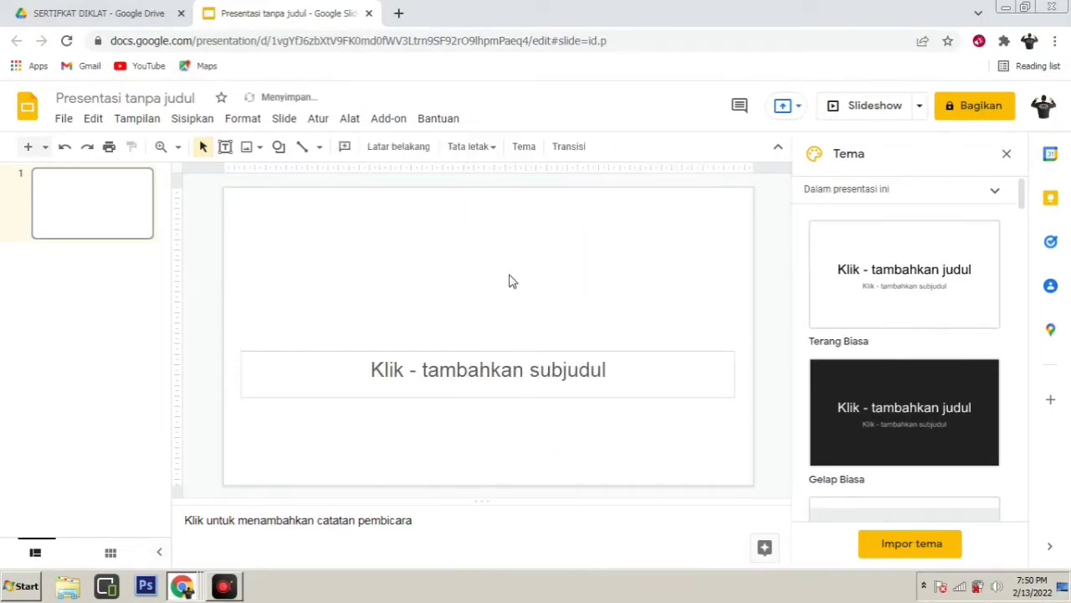
pyautogui.click(474, 358)
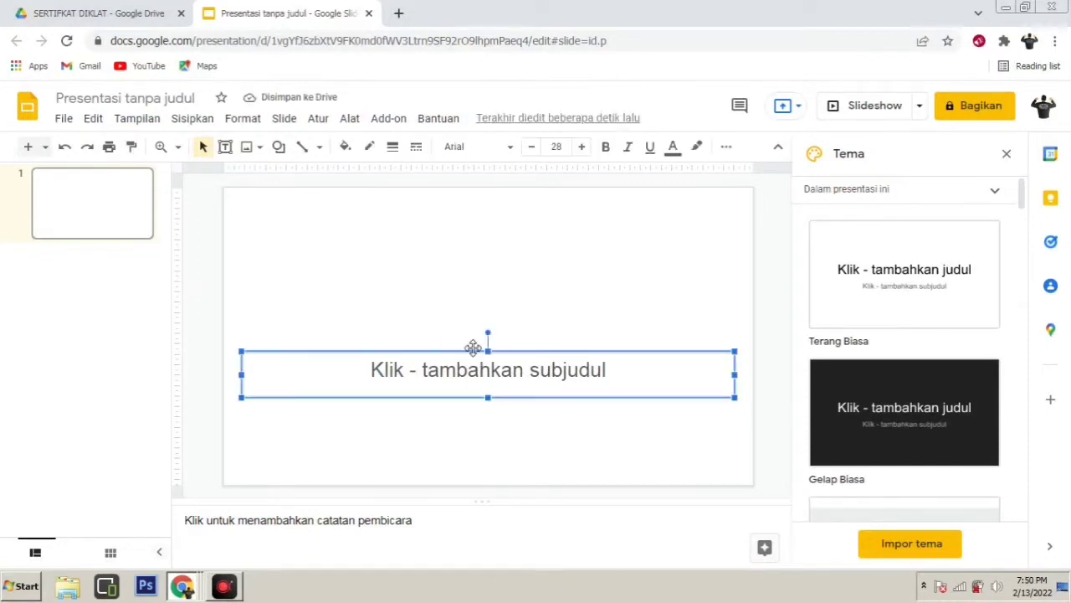
pyautogui.rightClick(465, 346)
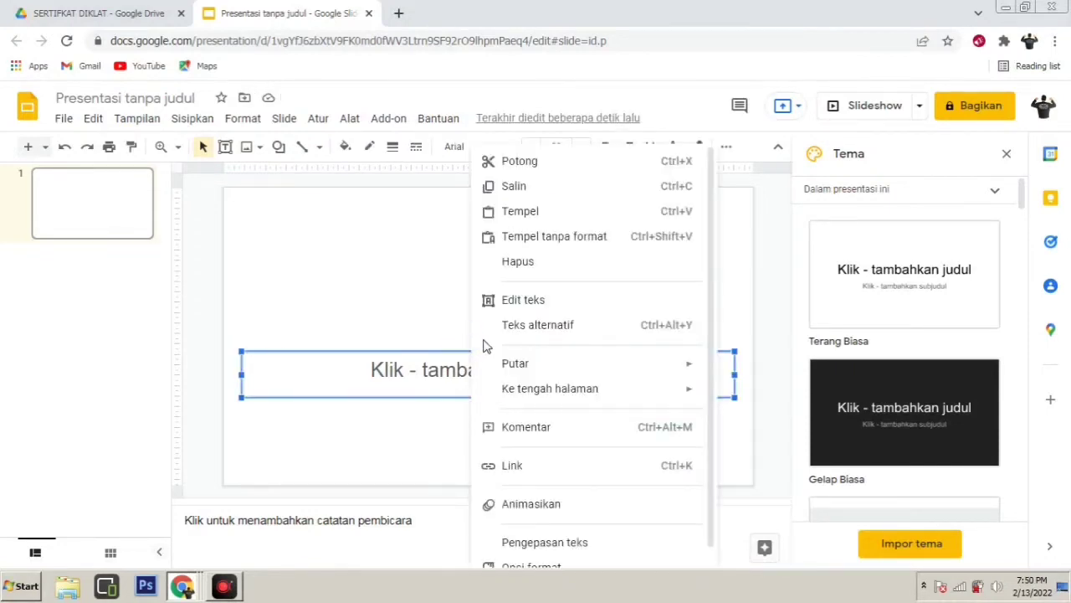
pyautogui.click(520, 261)
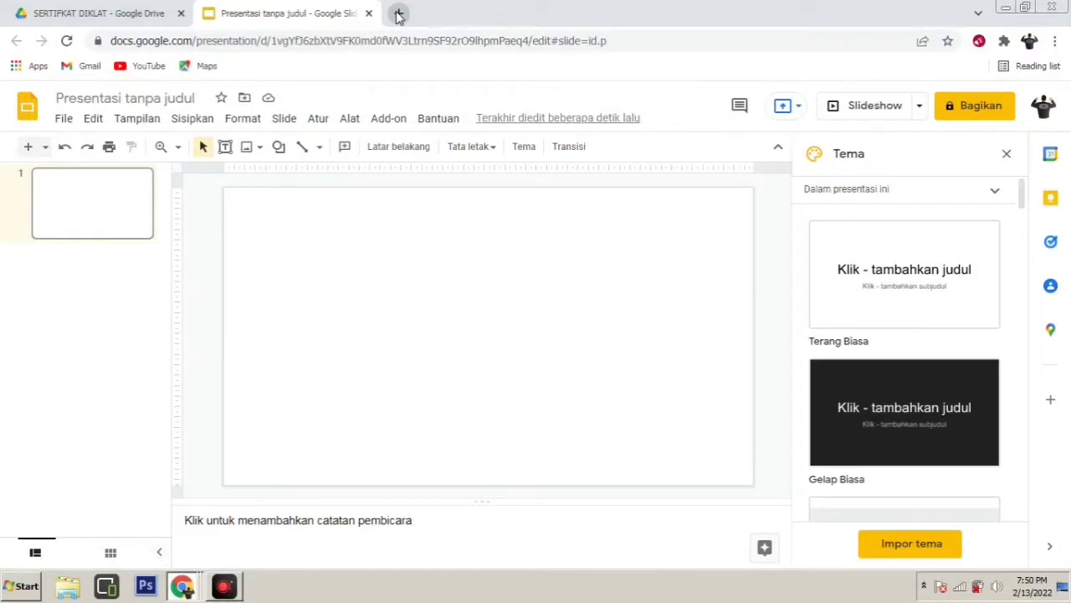
# In a new tab, search Google for 'template sertifikat kosong'
pyautogui.click(398, 15)
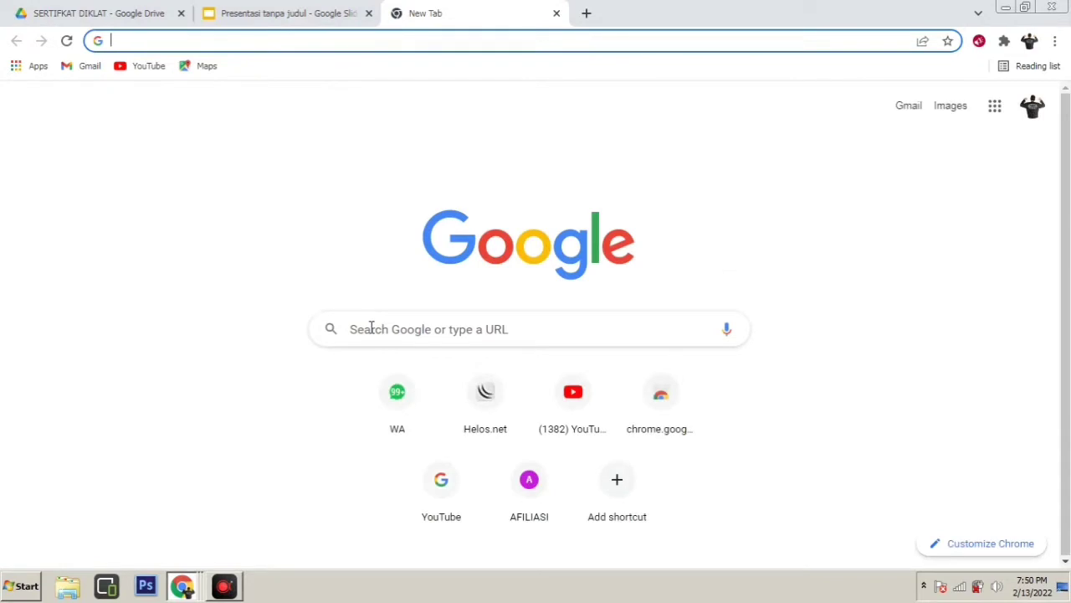
pyautogui.click(371, 328)
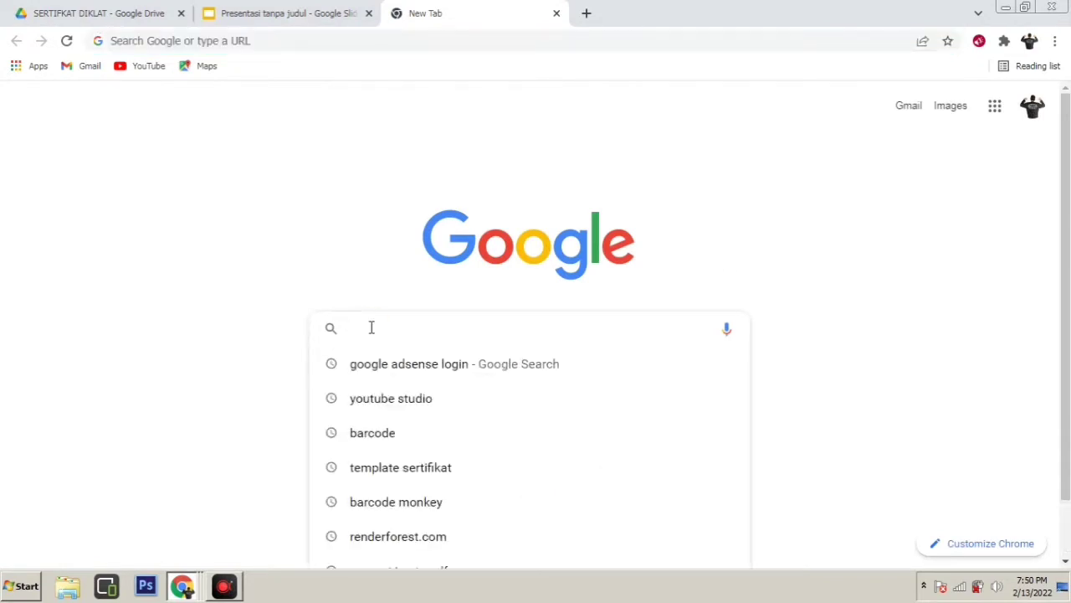
pyautogui.write('sert')
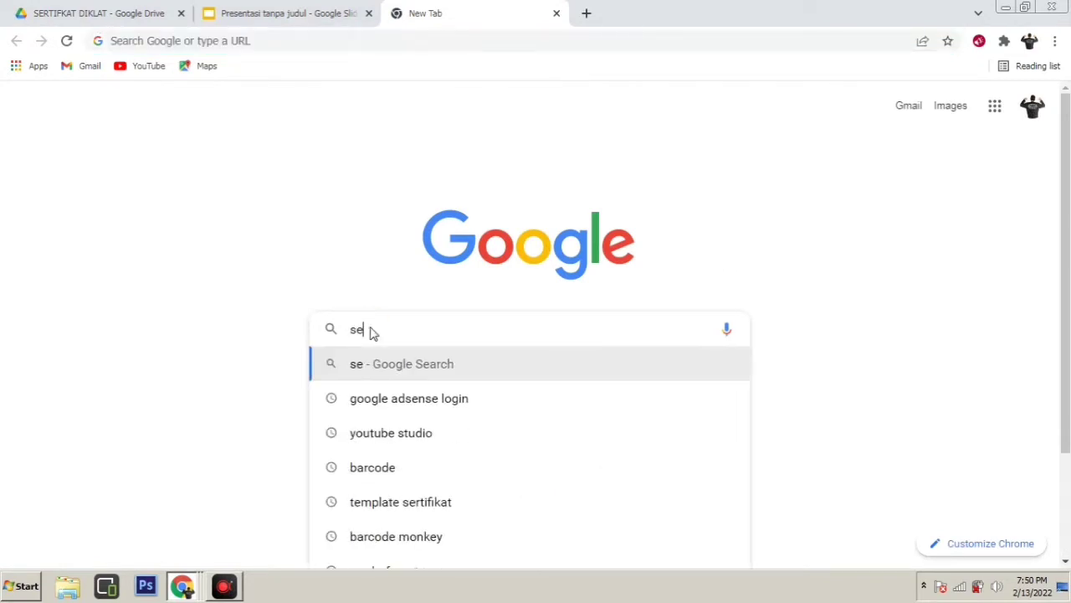
pyautogui.press('BackSpace')
pyautogui.press('BackSpace')
pyautogui.press('BackSpace')
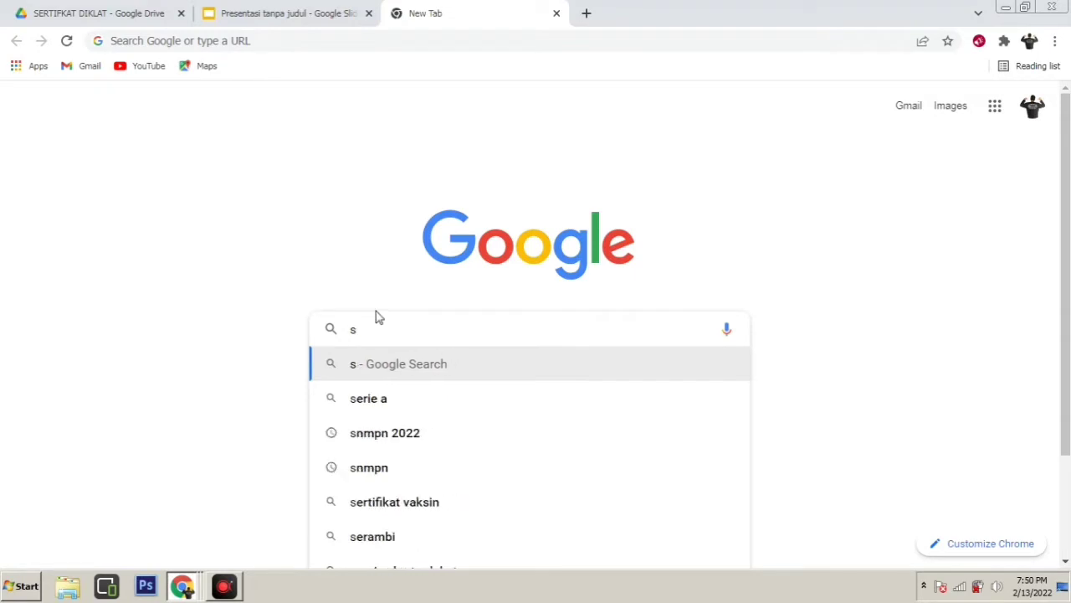
pyautogui.press('BackSpace')
pyautogui.write('templat')
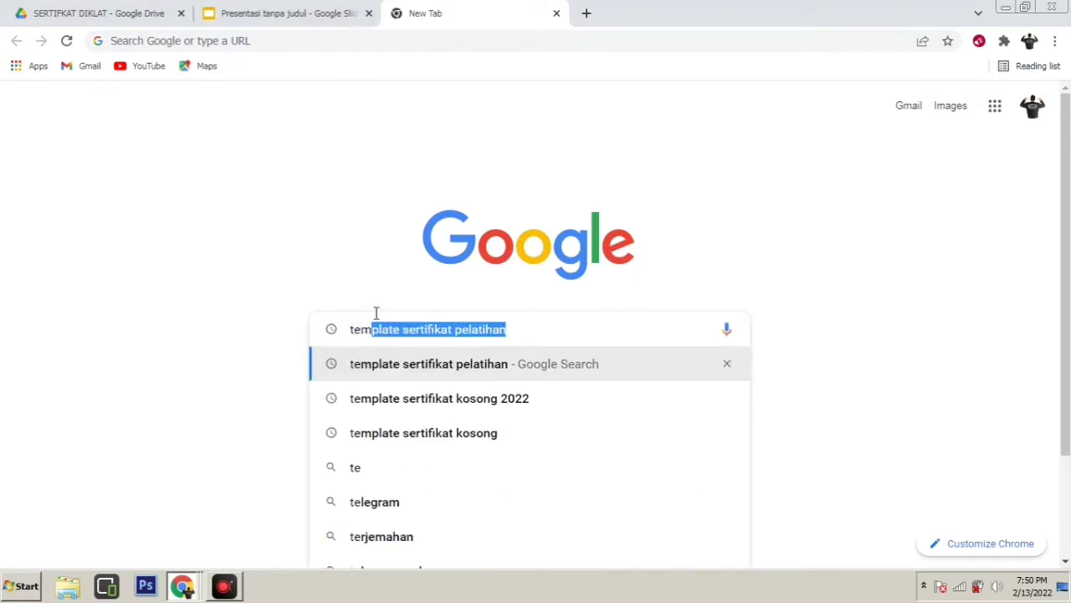
pyautogui.write('e')
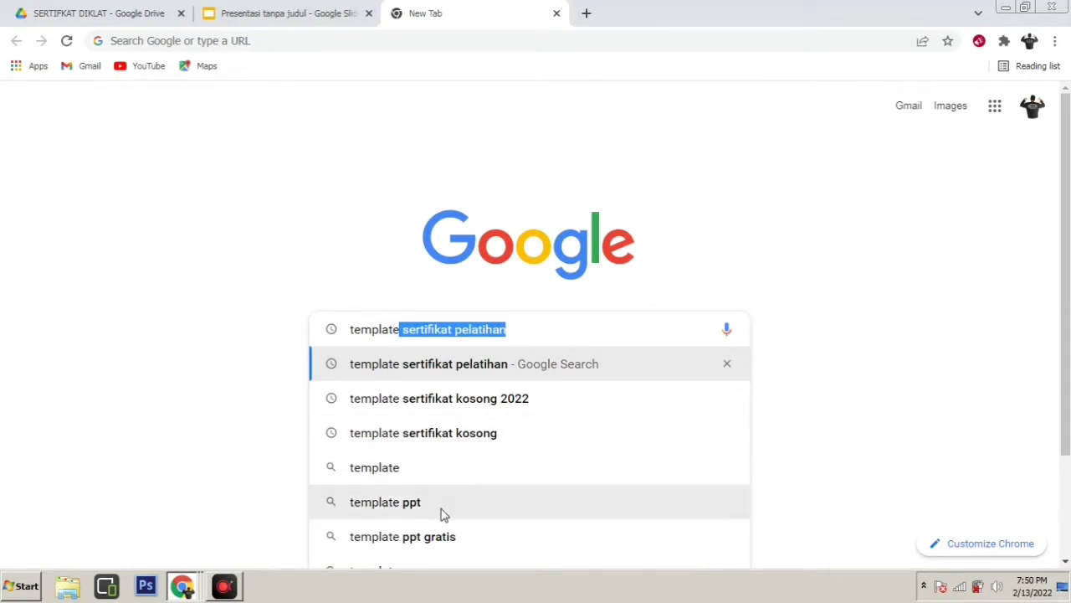
pyautogui.click(423, 440)
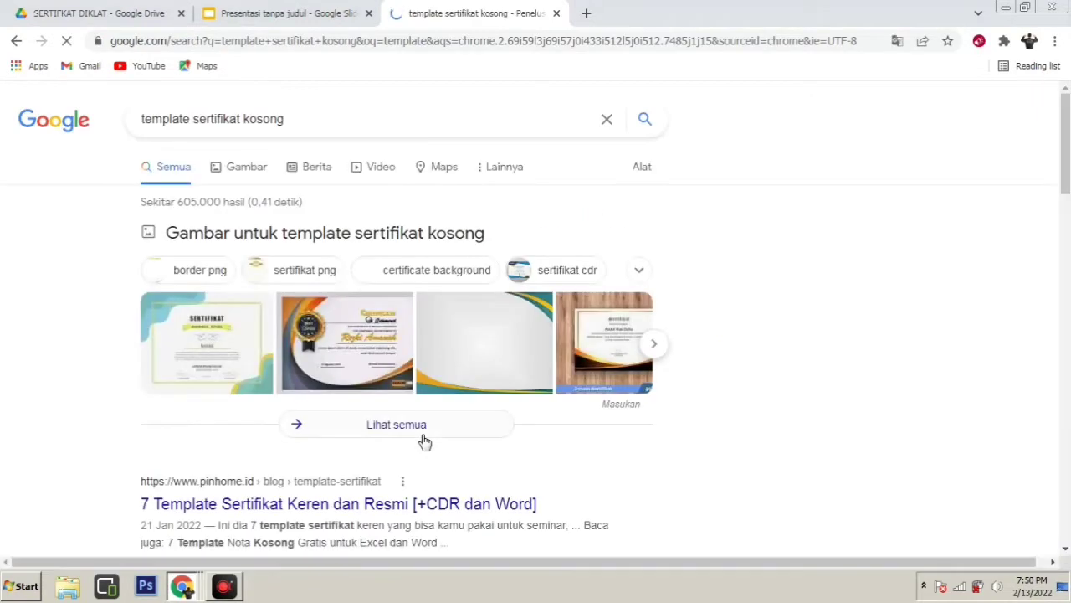
# Switch to image results and preview the blue-and-orange blank certificate template
pyautogui.click(230, 167)
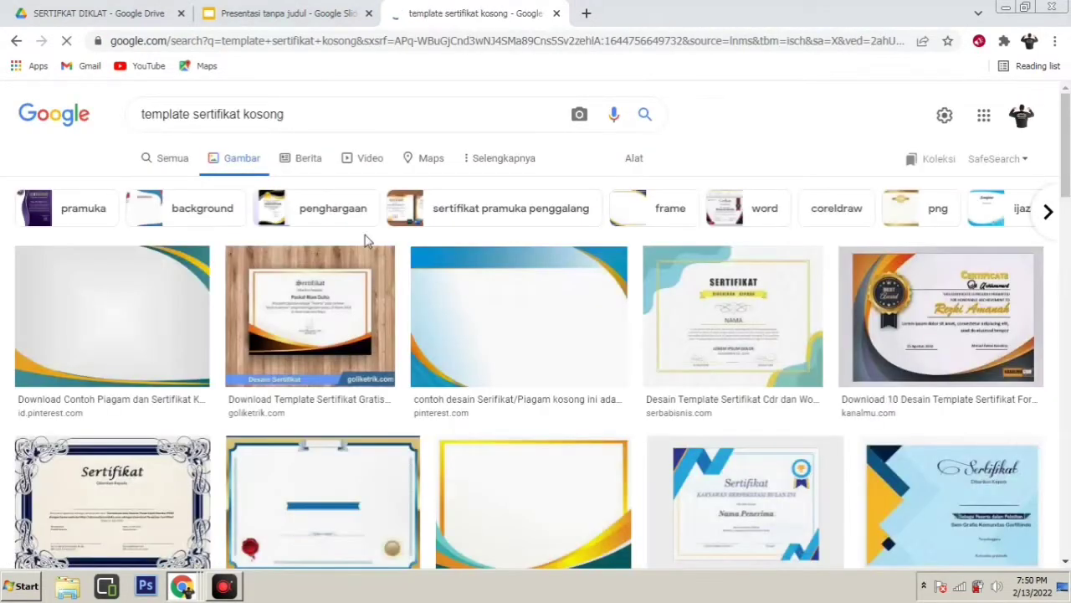
pyautogui.scroll(-1, 569, 352)
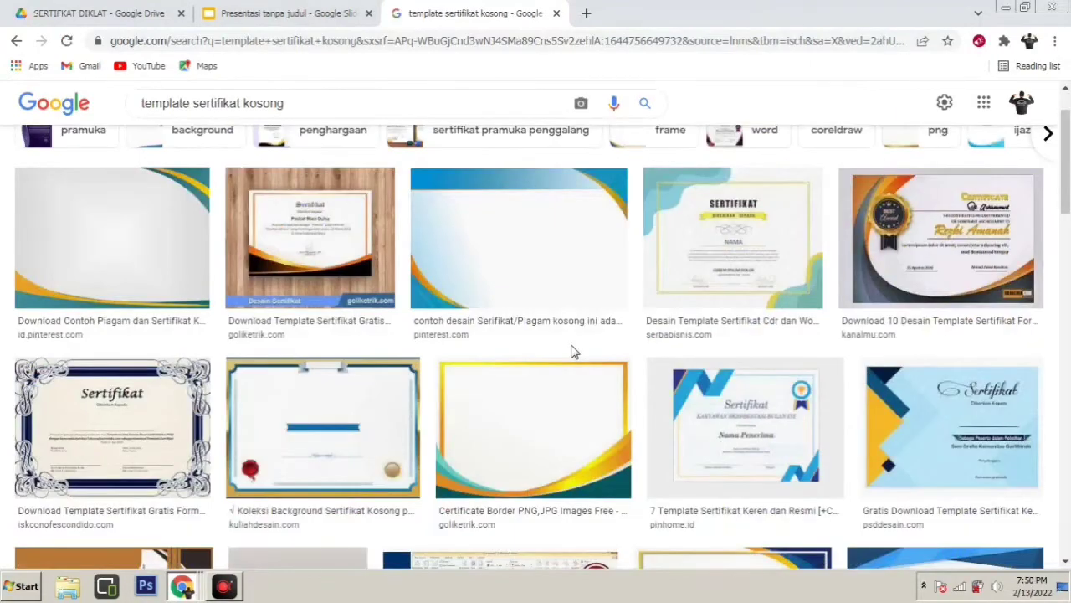
pyautogui.scroll(2, 574, 352)
pyautogui.scroll(-1, 563, 293)
pyautogui.scroll(-5, 562, 293)
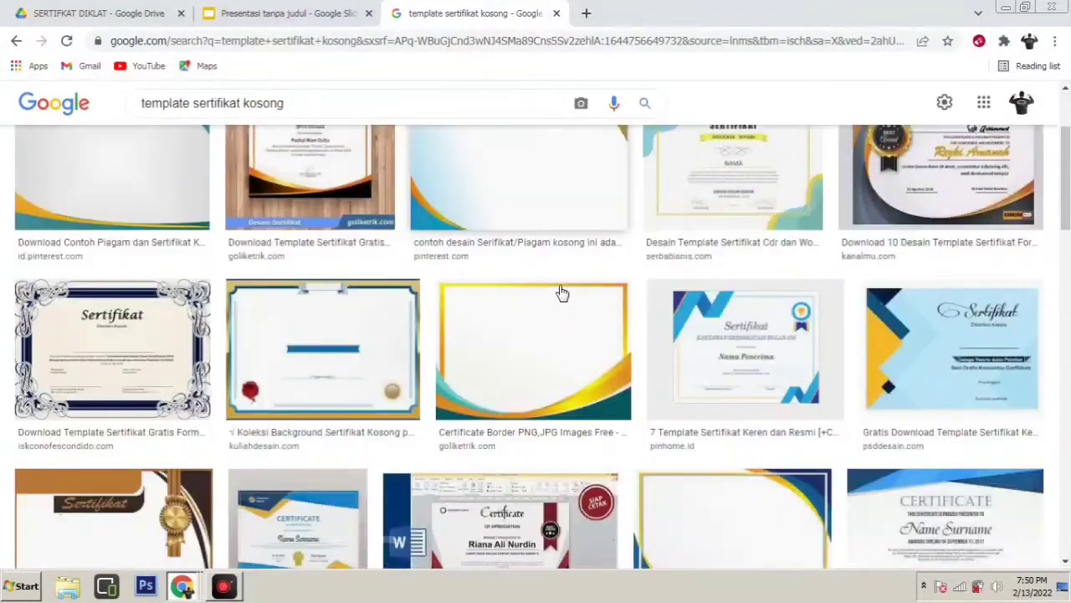
pyautogui.scroll(5, 561, 293)
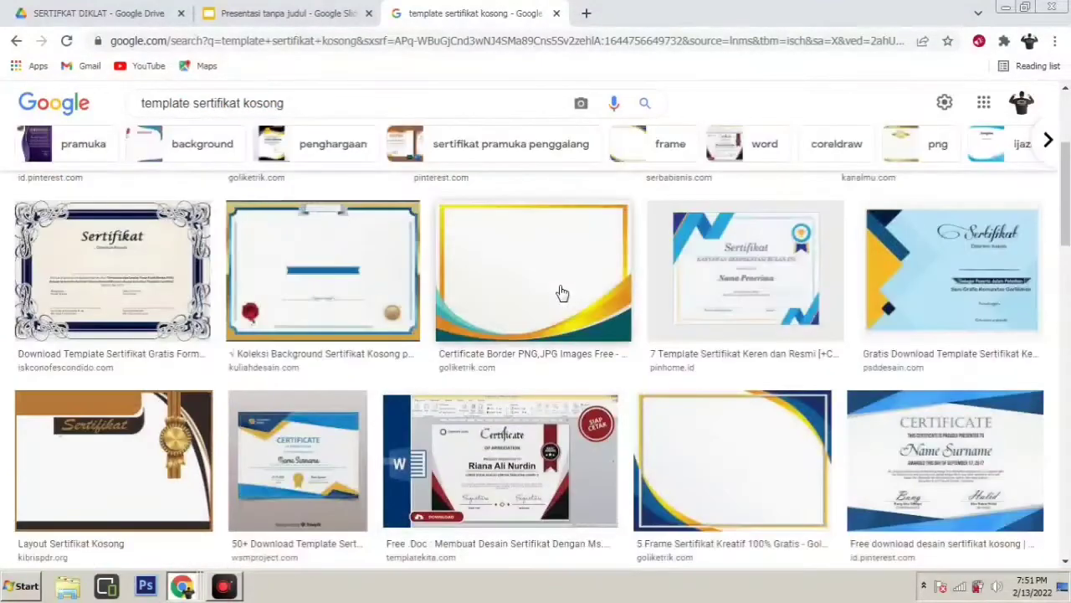
pyautogui.click(558, 283)
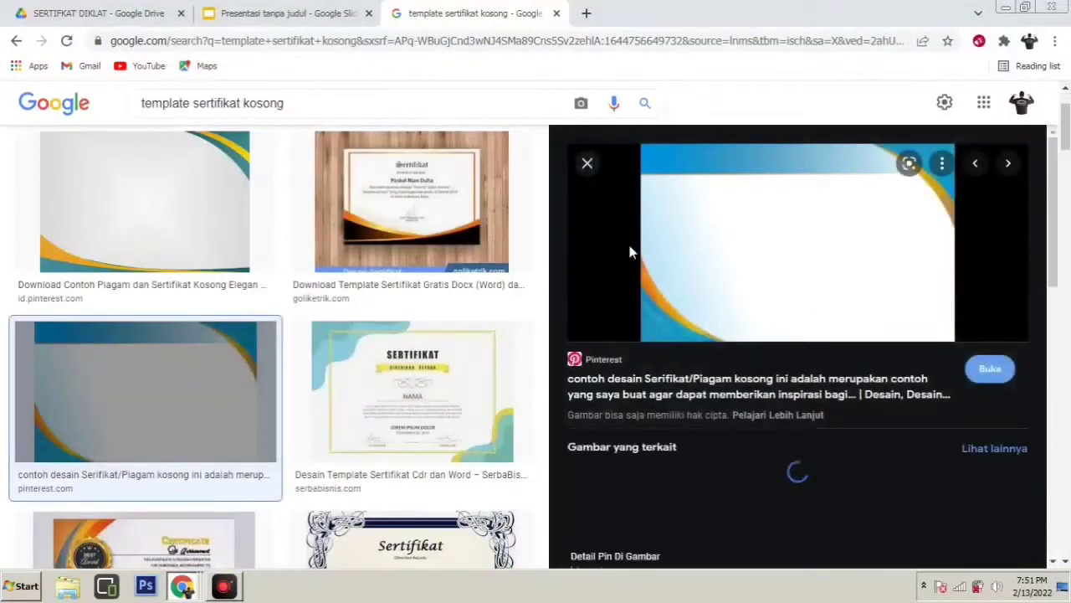
# Close the image search tab to return to the blank presentation
pyautogui.rightClick(779, 242)
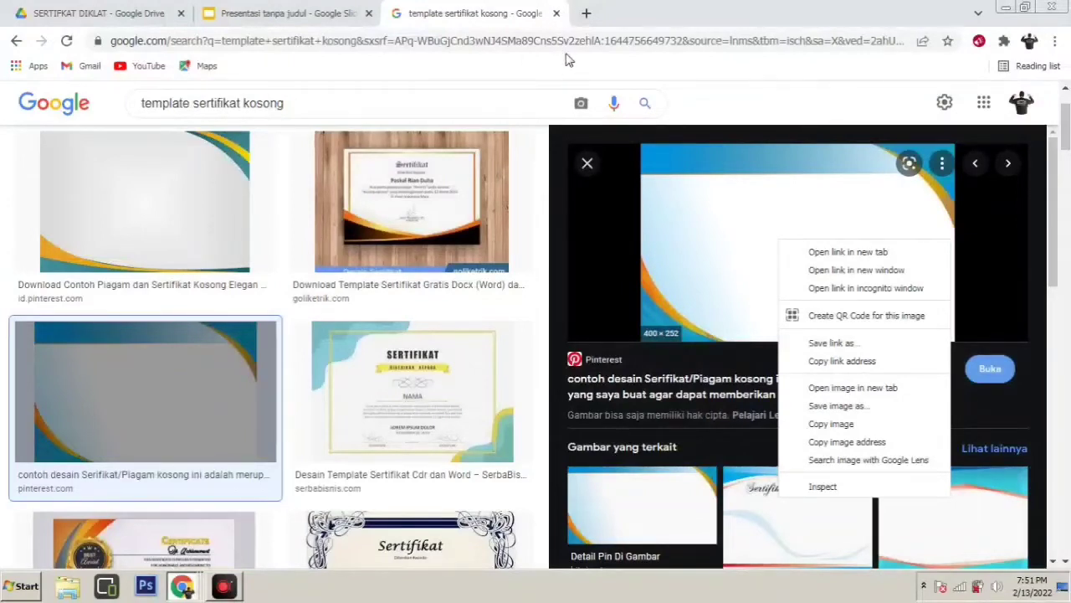
pyautogui.click(556, 13)
pyautogui.click(557, 13)
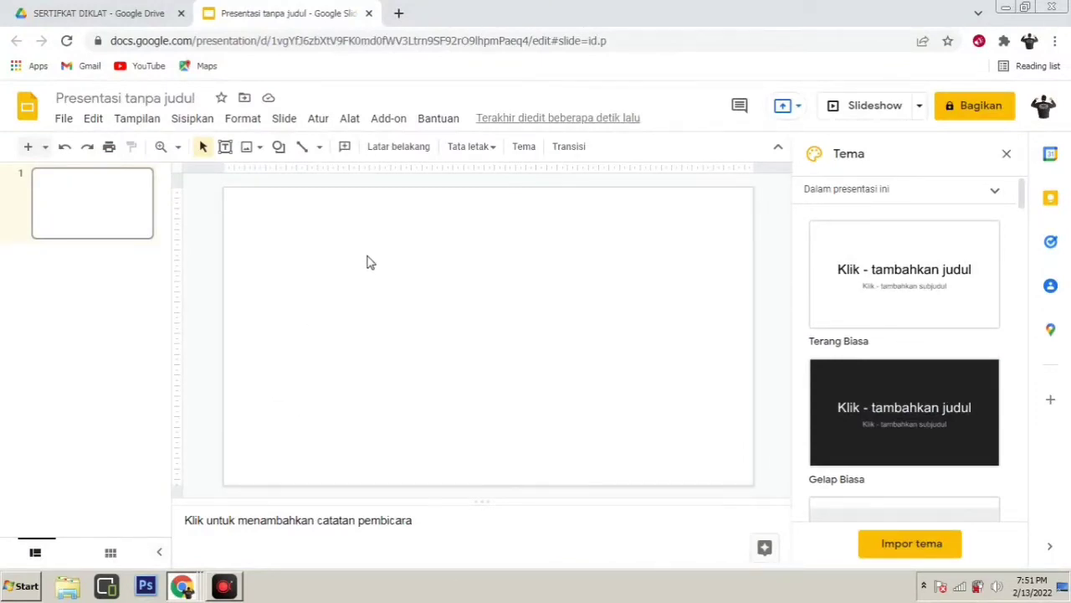
# From the slide's Ubah background settings, choose to insert a background image
pyautogui.rightClick(426, 217)
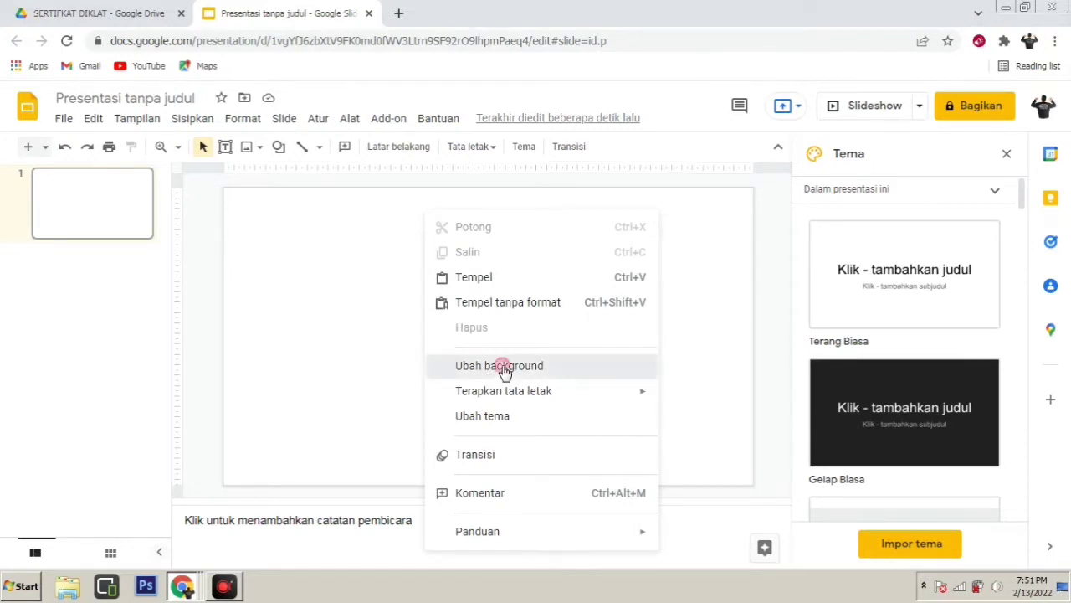
pyautogui.click(503, 367)
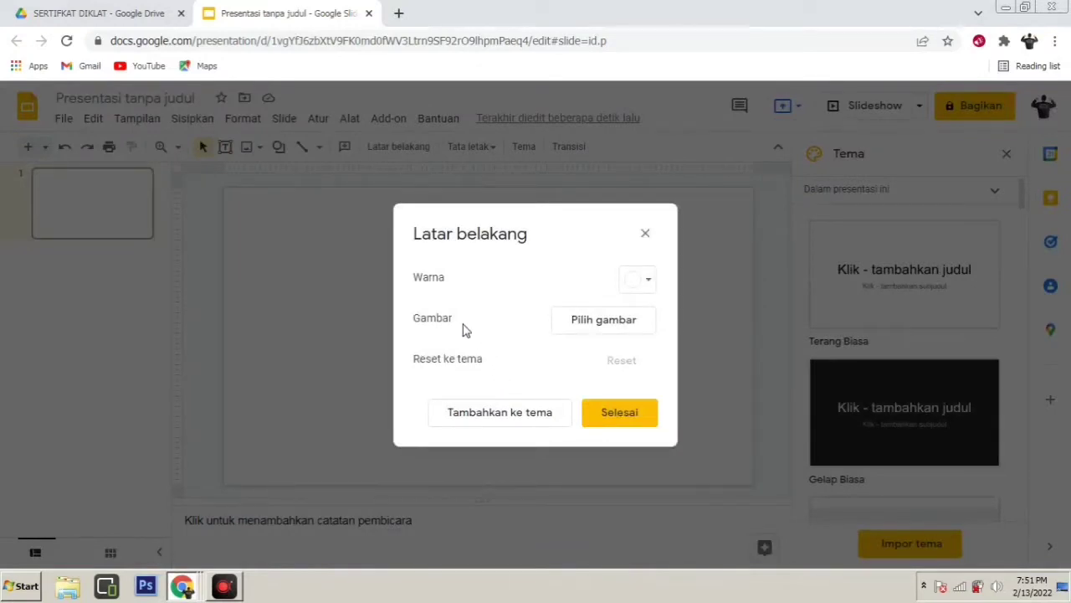
pyautogui.click(607, 320)
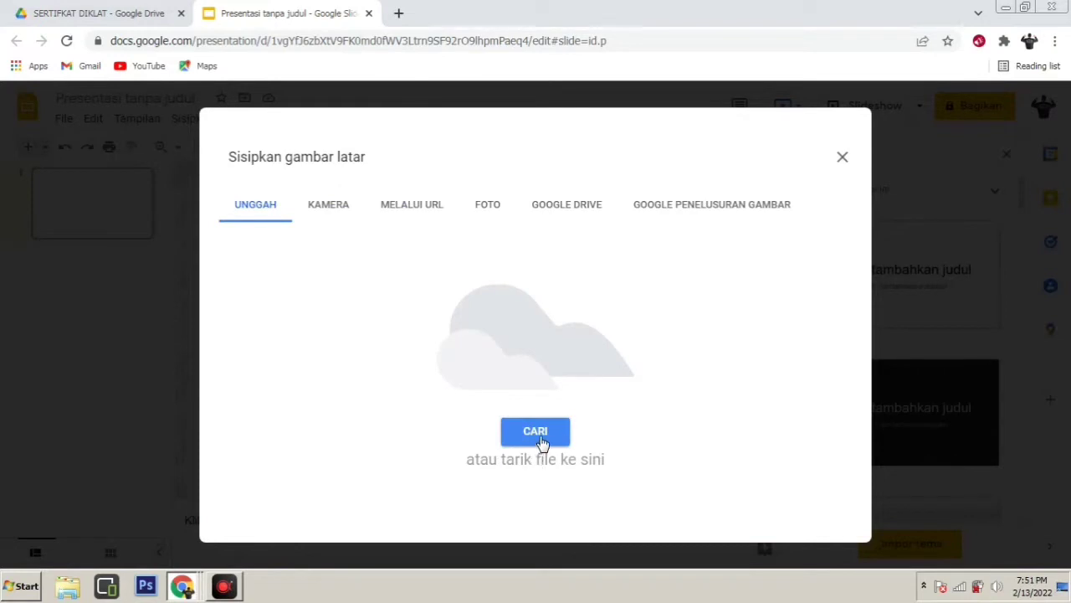
# Upload 'sertifikat 100 JP Batch 8' from D:\YOUTUBE PEMBELAJARAN\KELAS 100 JP BATCH 8 as background and confirm with Selesai
pyautogui.click(540, 440)
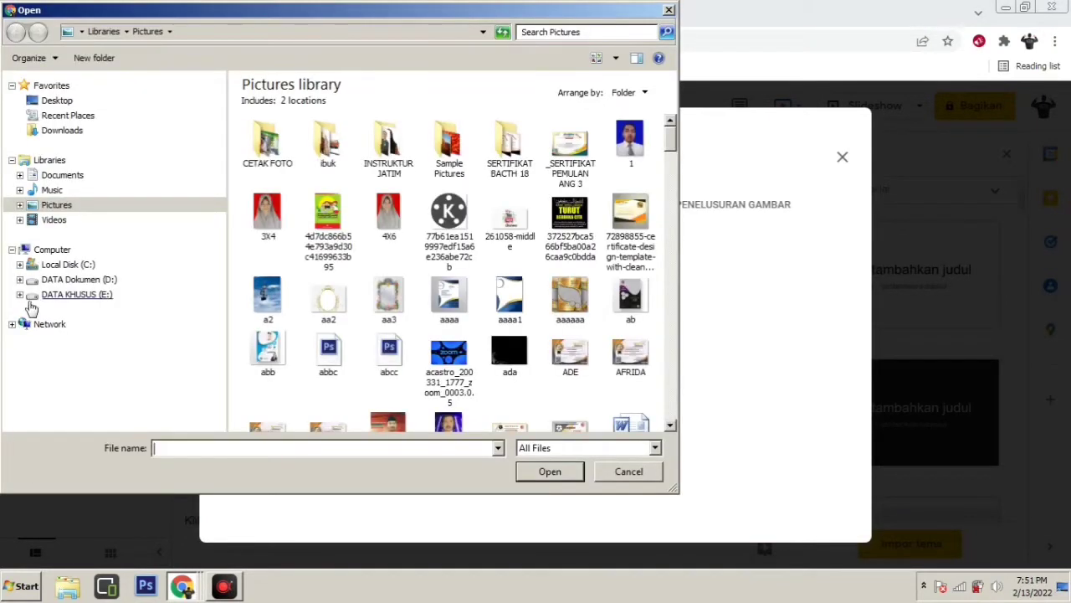
pyautogui.click(21, 281)
pyautogui.scroll(-3, 147, 343)
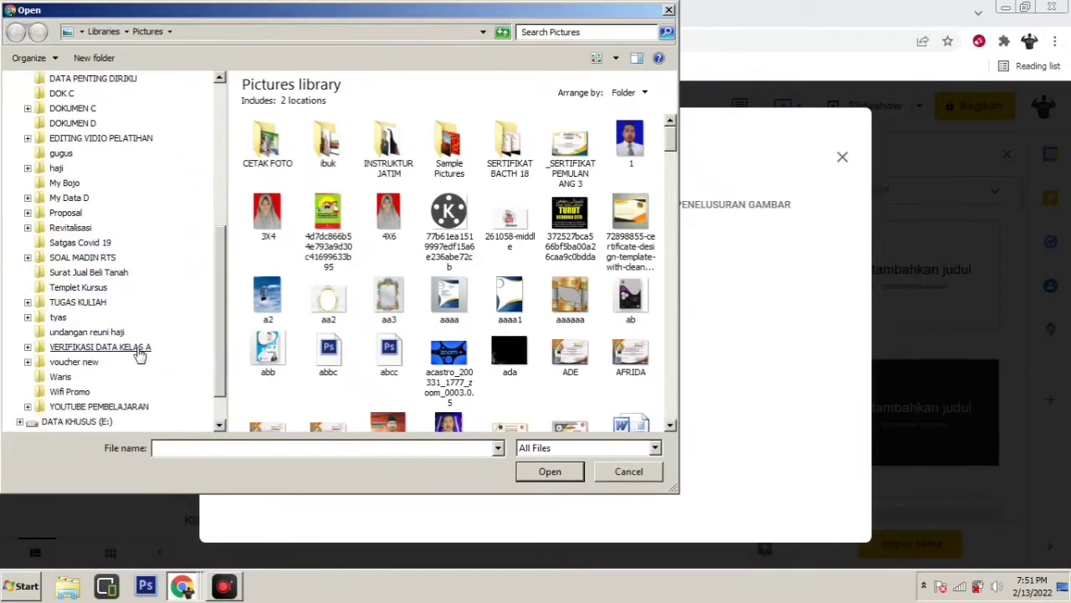
pyautogui.click(98, 361)
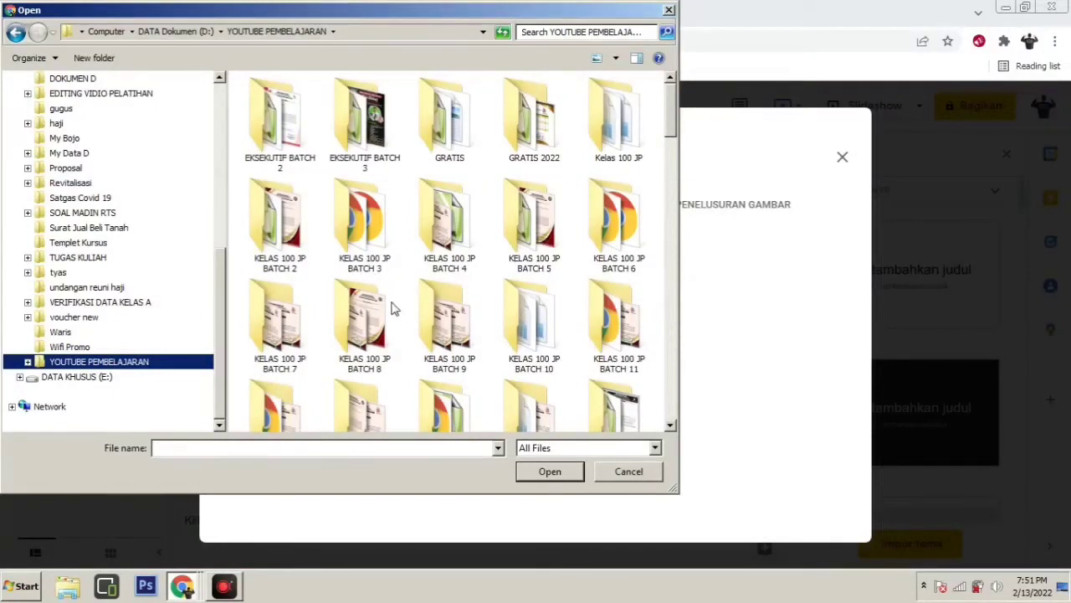
pyautogui.doubleClick(371, 322)
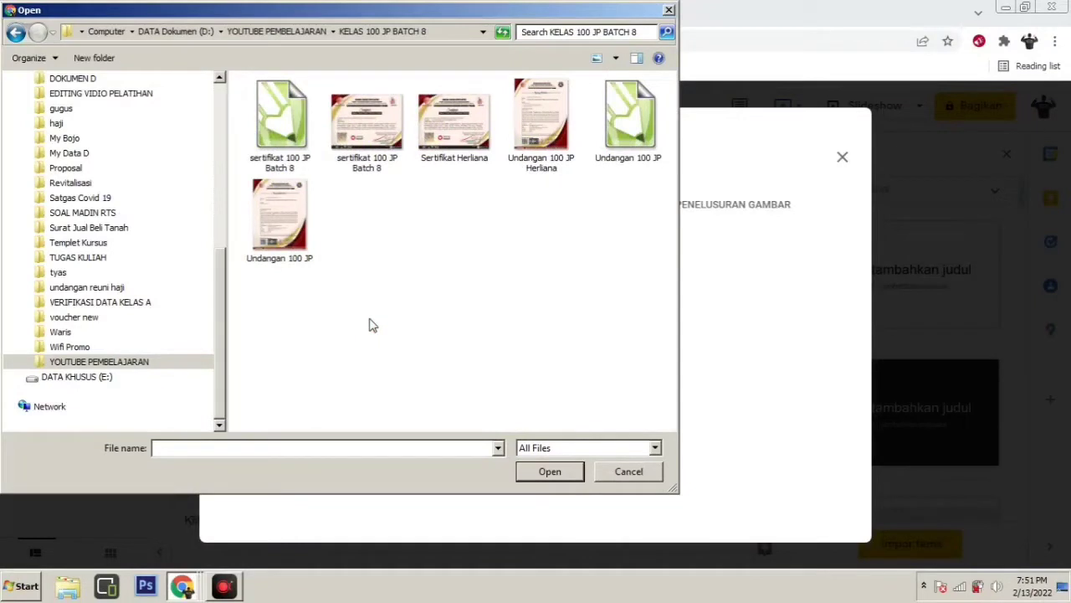
pyautogui.click(377, 139)
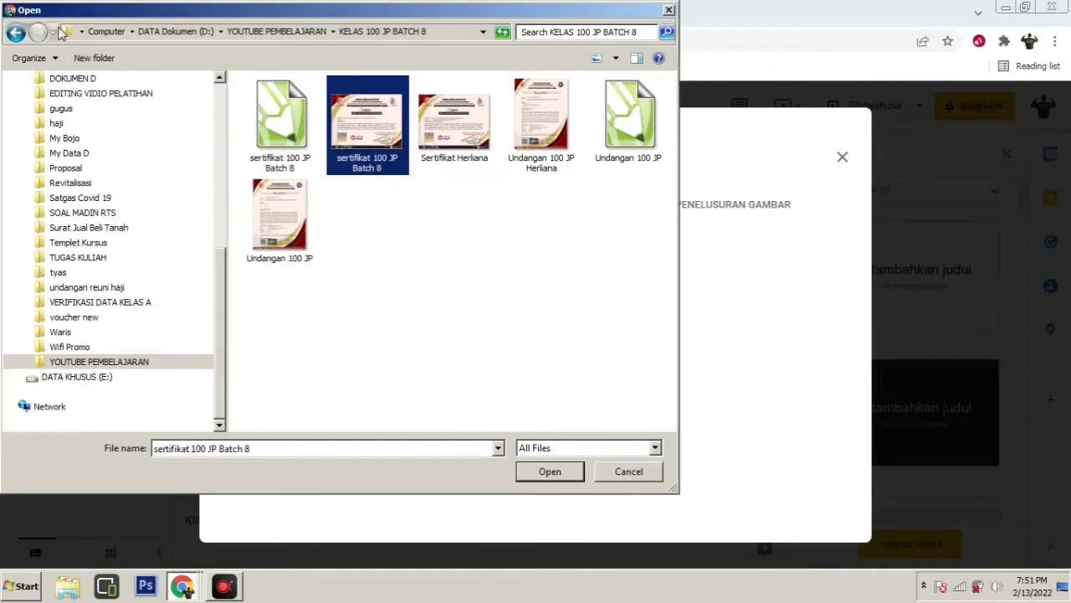
pyautogui.doubleClick(372, 122)
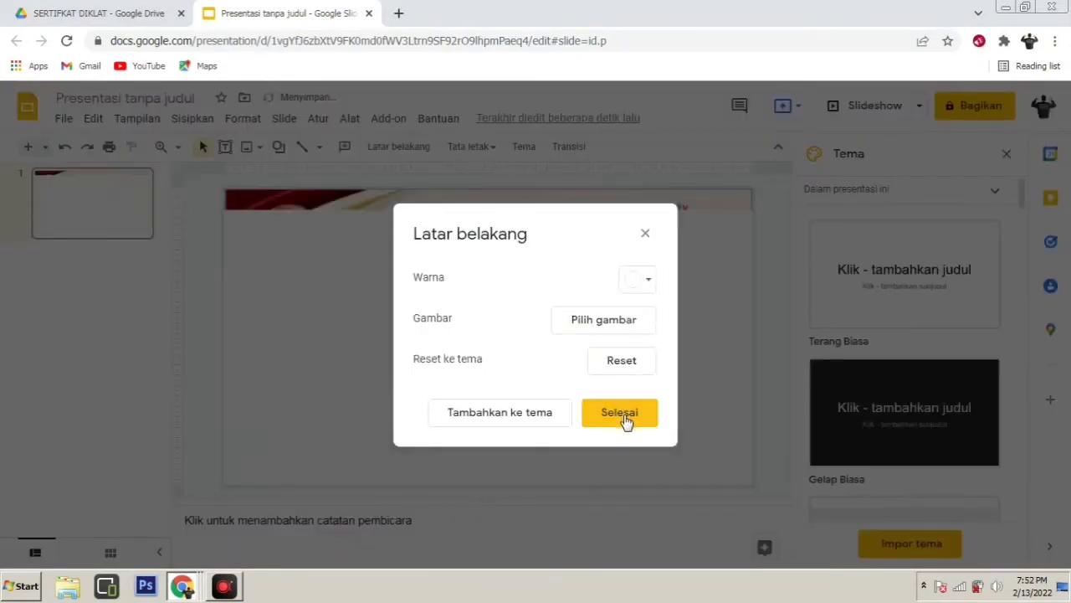
pyautogui.click(619, 413)
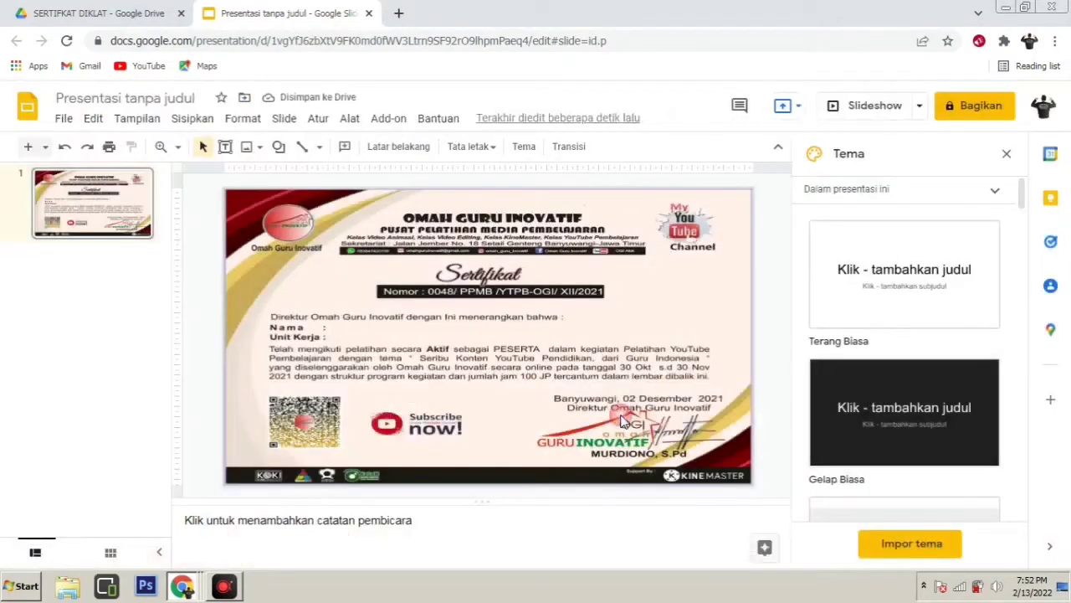
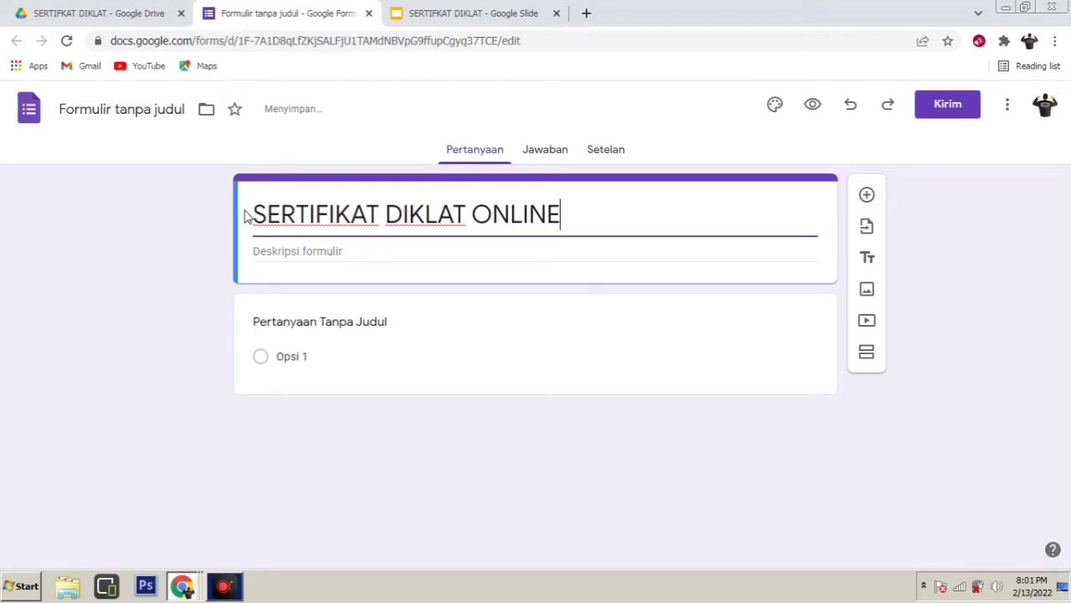
# Add the description 'ISIKAN DATA ANDA DENGAN LENGKAP DAN BENAR' and rename the form 'SERTIFIKAT DIKLAT ONLINE'
pyautogui.click(298, 251)
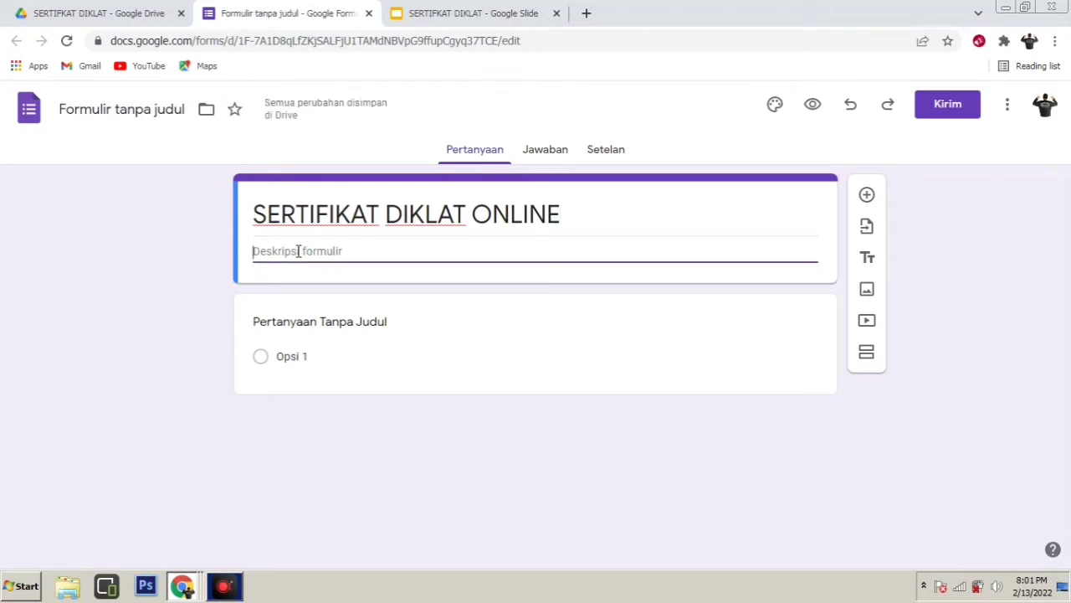
pyautogui.write('ISIKAN DAT')
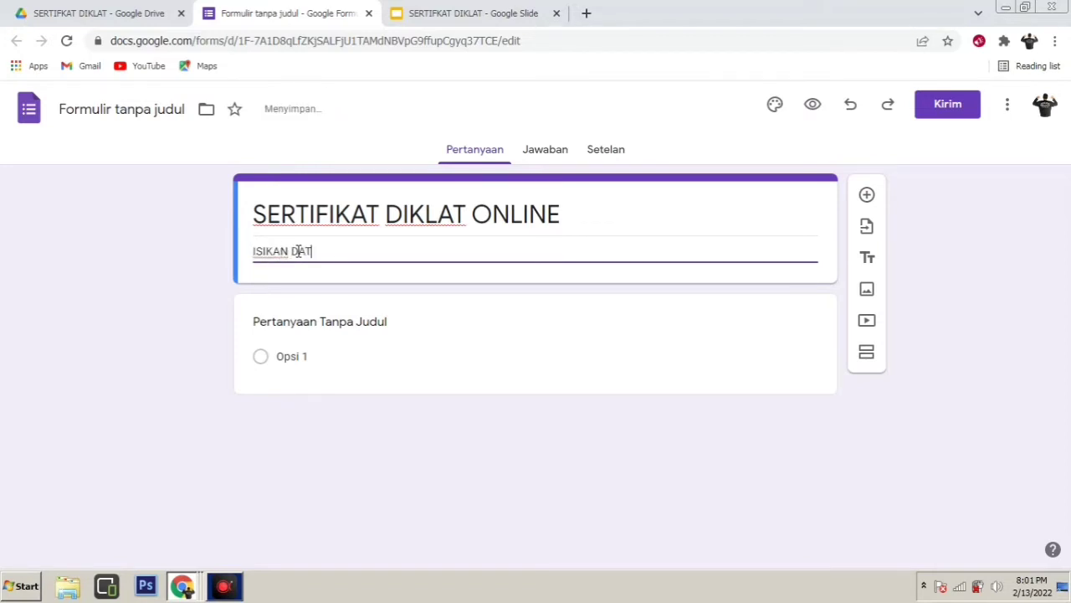
pyautogui.write('A ANDA DE')
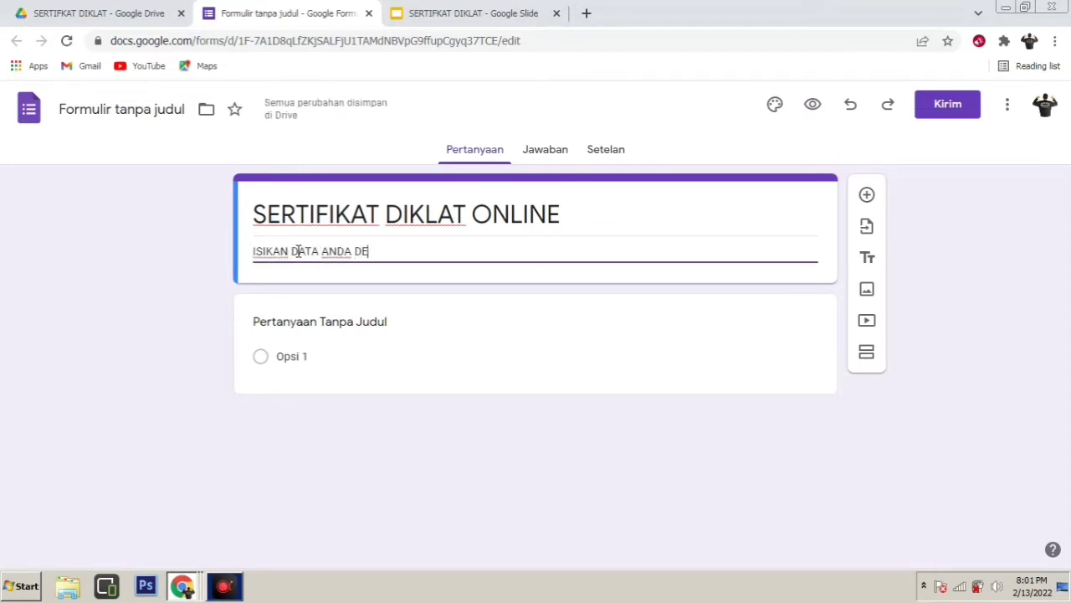
pyautogui.write('NGAN LENG')
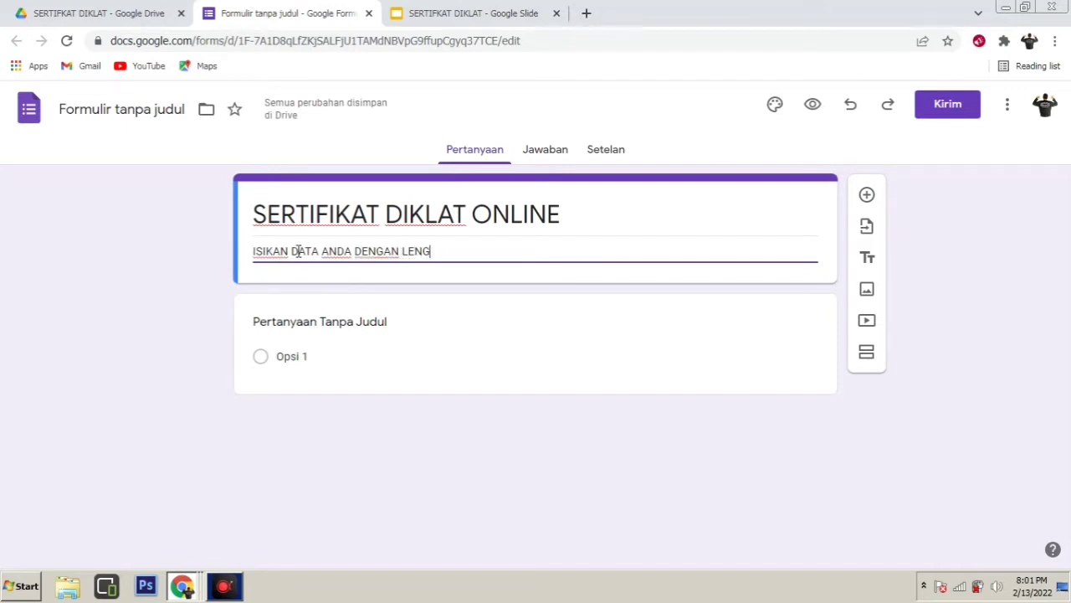
pyautogui.write('KAP DAN BENAR')
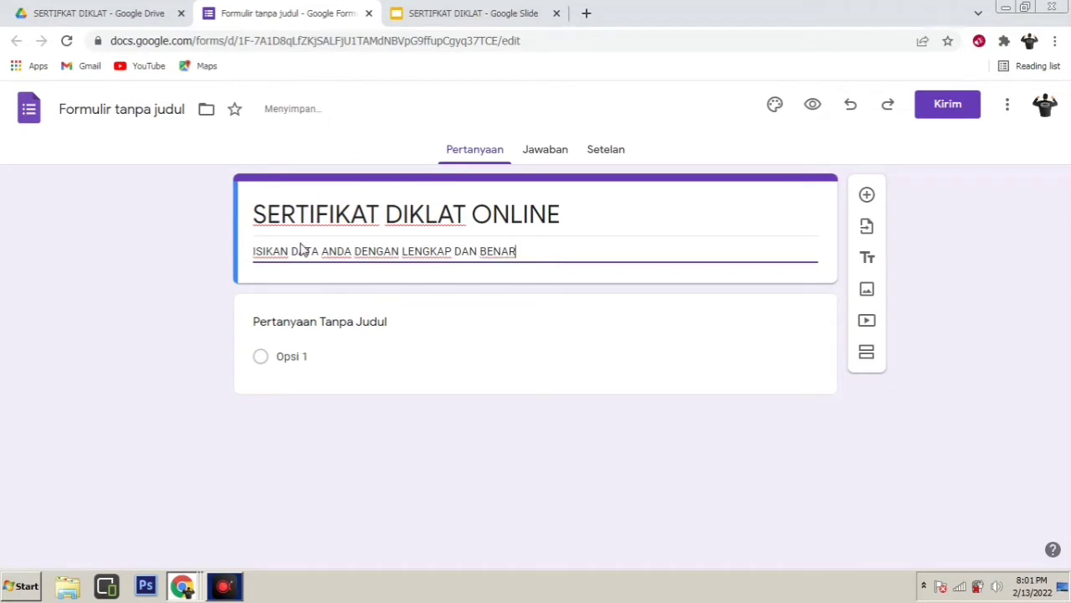
pyautogui.click(335, 215)
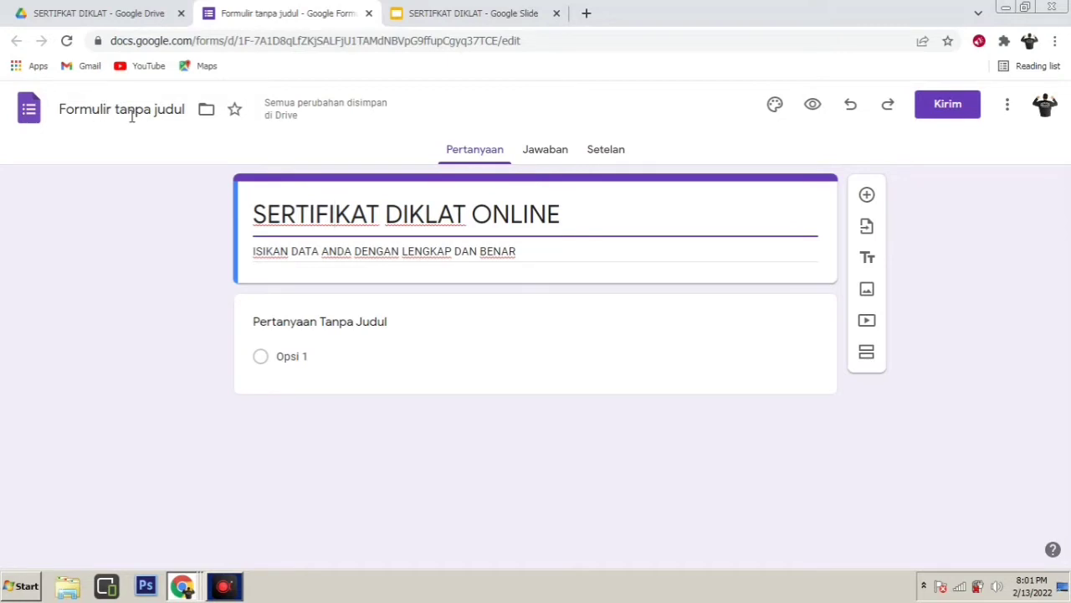
pyautogui.click(125, 111)
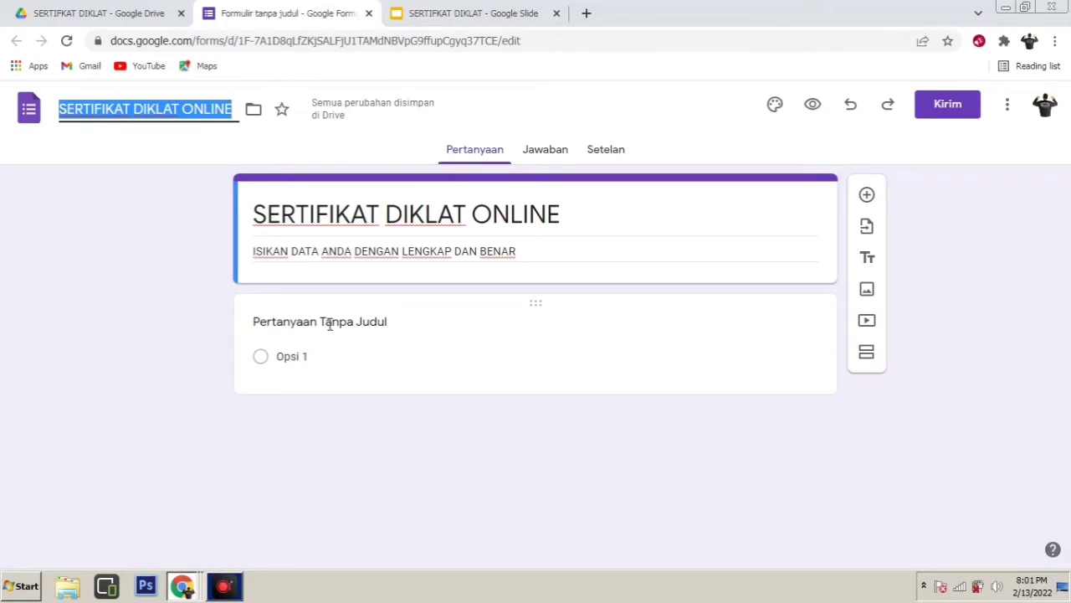
pyautogui.click(329, 325)
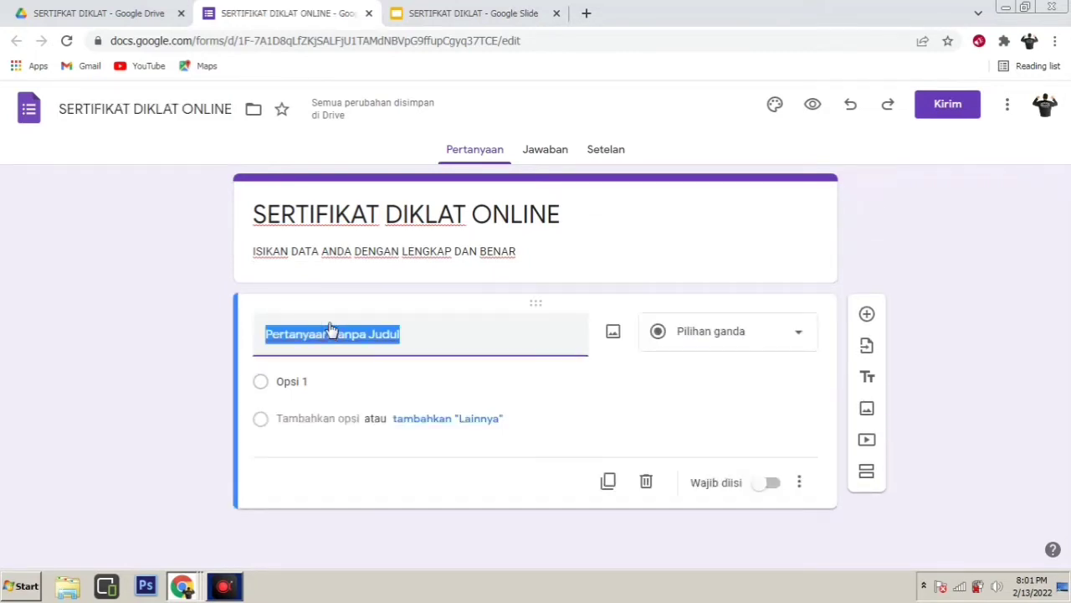
# Create required short-answer questions NAMA LENGKAP and TEMPAT TUGAS, then switch to the certificate slides
pyautogui.write('NAMA ')
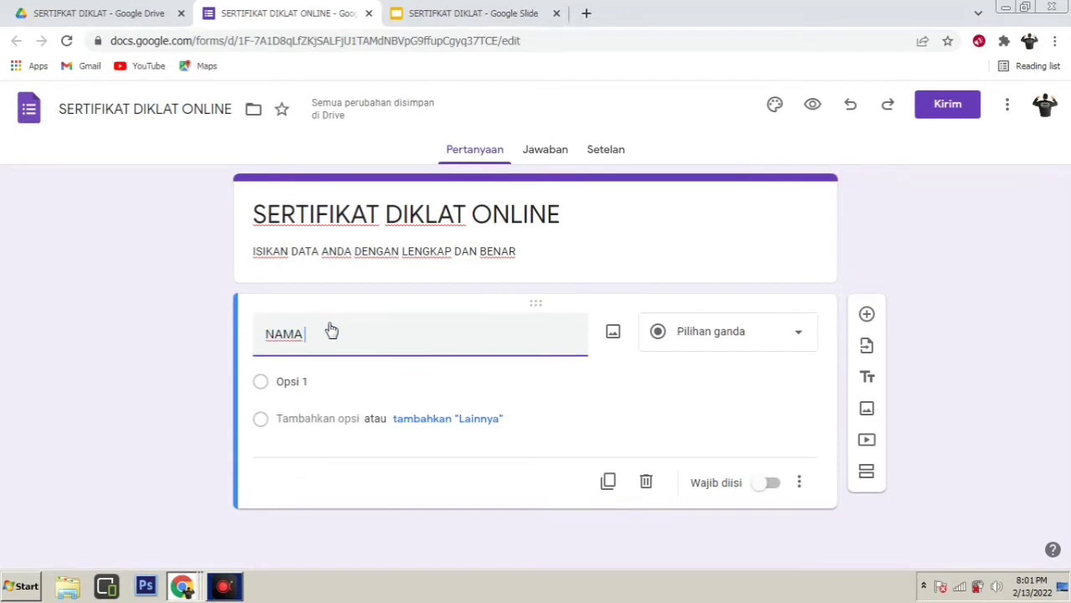
pyautogui.write('LEN')
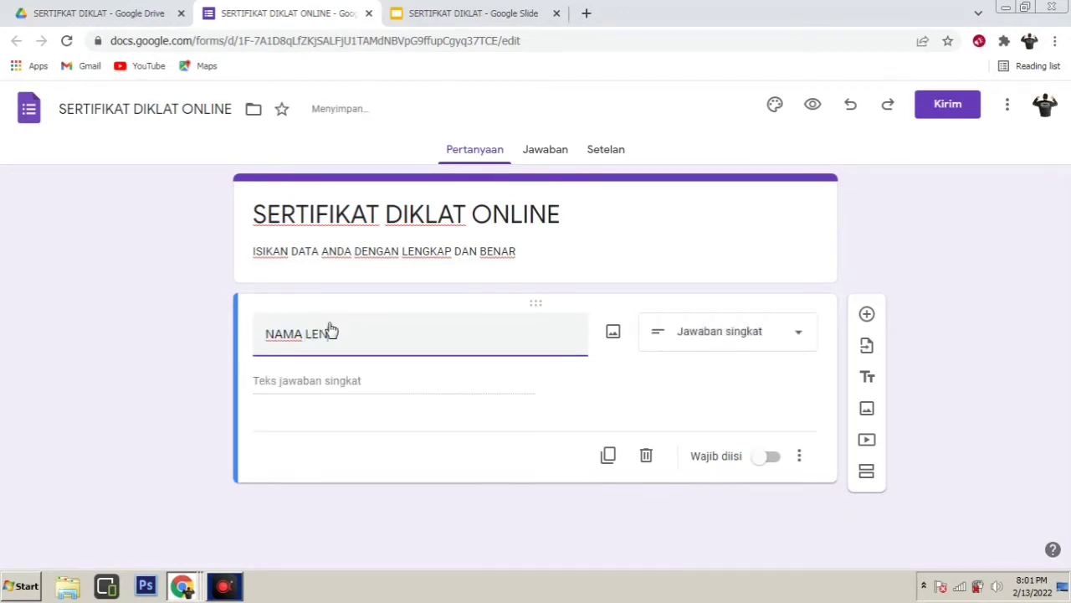
pyautogui.write('GKAP')
pyautogui.click(773, 459)
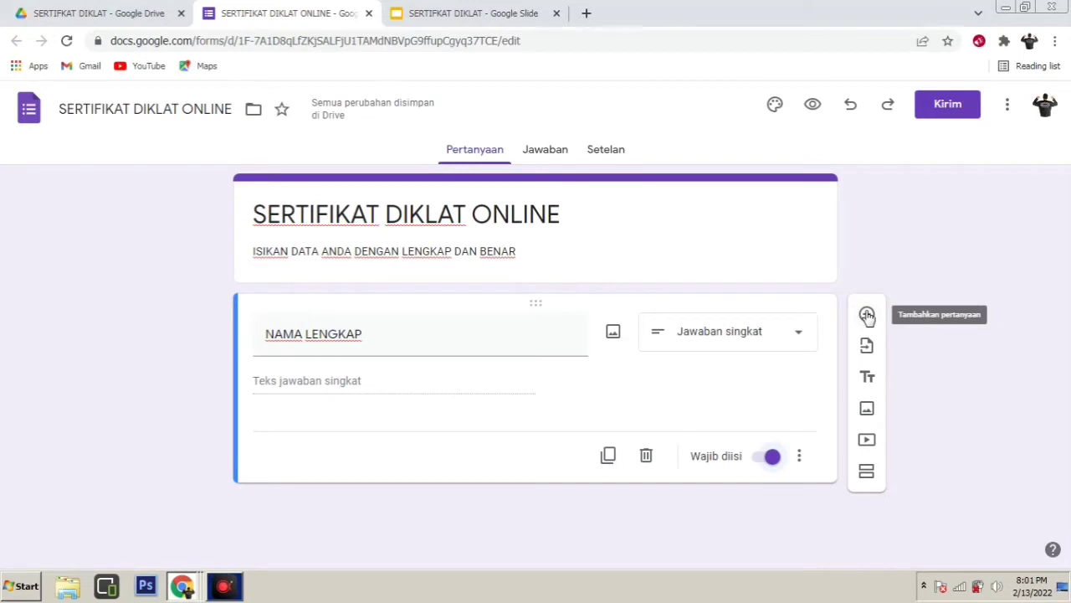
pyautogui.click(867, 315)
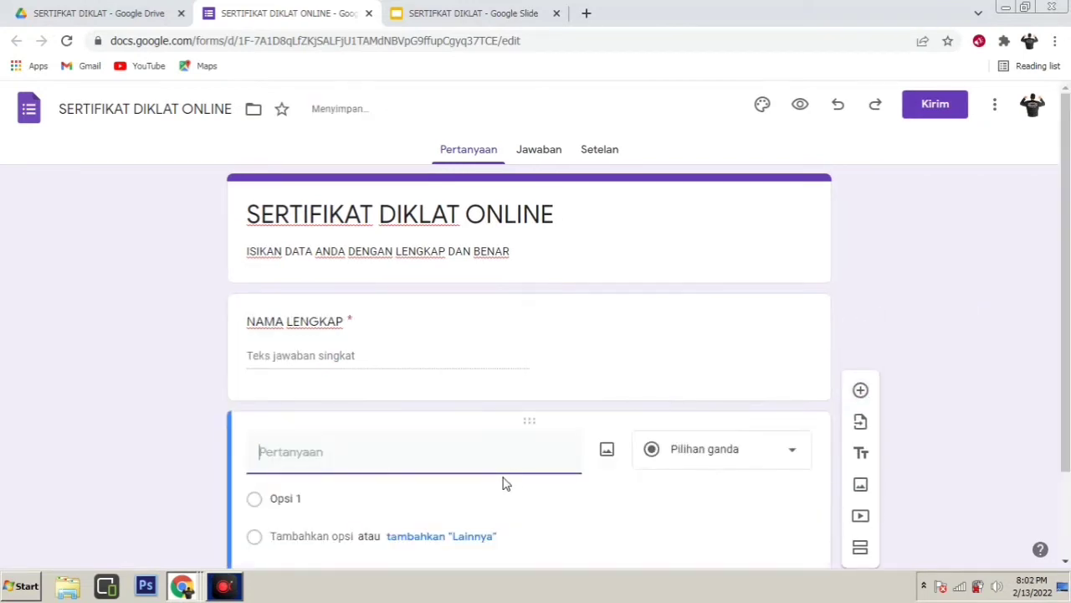
pyautogui.write('TEM')
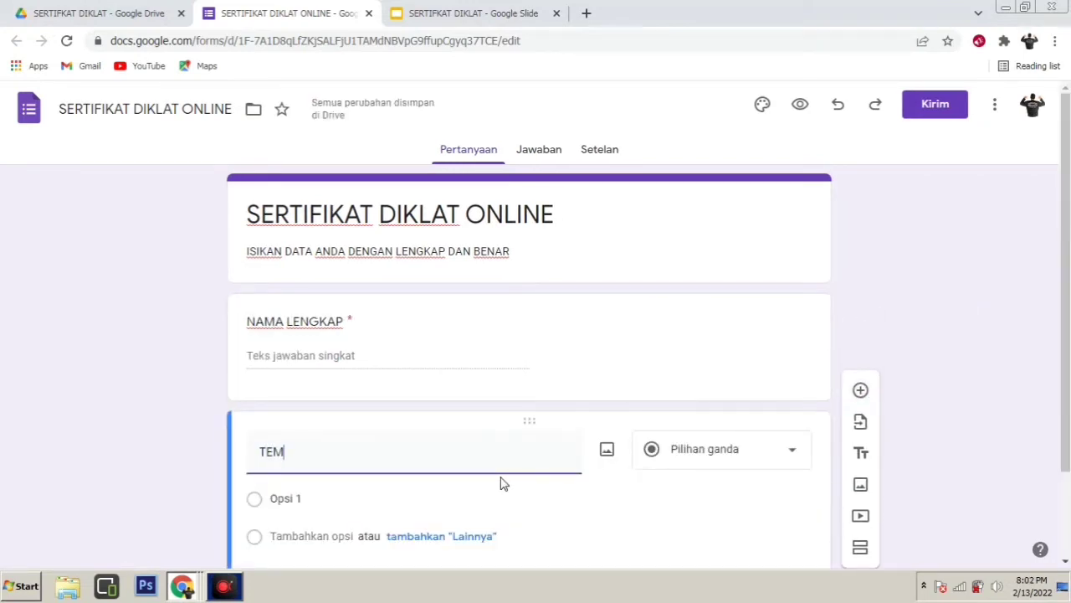
pyautogui.write('PAT TUGAS')
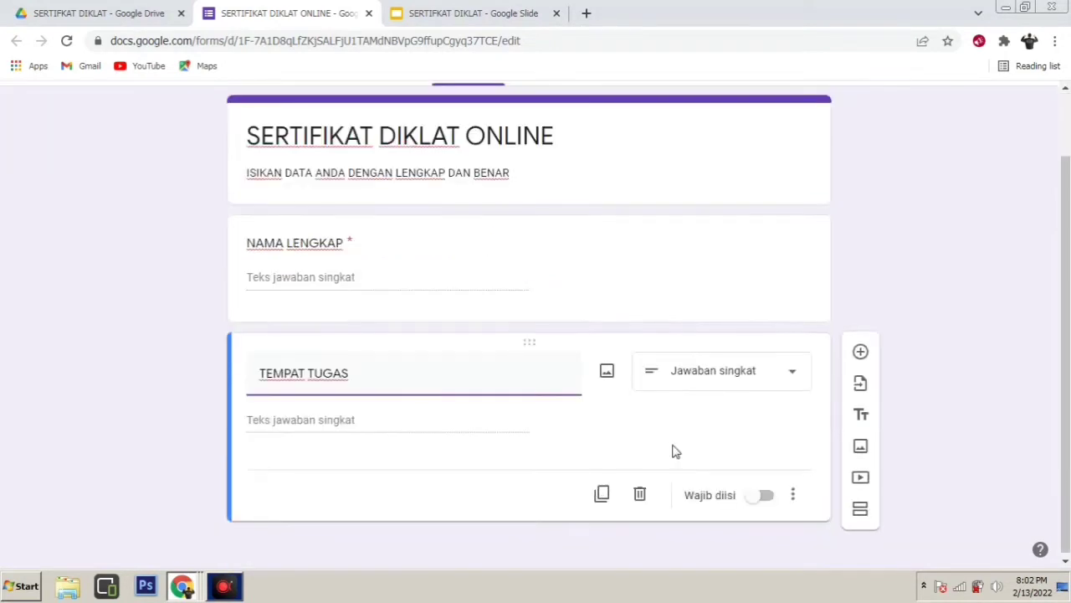
pyautogui.click(769, 497)
pyautogui.scroll(1, 686, 471)
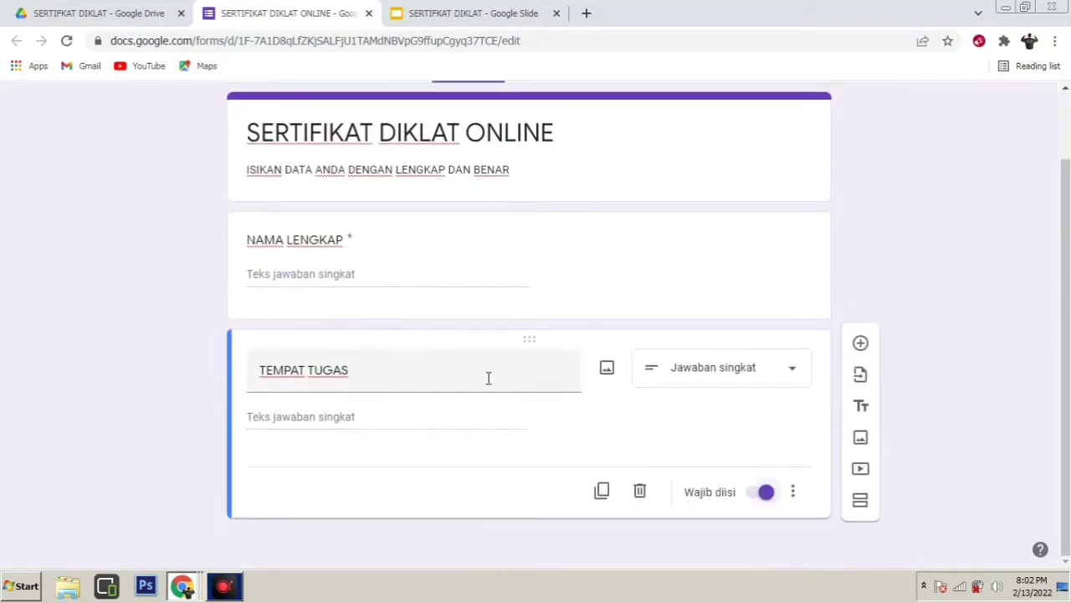
pyautogui.scroll(-1, 490, 380)
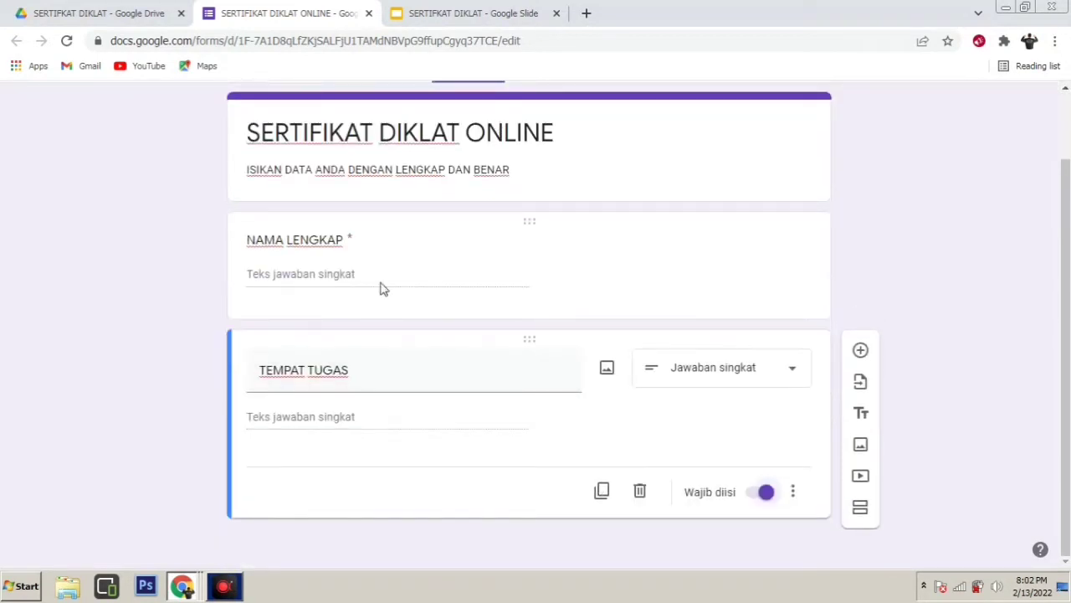
pyautogui.click(467, 14)
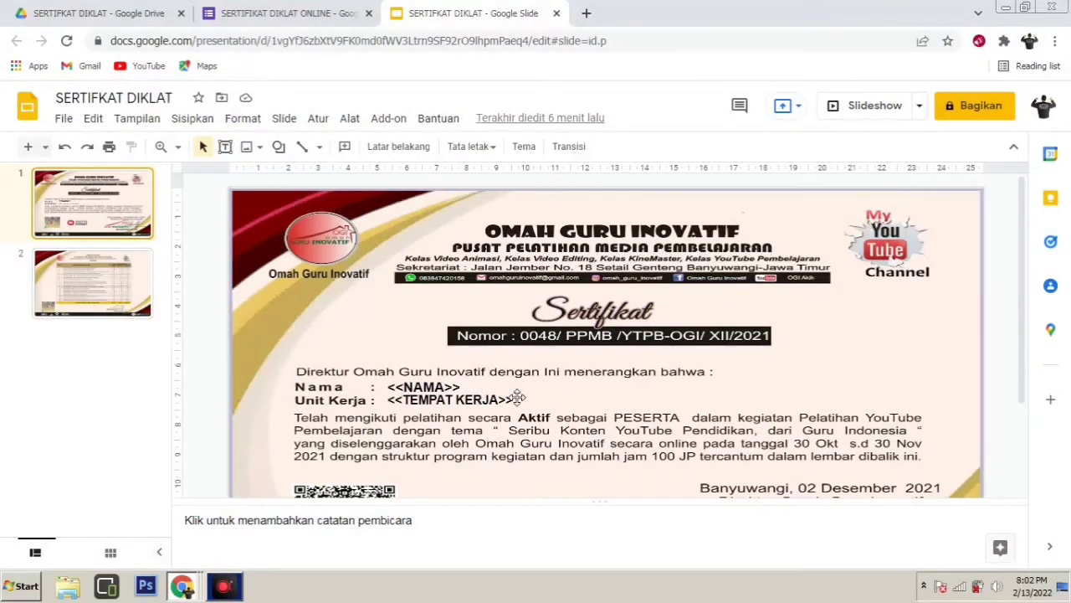
# Change the slide's <<TEMPAT KERJA>> placeholder to <<TEMPAT TUGAS>> and return to the form
pyautogui.click(298, 11)
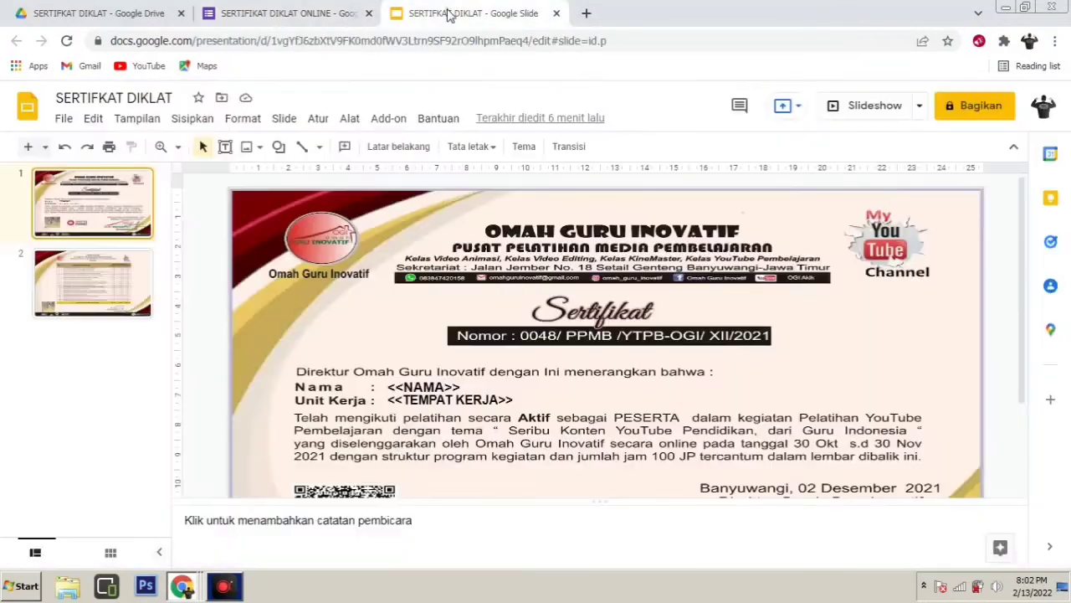
pyautogui.click(451, 11)
pyautogui.moveTo(458, 399); pyautogui.dragTo(495, 399)
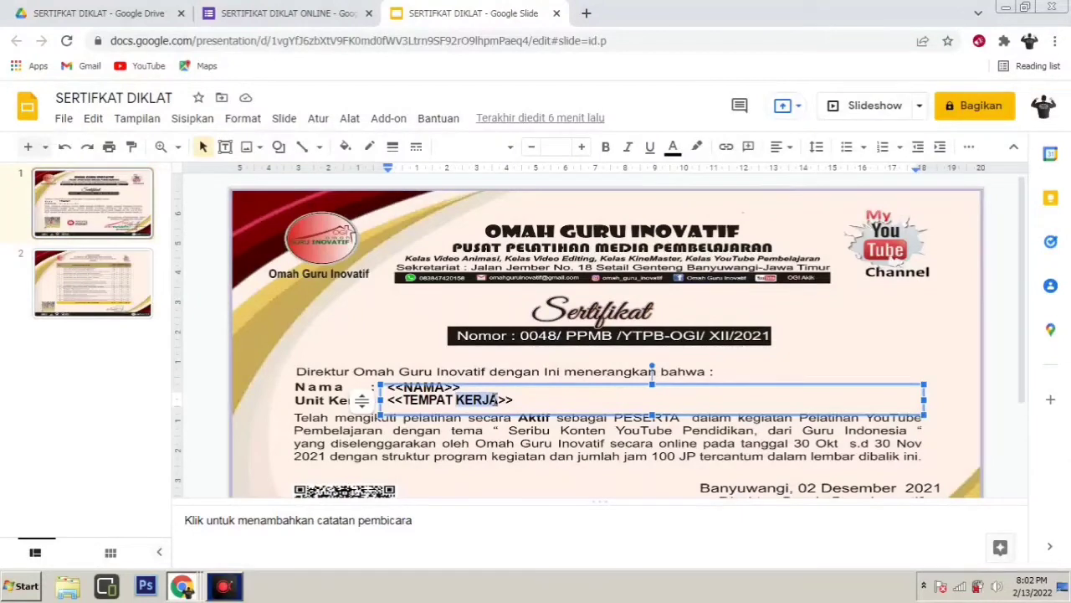
pyautogui.write('TUGA')
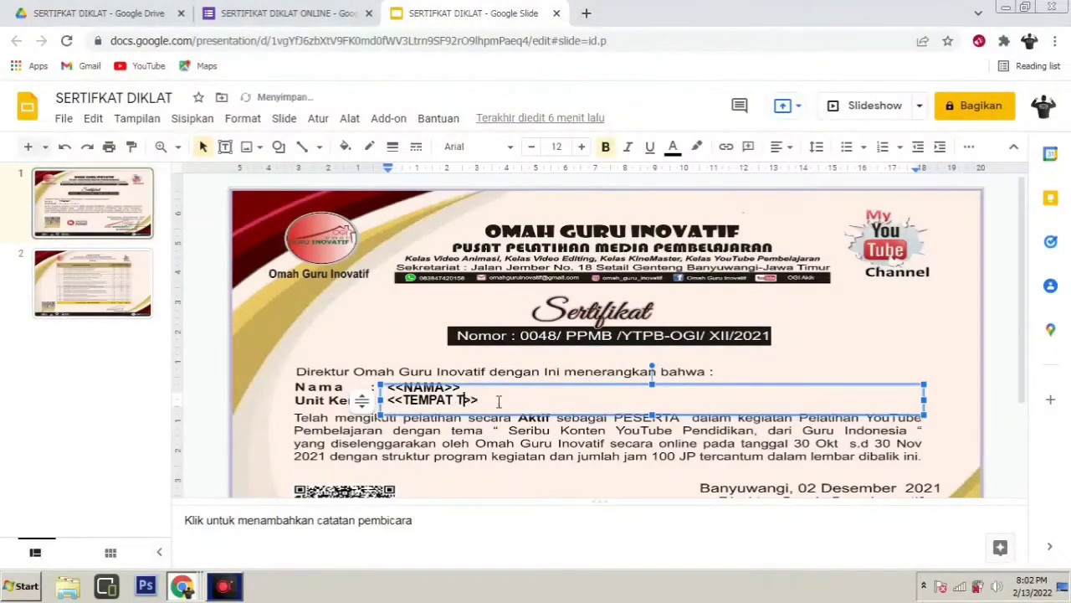
pyautogui.write('S')
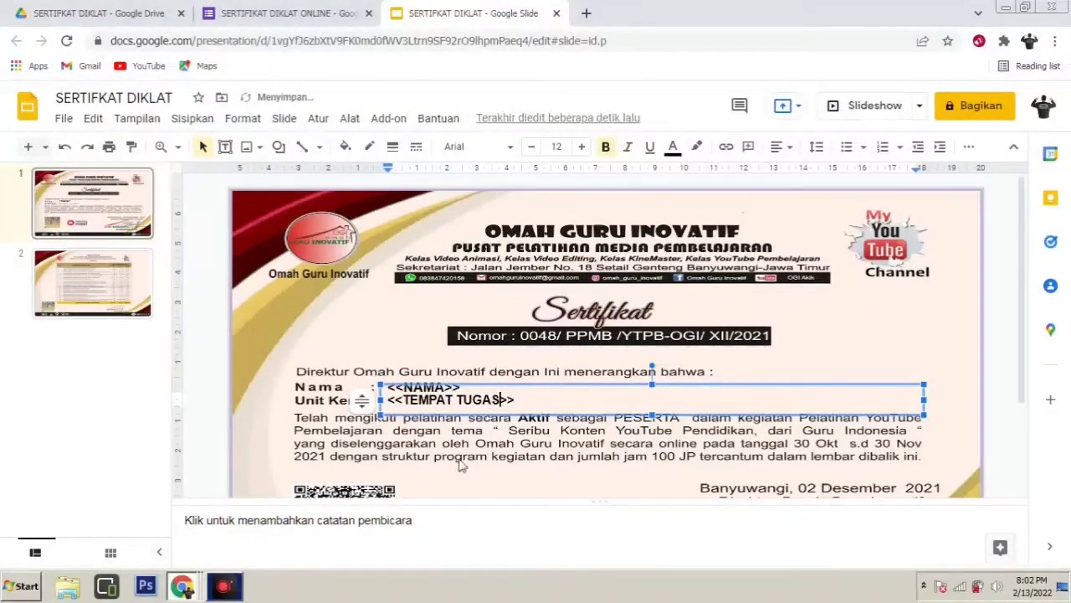
pyautogui.click(458, 466)
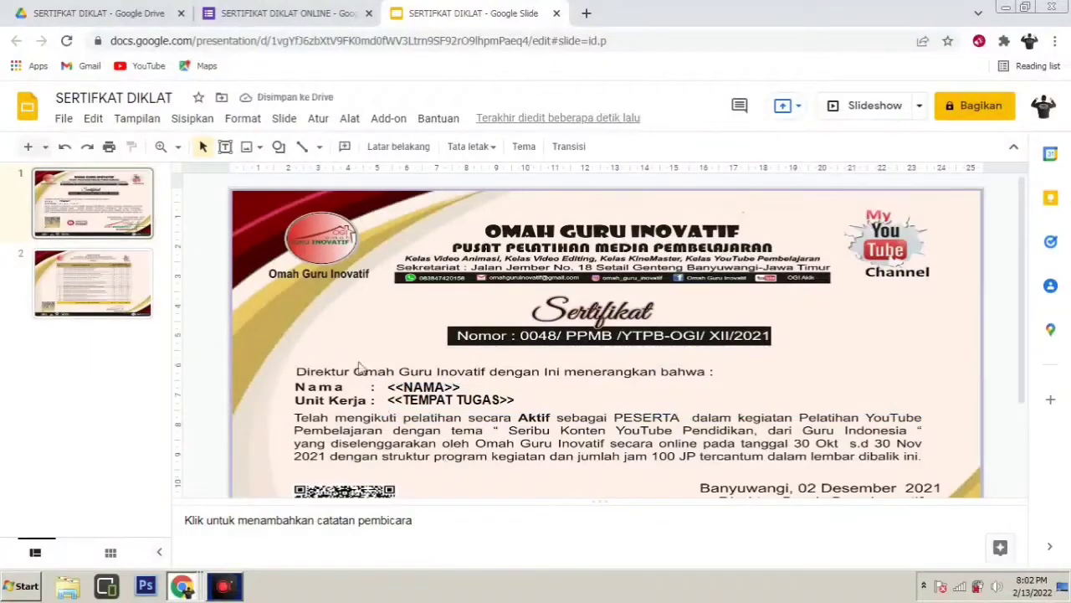
pyautogui.click(314, 17)
# In the form's Jawaban settings, turn on Kumpulkan alamat email
pyautogui.scroll(2, 369, 373)
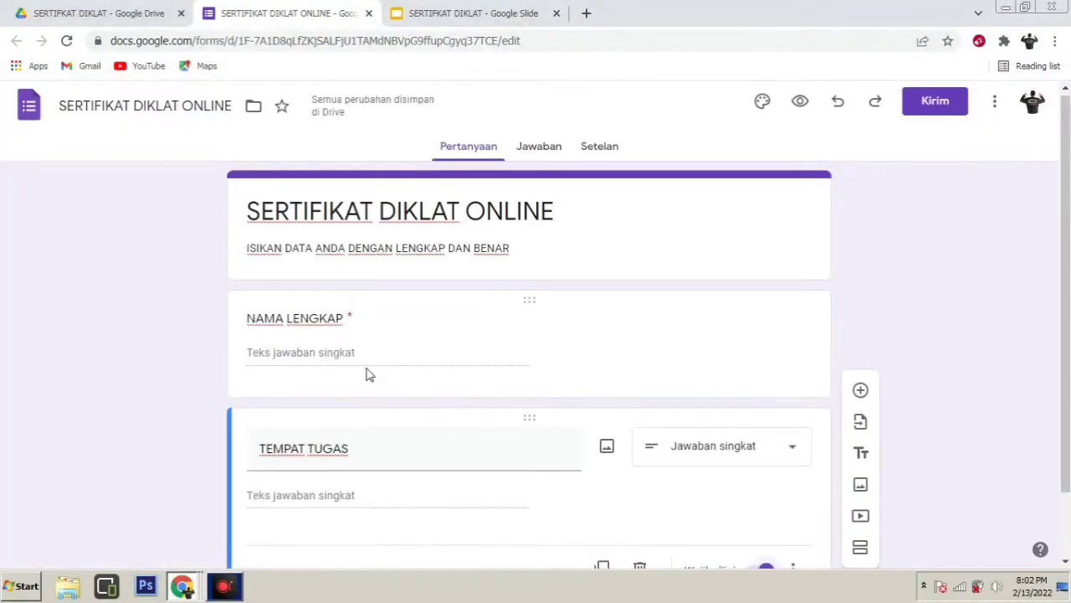
pyautogui.click(589, 149)
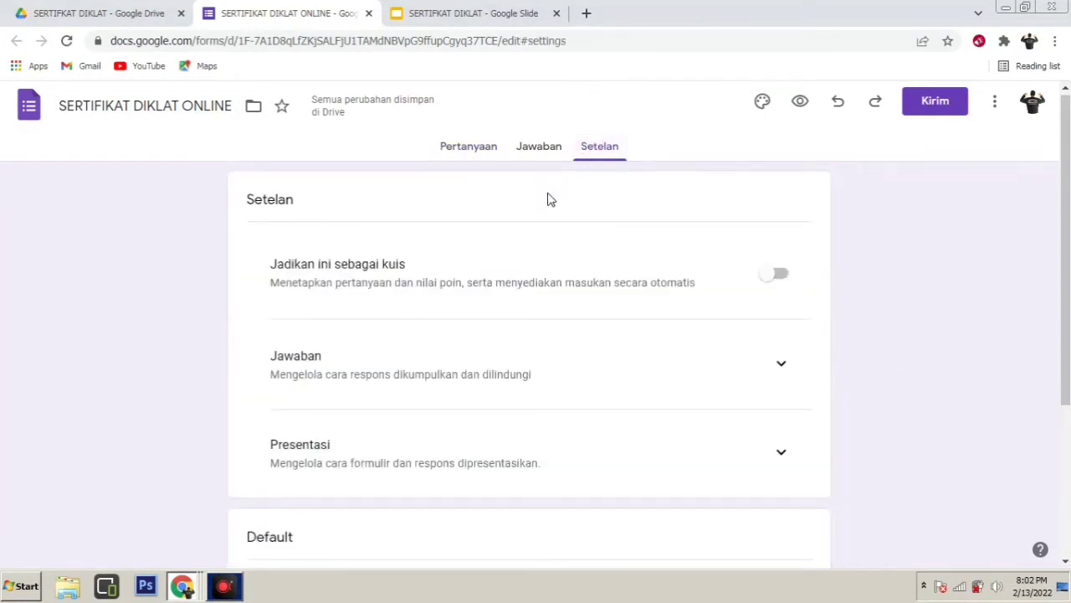
pyautogui.scroll(-1, 454, 327)
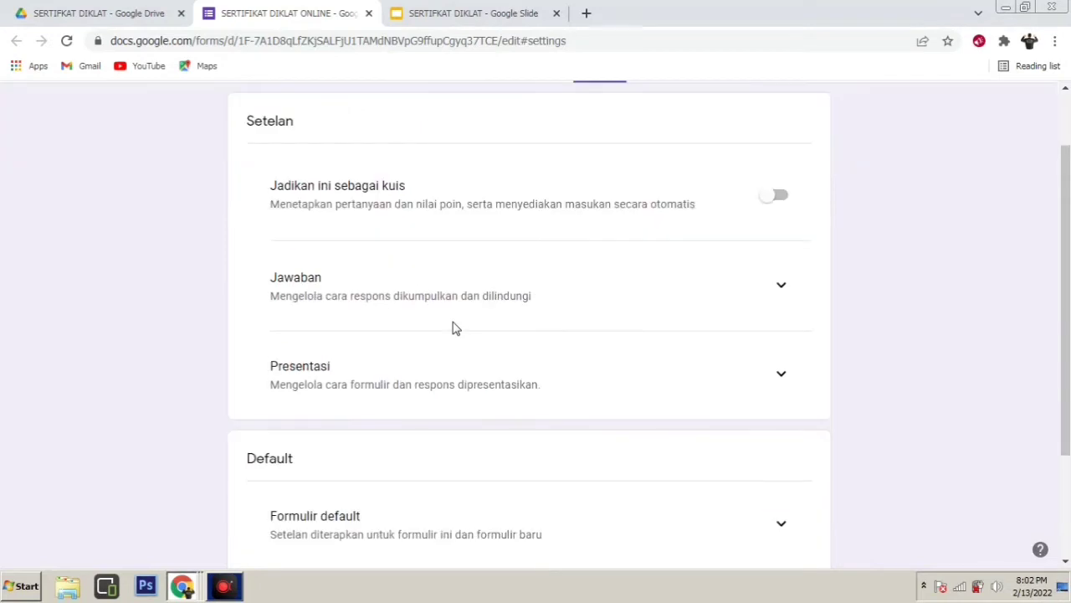
pyautogui.scroll(1, 455, 327)
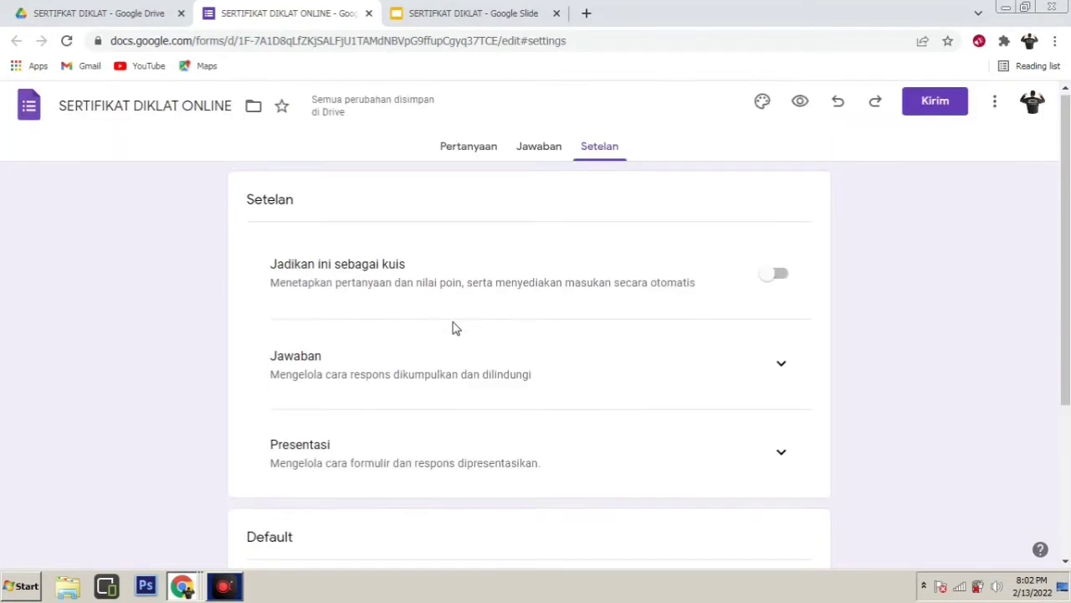
pyautogui.click(786, 365)
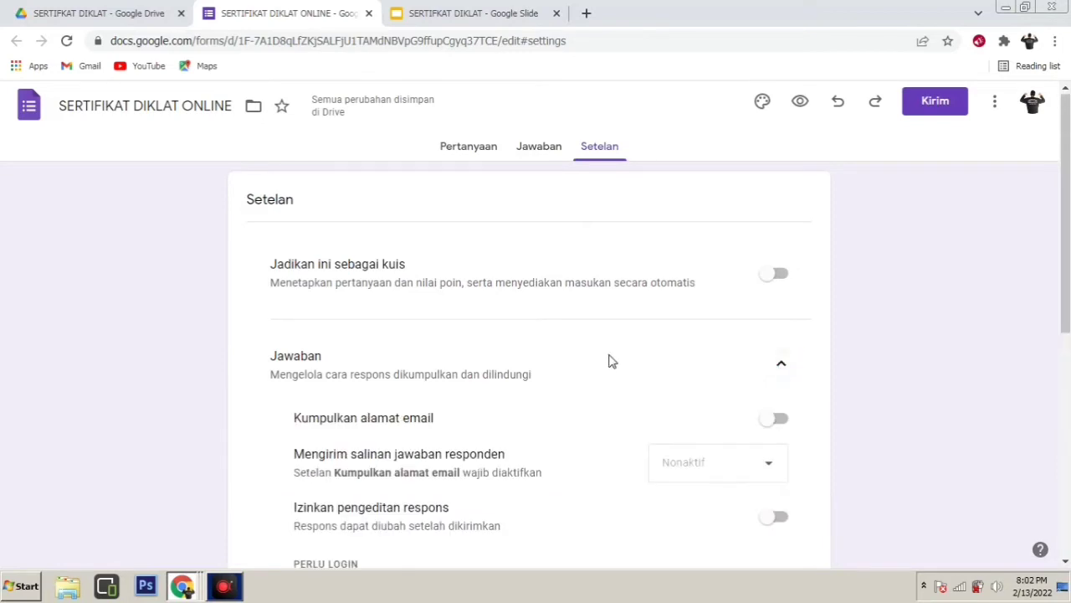
pyautogui.scroll(-1, 585, 350)
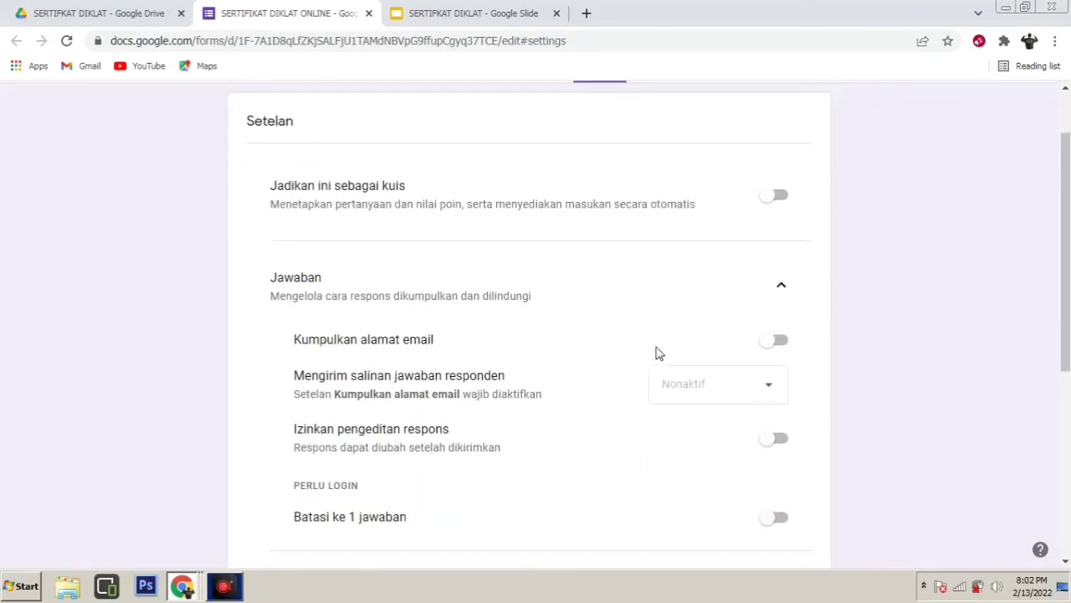
pyautogui.click(780, 341)
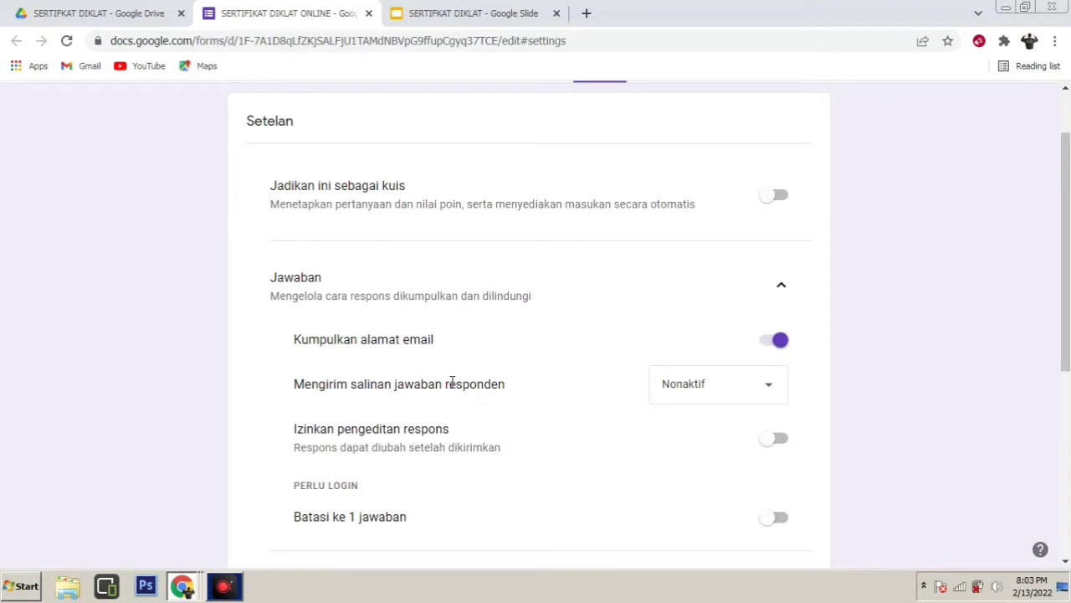
# Allow respondents to edit responses, limit each to 1 response, and view the responses page
pyautogui.scroll(-1, 494, 343)
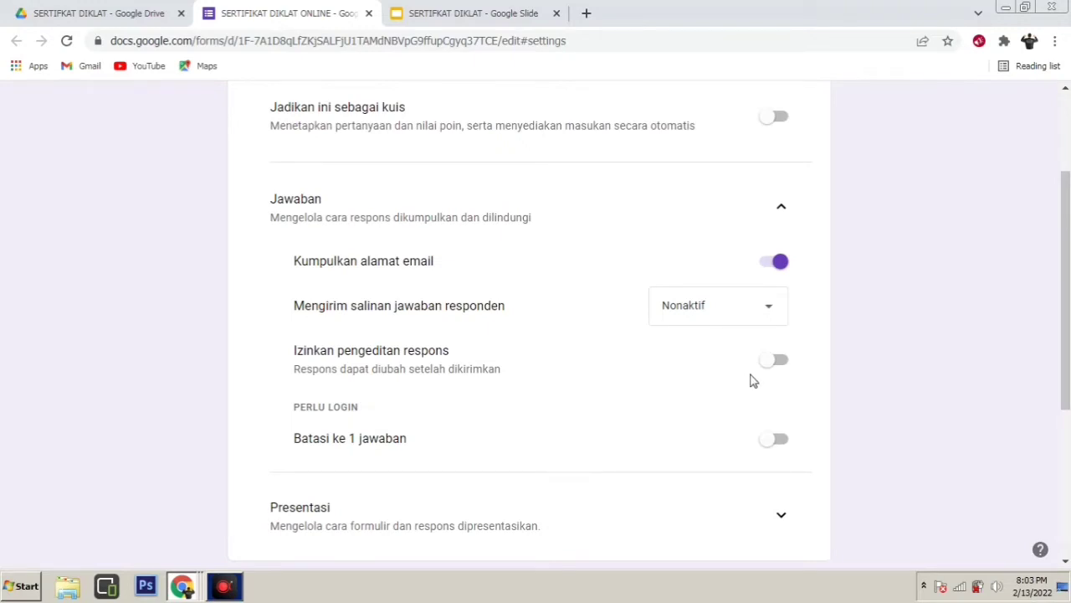
pyautogui.click(780, 362)
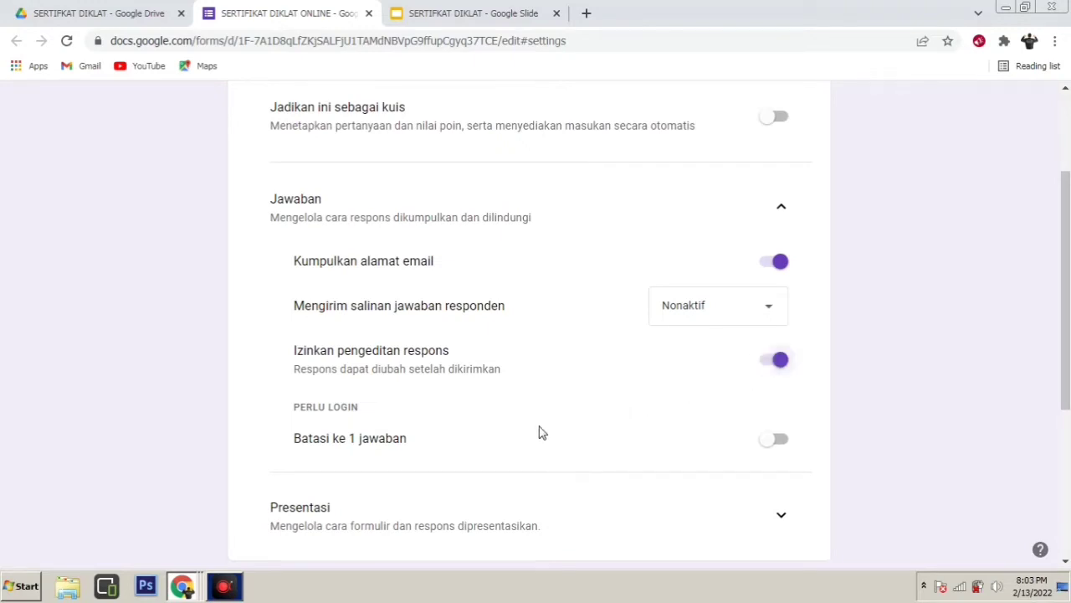
pyautogui.scroll(-1, 368, 449)
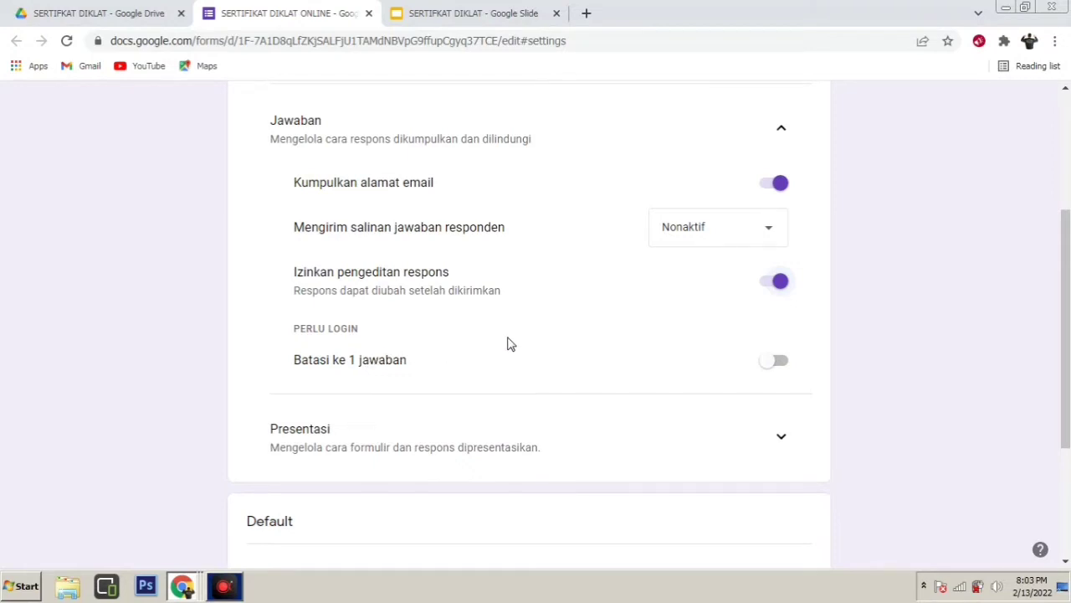
pyautogui.scroll(2, 510, 344)
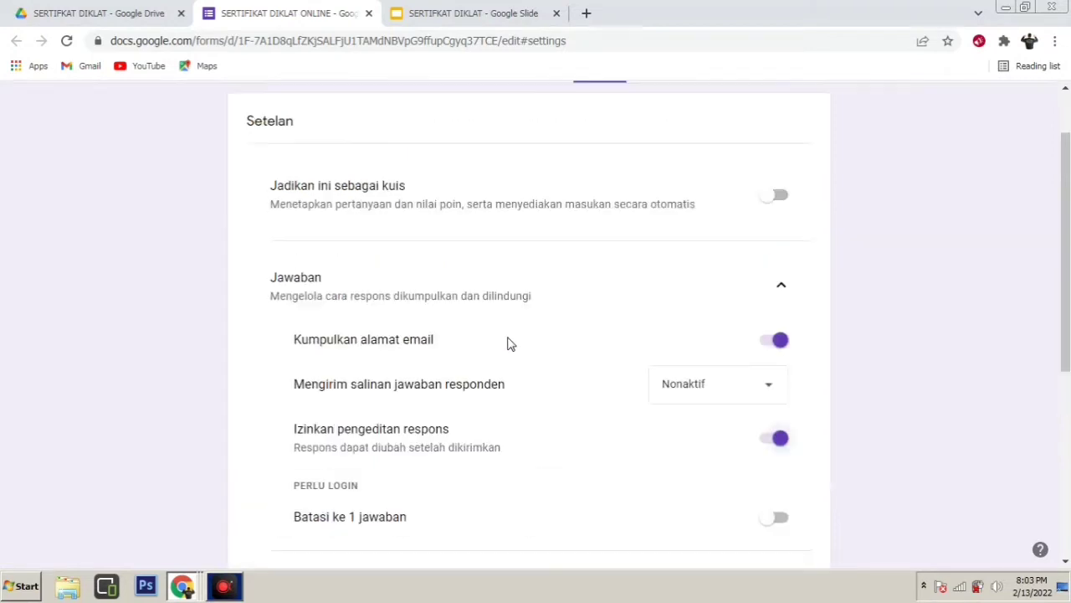
pyautogui.scroll(-2, 511, 344)
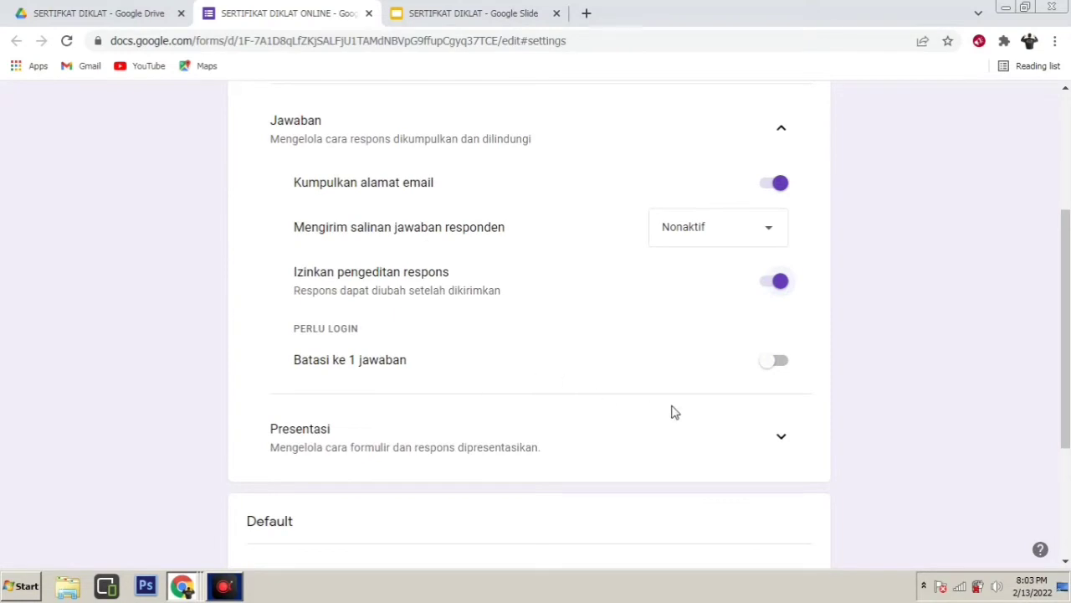
pyautogui.click(780, 365)
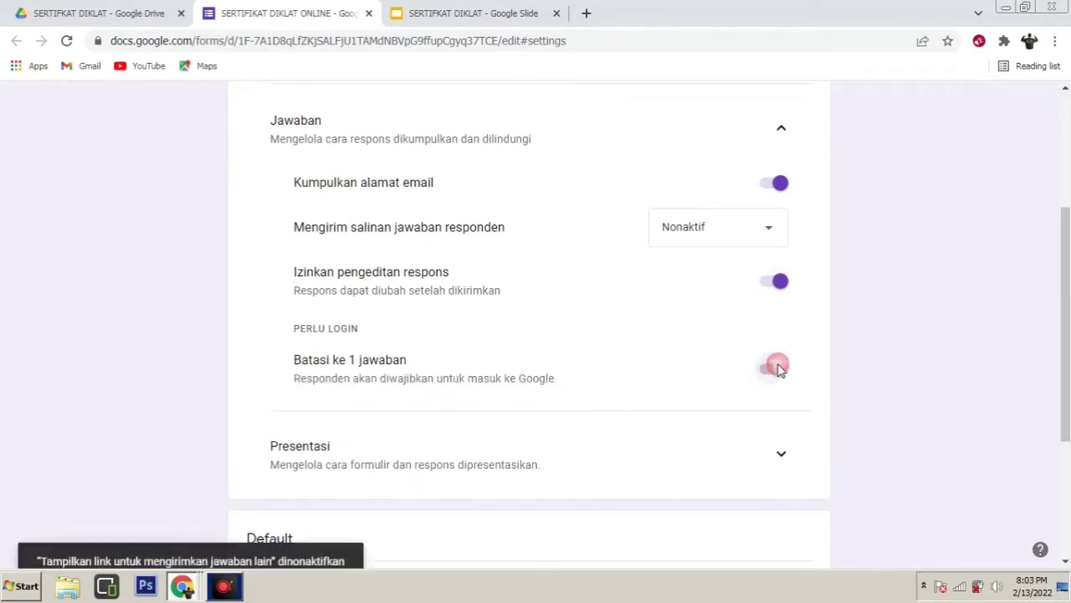
pyautogui.scroll(3, 577, 385)
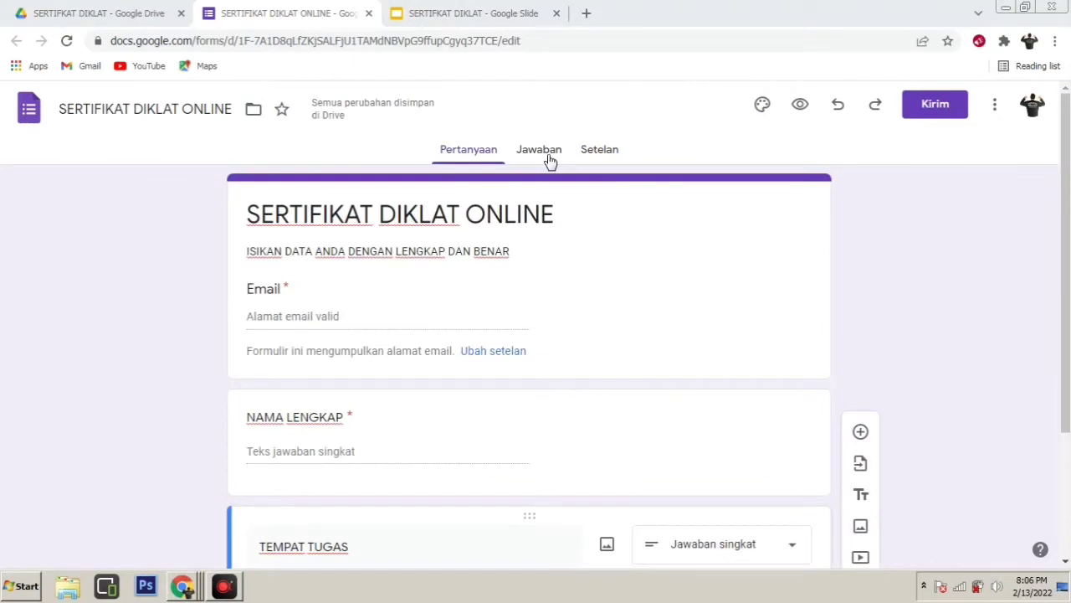
pyautogui.click(546, 153)
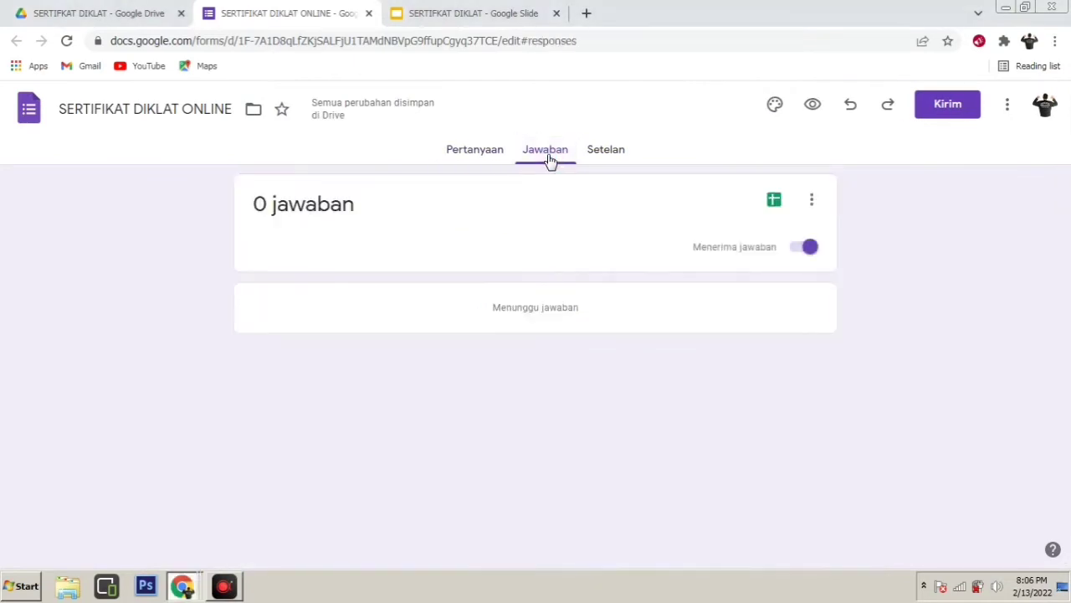
# Set the response destination to a new spreadsheet (Buat spreadsheet baru)
pyautogui.click(813, 203)
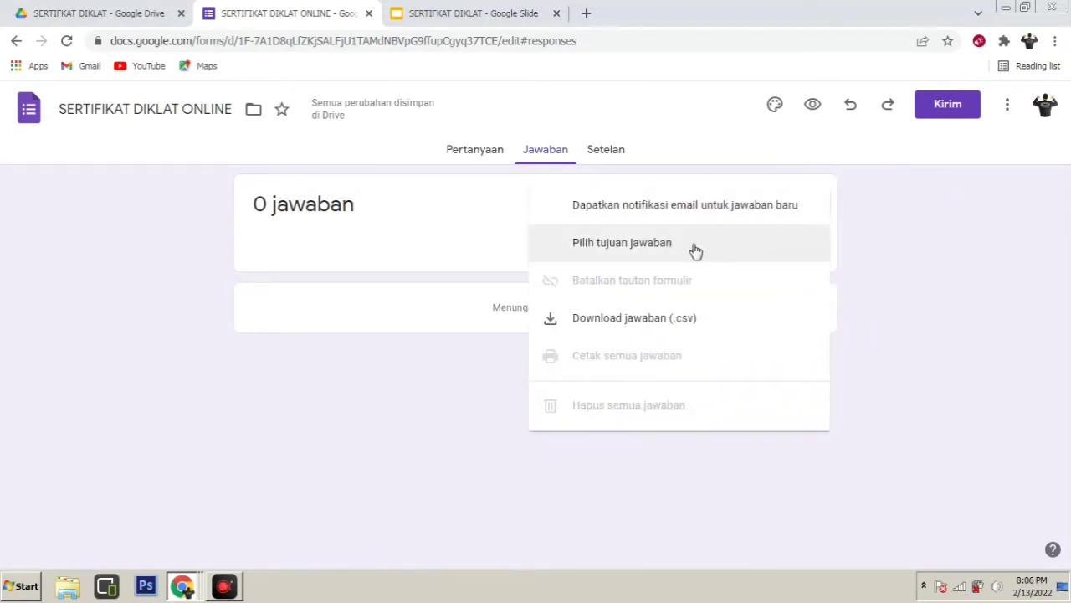
pyautogui.click(611, 245)
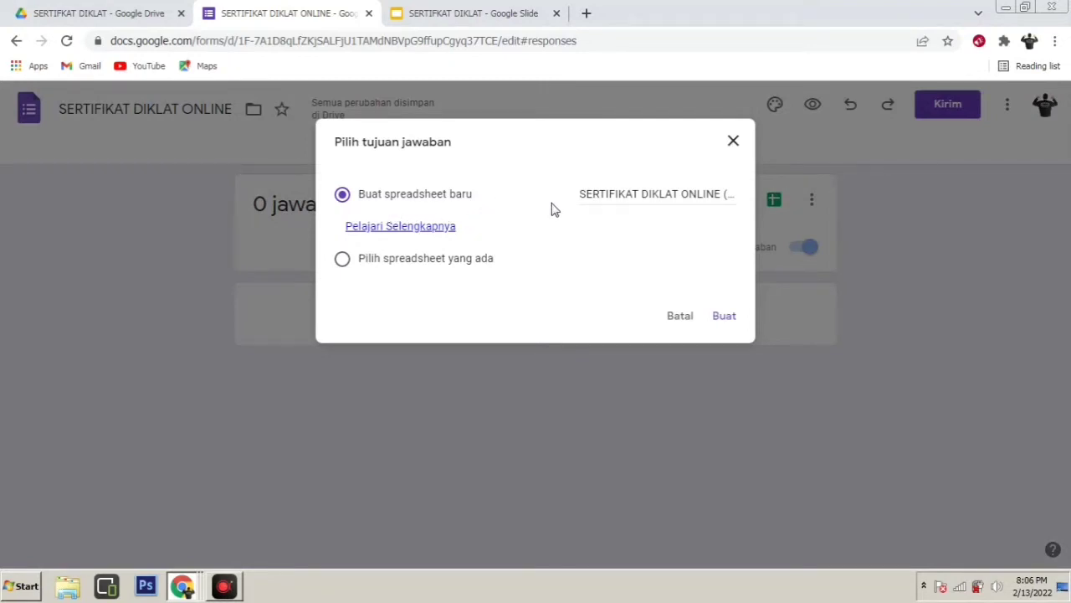
pyautogui.click(724, 318)
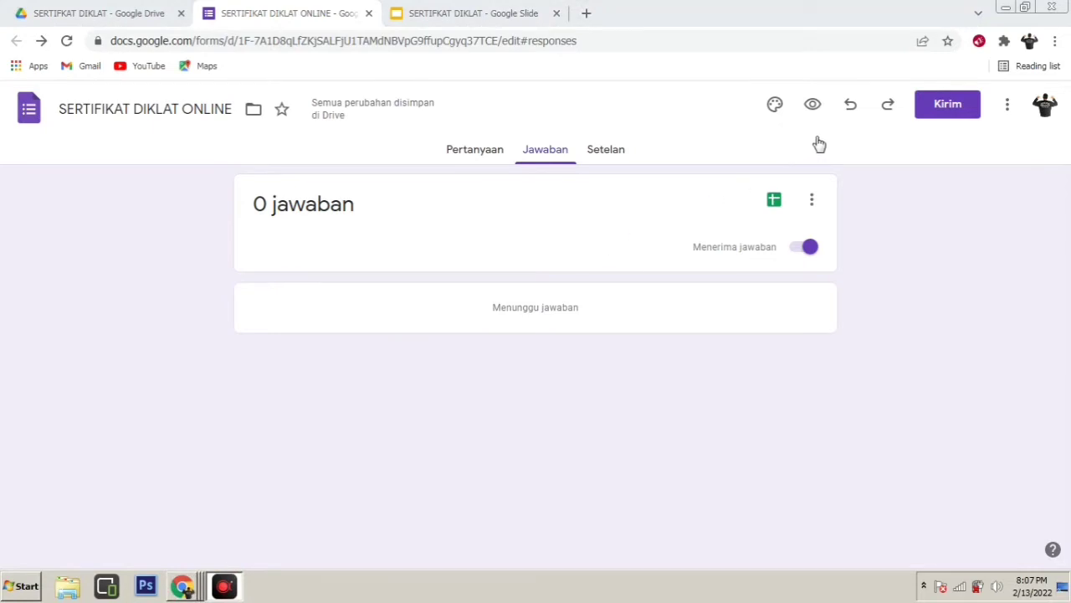
# Check the SERTIFIKAT DIKLAT Drive folder for the form, response spreadsheet and certificate slides
pyautogui.click(850, 41)
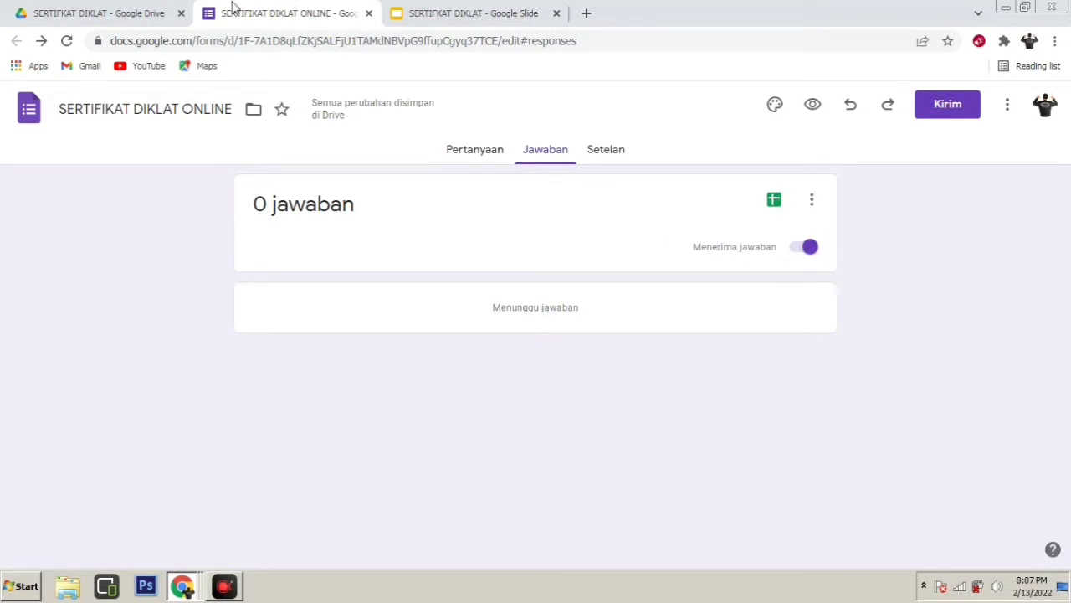
pyautogui.click(130, 10)
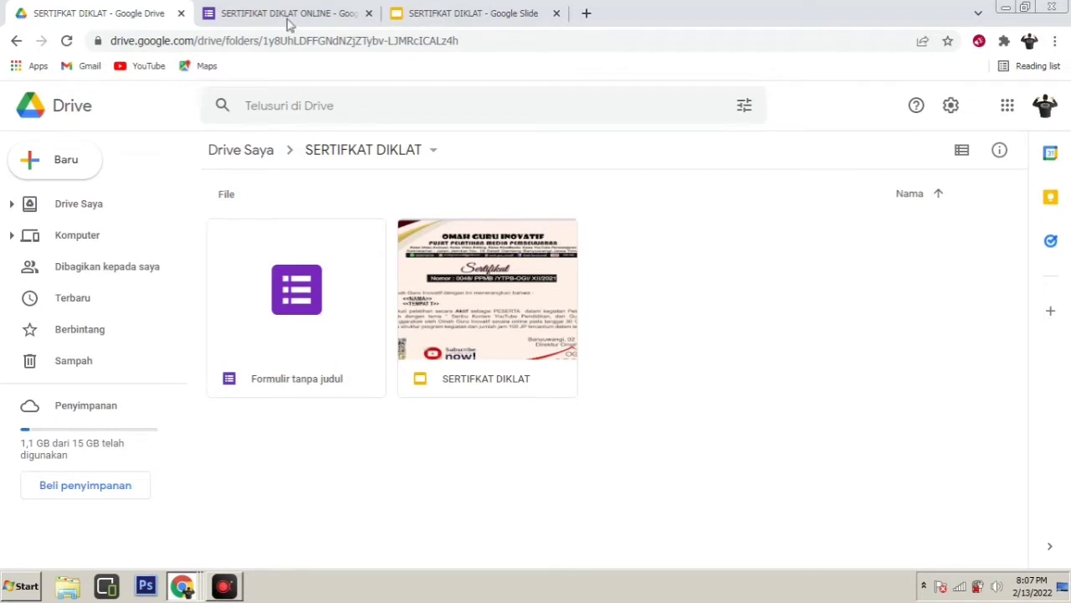
pyautogui.click(226, 17)
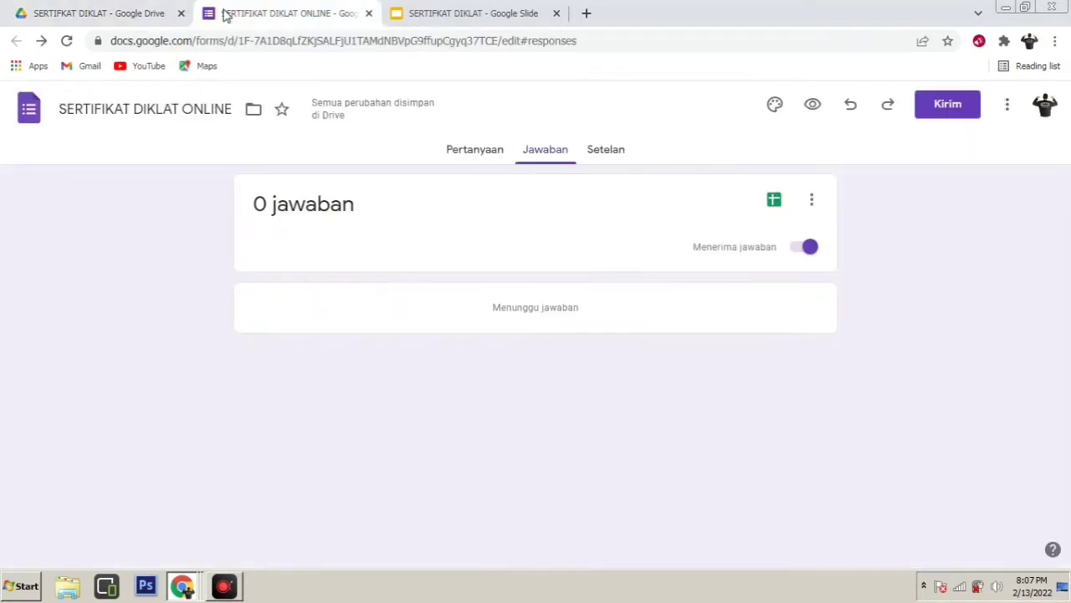
pyautogui.click(67, 15)
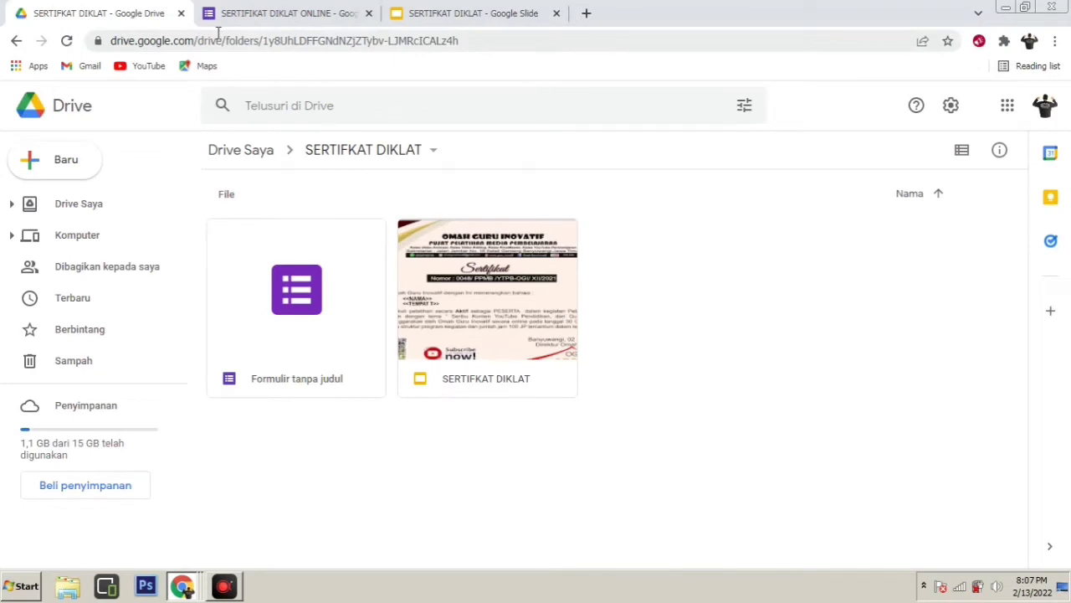
pyautogui.click(310, 312)
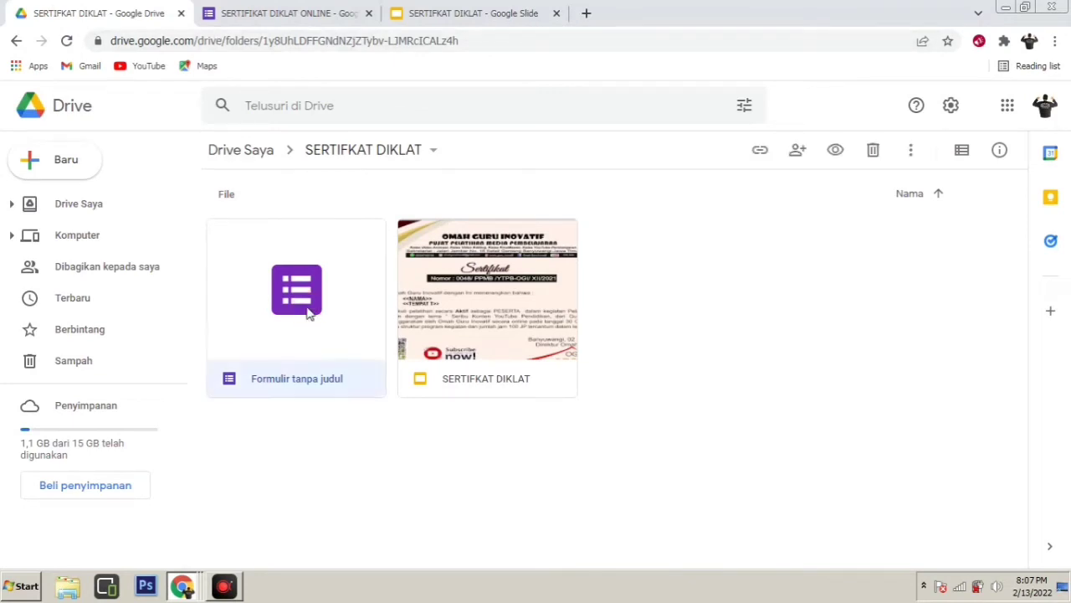
pyautogui.click(425, 21)
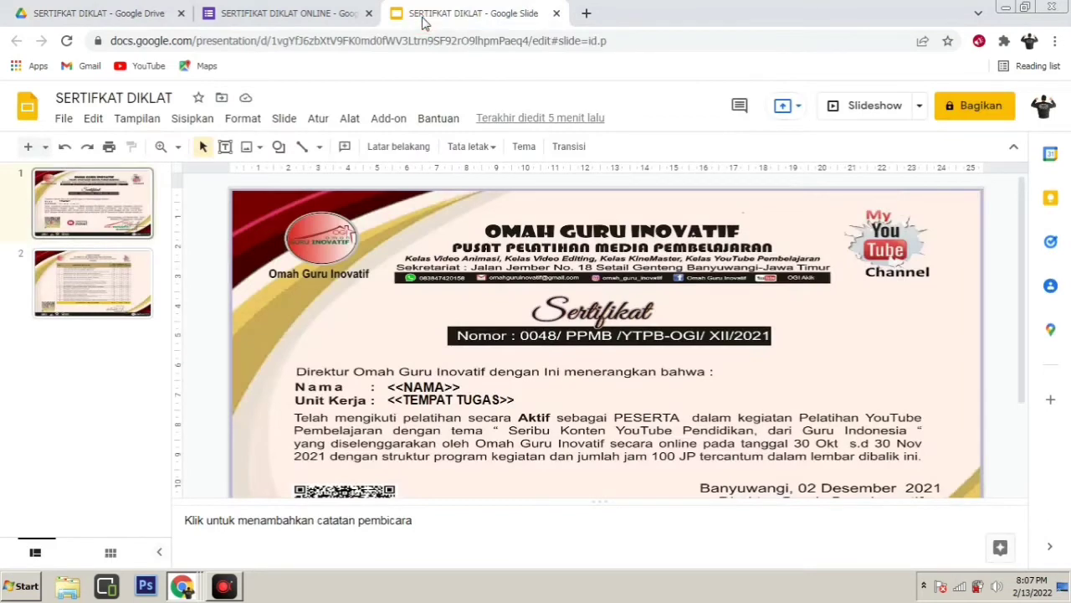
pyautogui.click(326, 12)
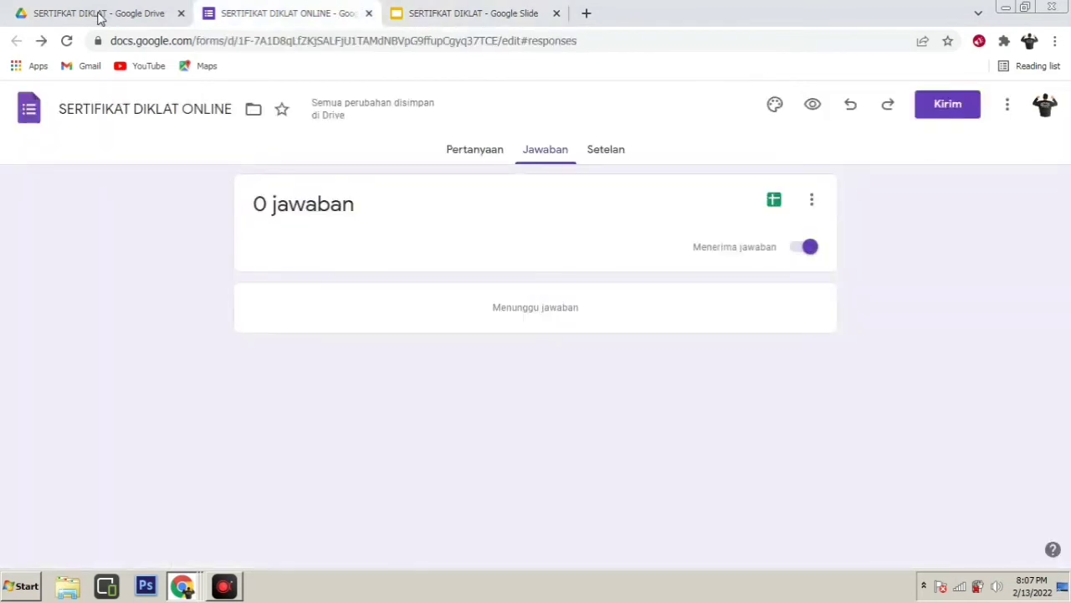
pyautogui.click(99, 18)
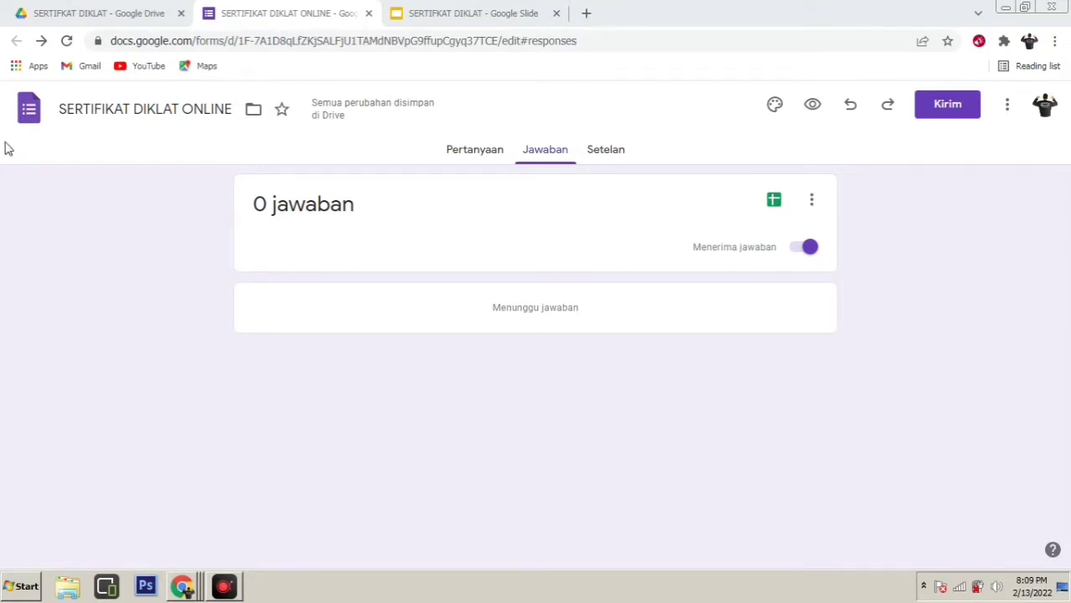
pyautogui.click(81, 14)
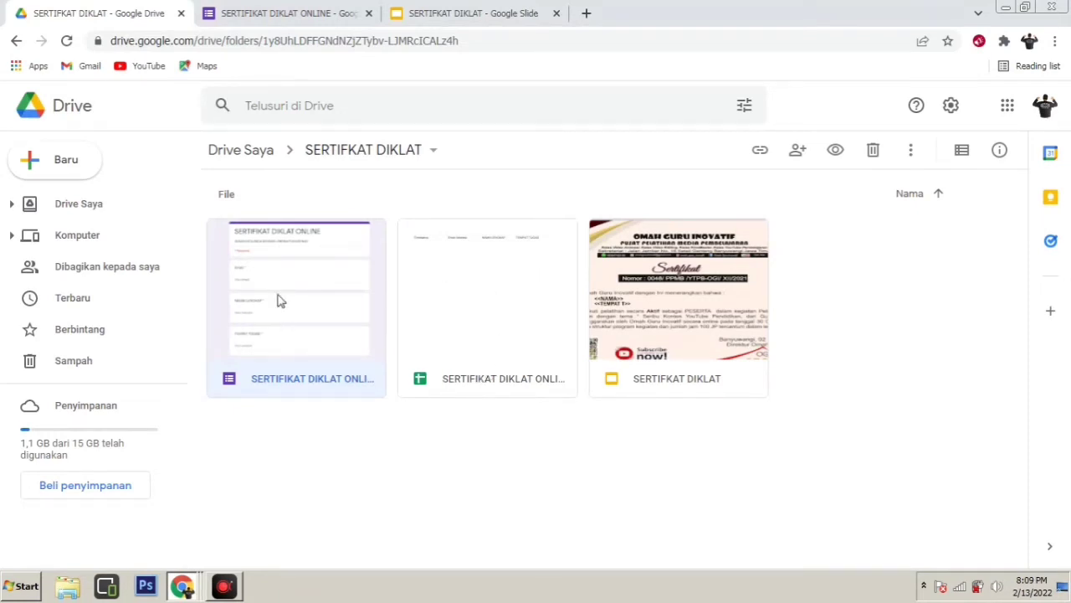
# Open the 'SERTIFIKAT DIKLAT ONLINE (Jawaban)' spreadsheet and browse the Ekstensi > Add-on menu
pyautogui.doubleClick(477, 276)
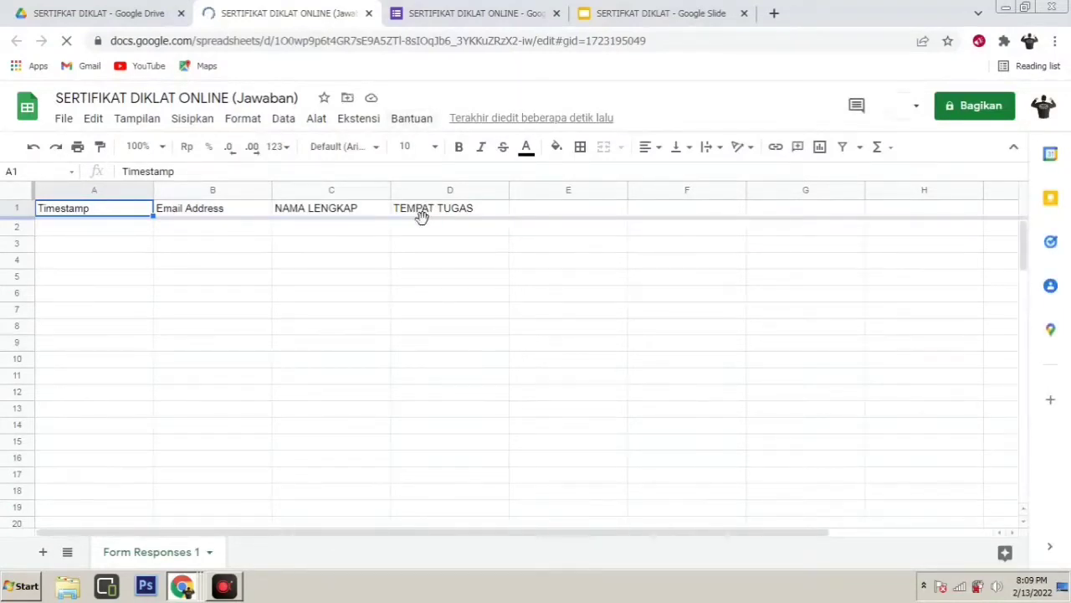
pyautogui.click(410, 118)
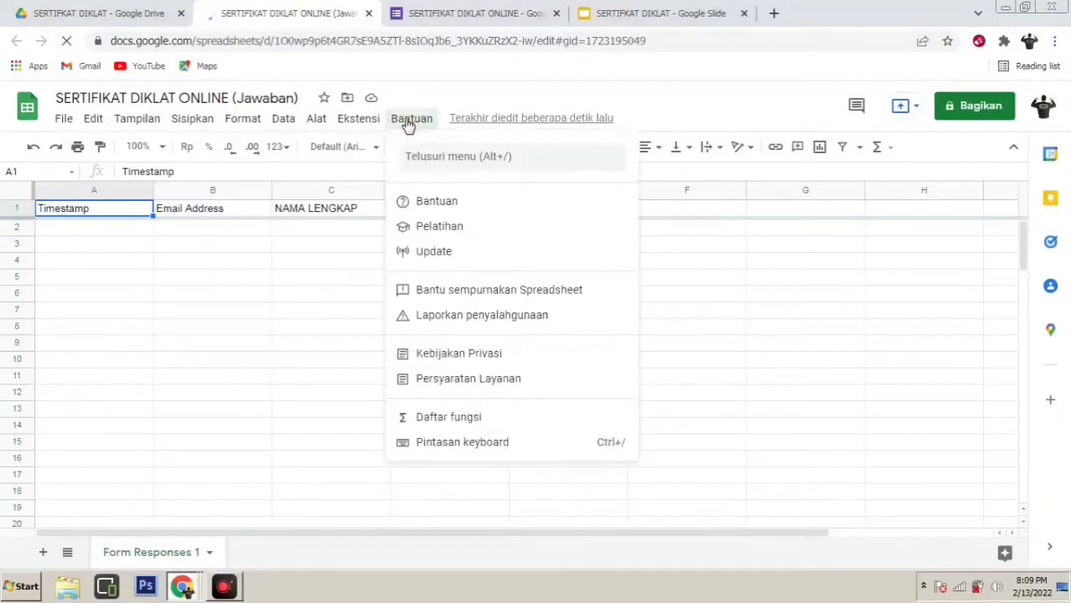
pyautogui.moveTo(374, 119)
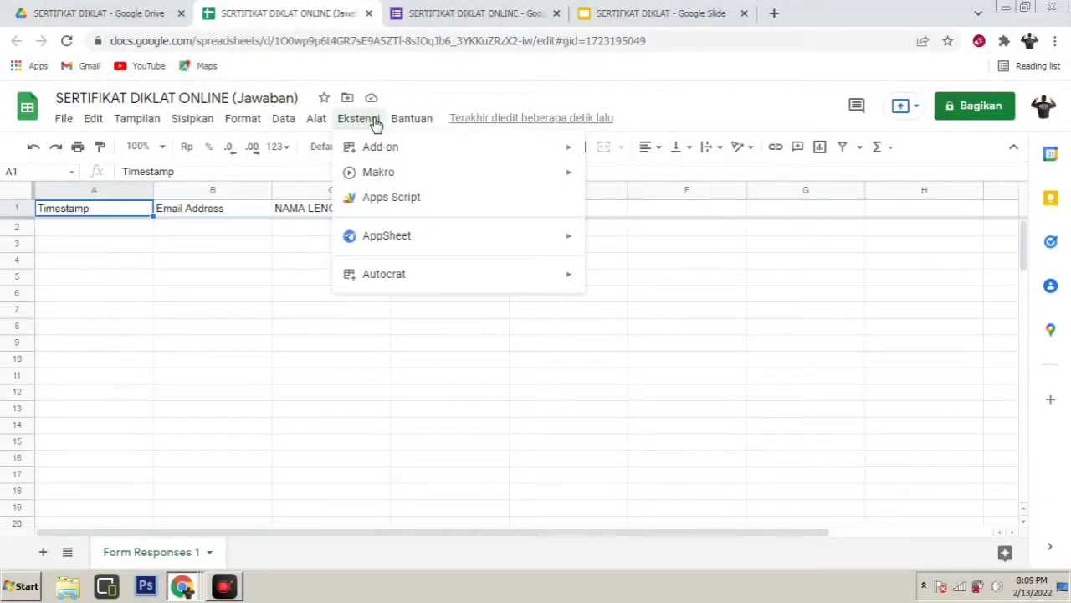
pyautogui.moveTo(393, 153)
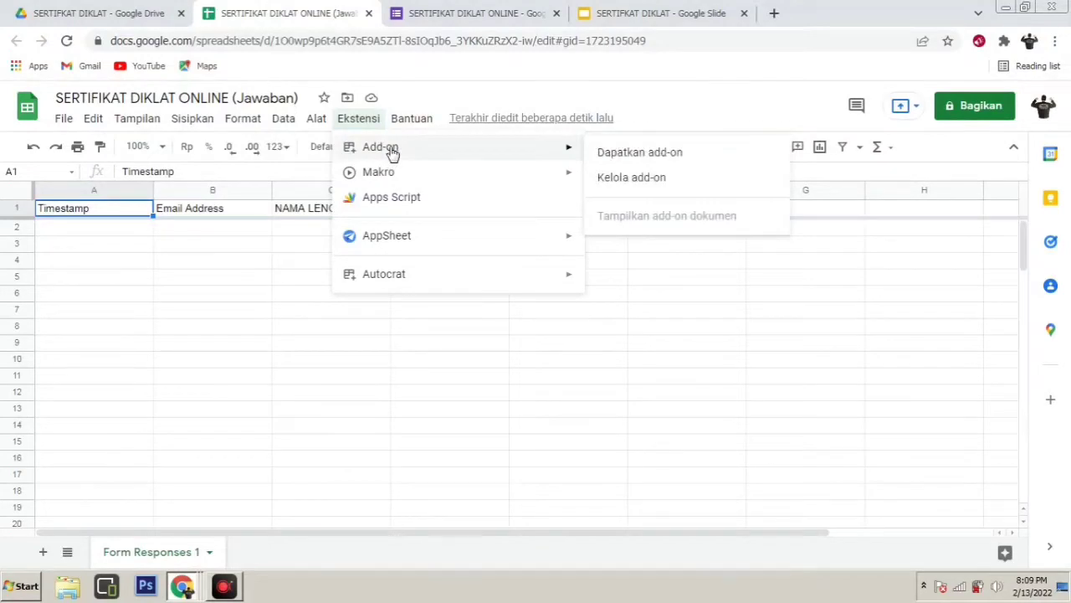
pyautogui.click(643, 157)
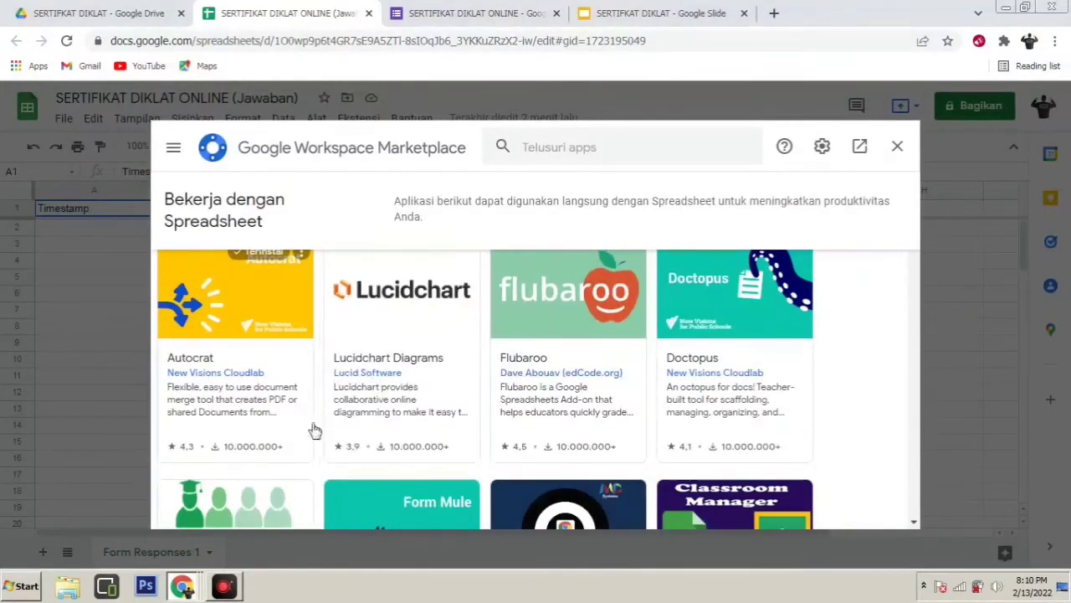
pyautogui.click(251, 312)
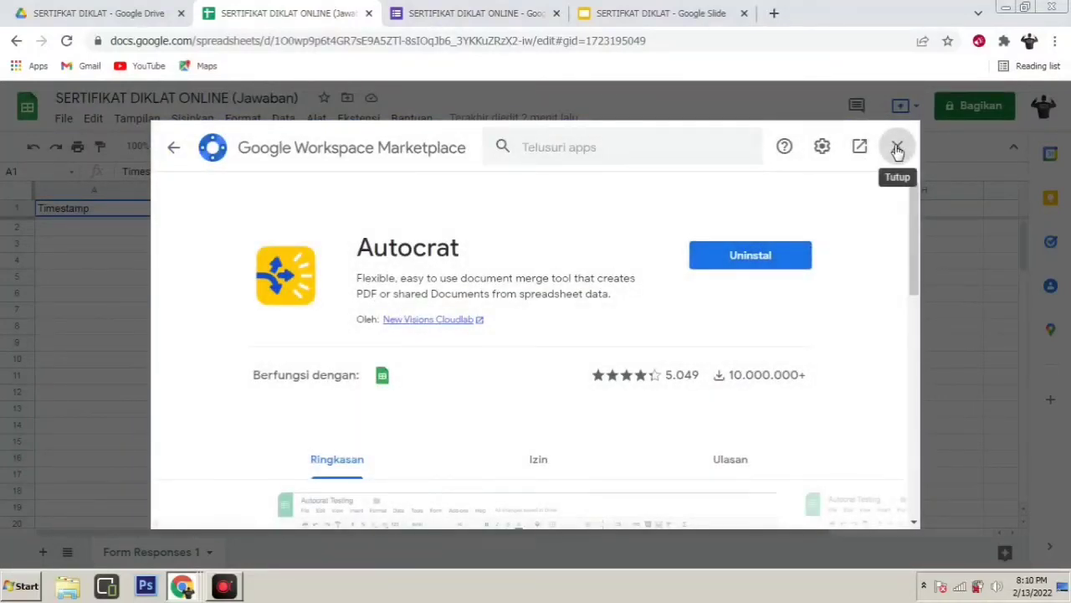
pyautogui.click(825, 332)
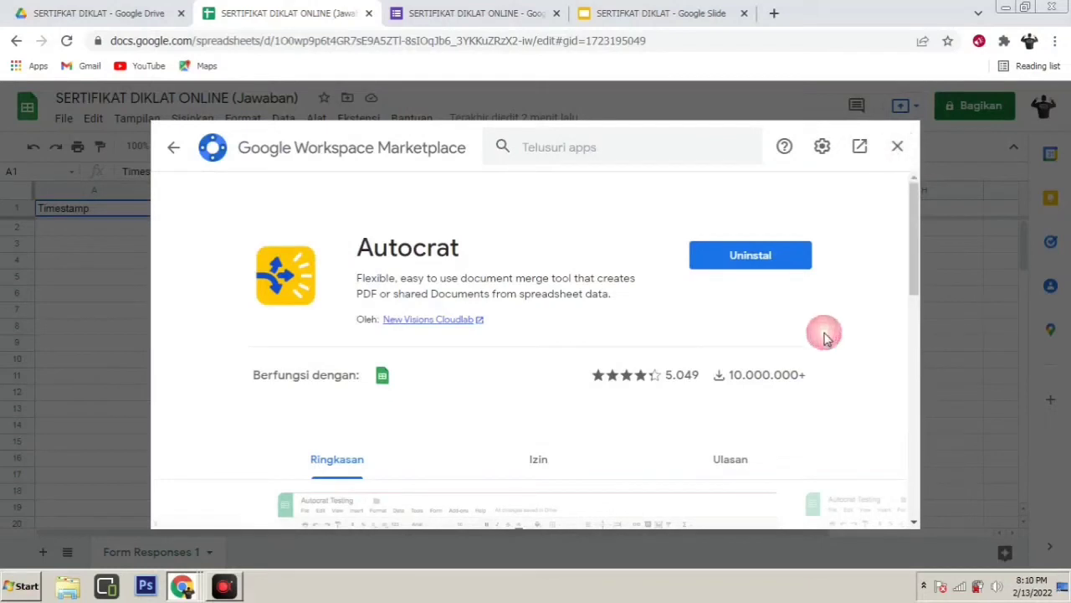
pyautogui.click(898, 148)
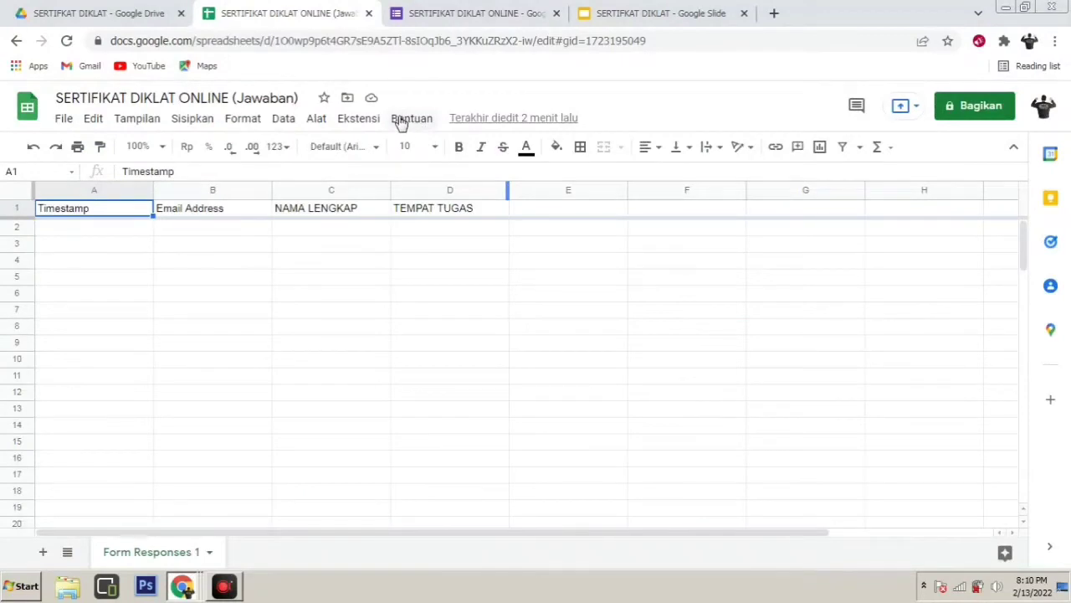
pyautogui.click(374, 119)
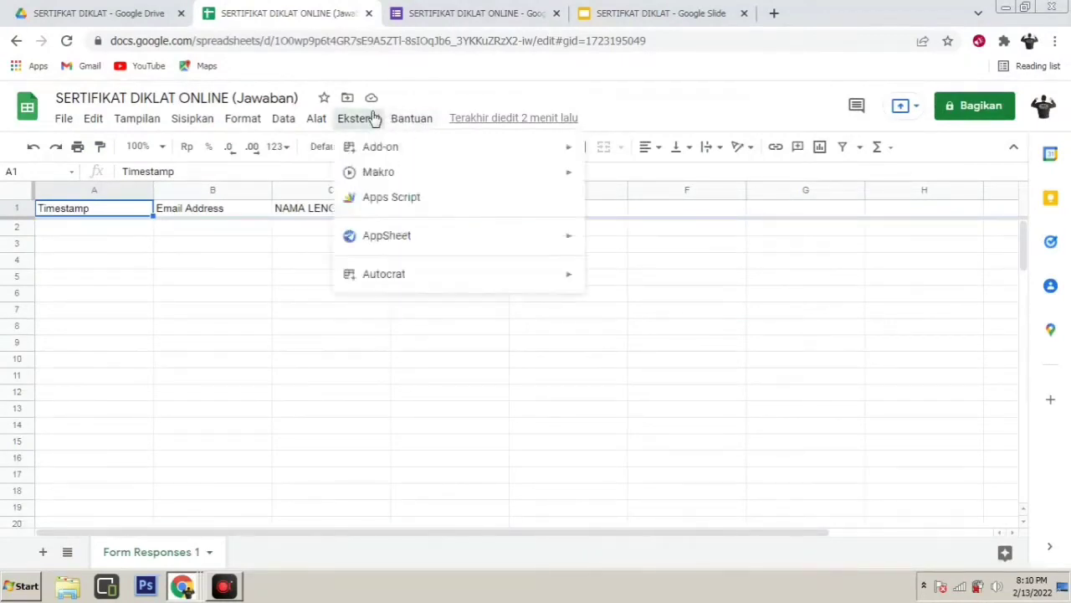
pyautogui.moveTo(418, 157)
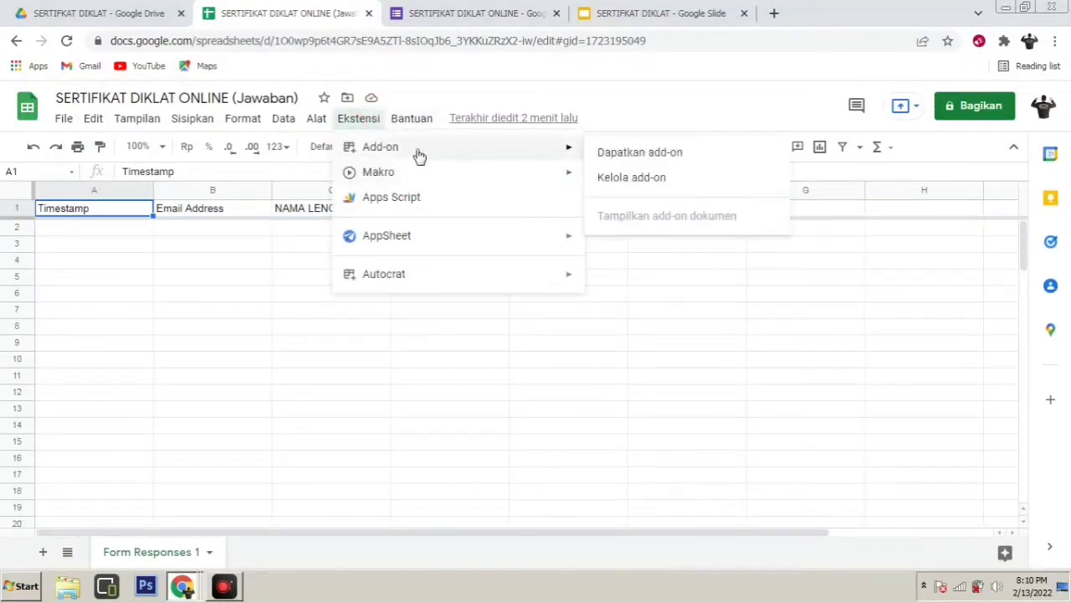
pyautogui.click(654, 184)
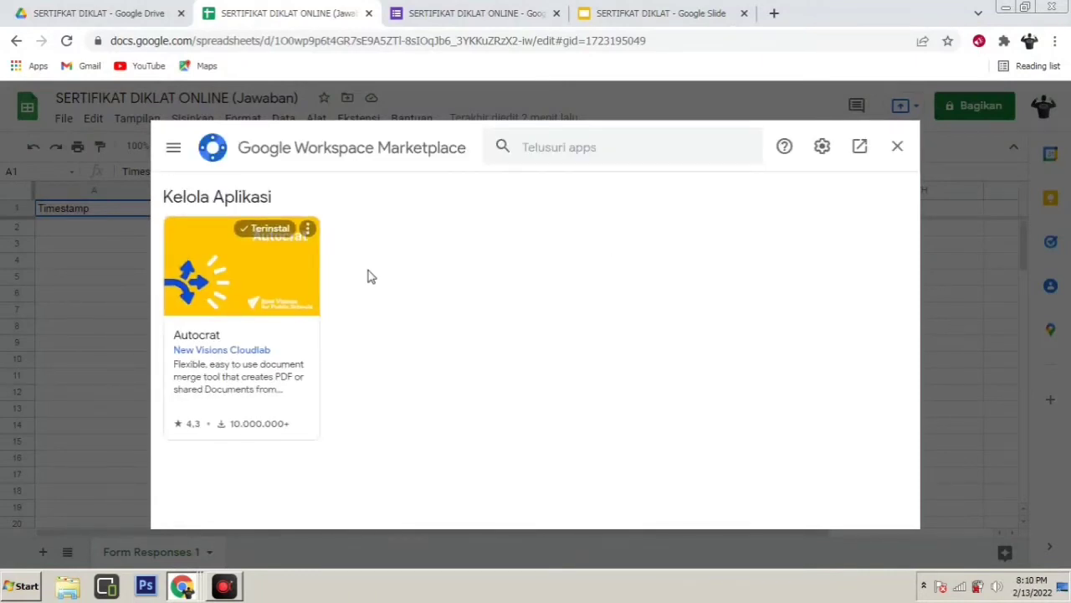
pyautogui.click(239, 256)
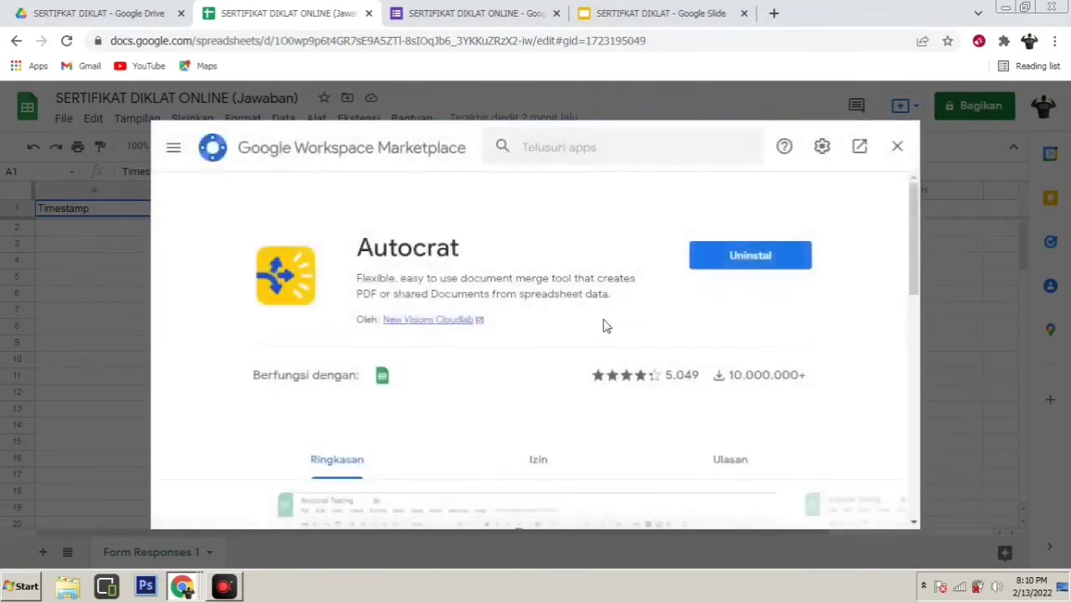
# Close the add-on marketplace and locate Autocrat's Launch option under Ekstensi
pyautogui.click(896, 151)
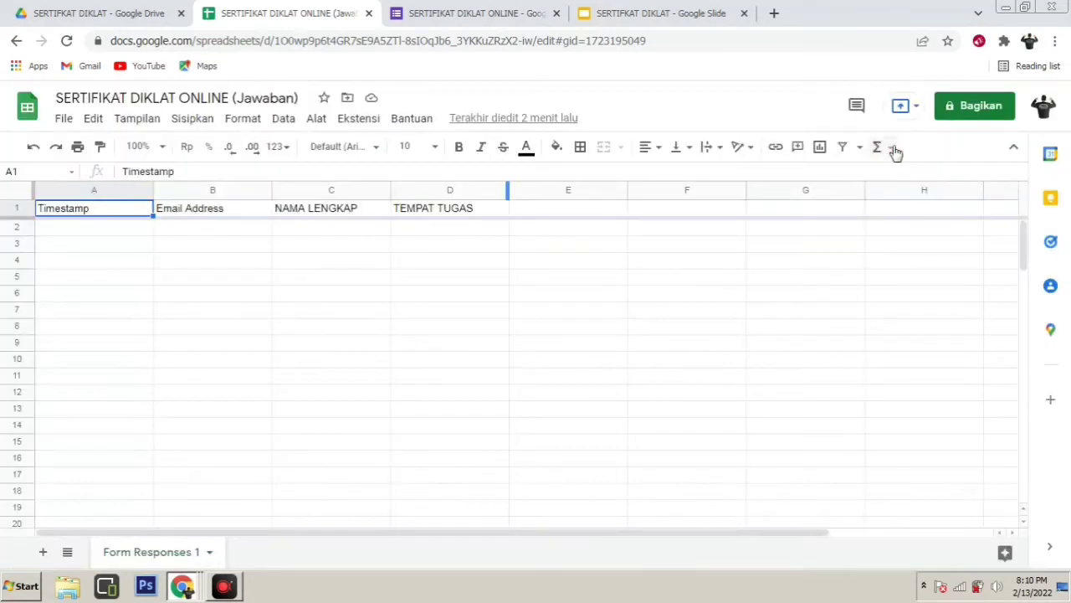
pyautogui.click(316, 120)
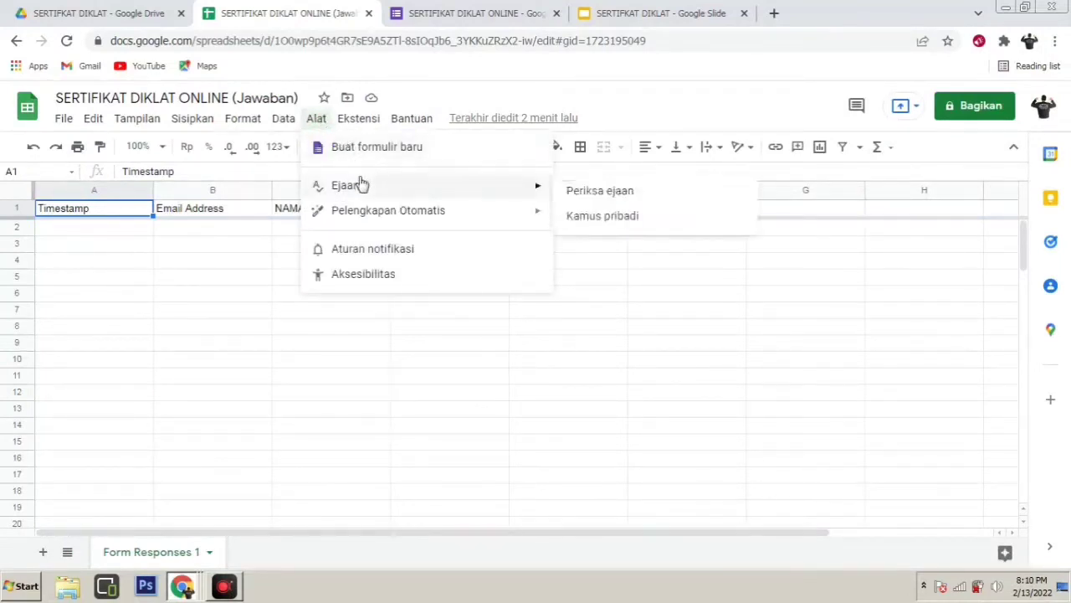
pyautogui.moveTo(352, 125)
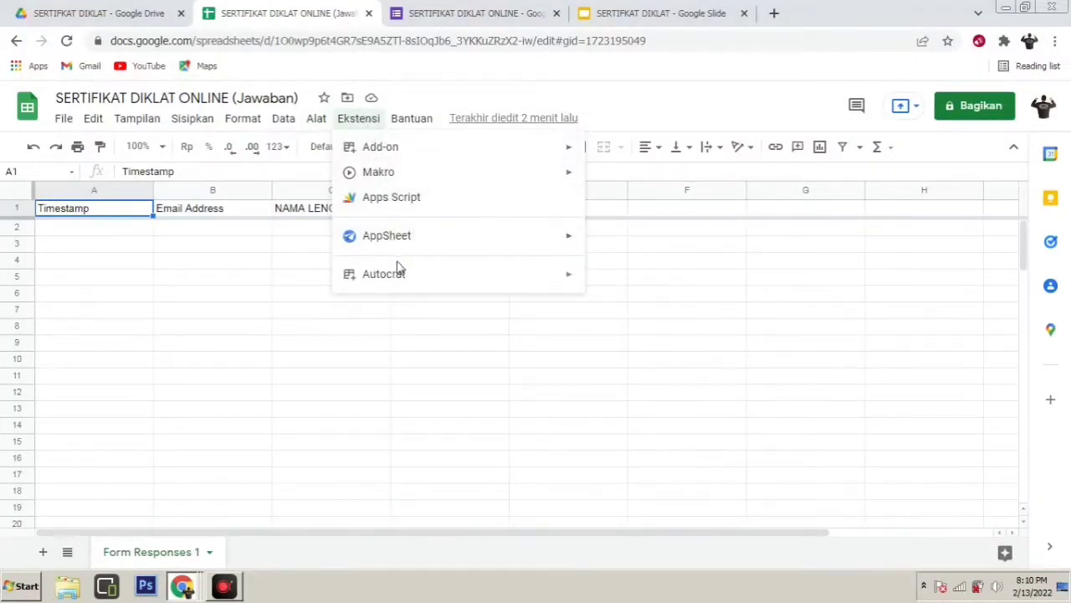
pyautogui.moveTo(412, 245)
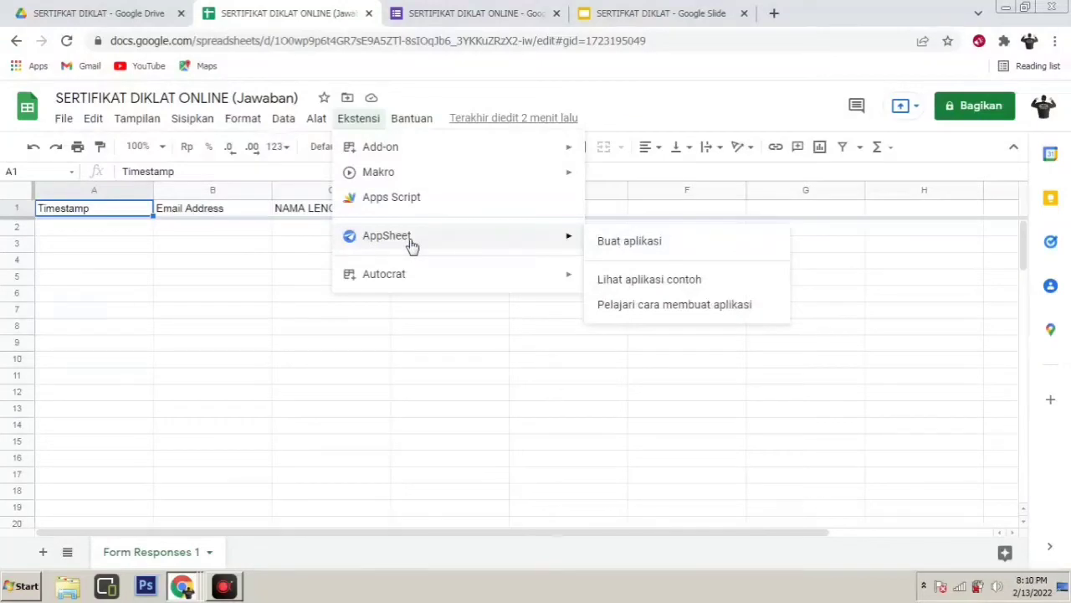
pyautogui.moveTo(402, 280)
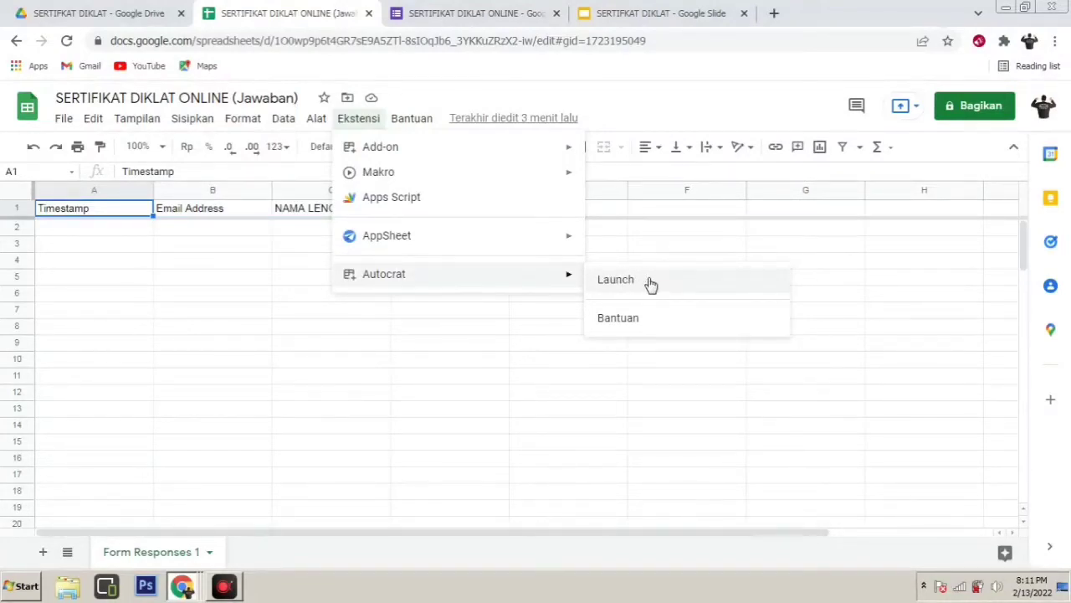
pyautogui.moveTo(416, 148)
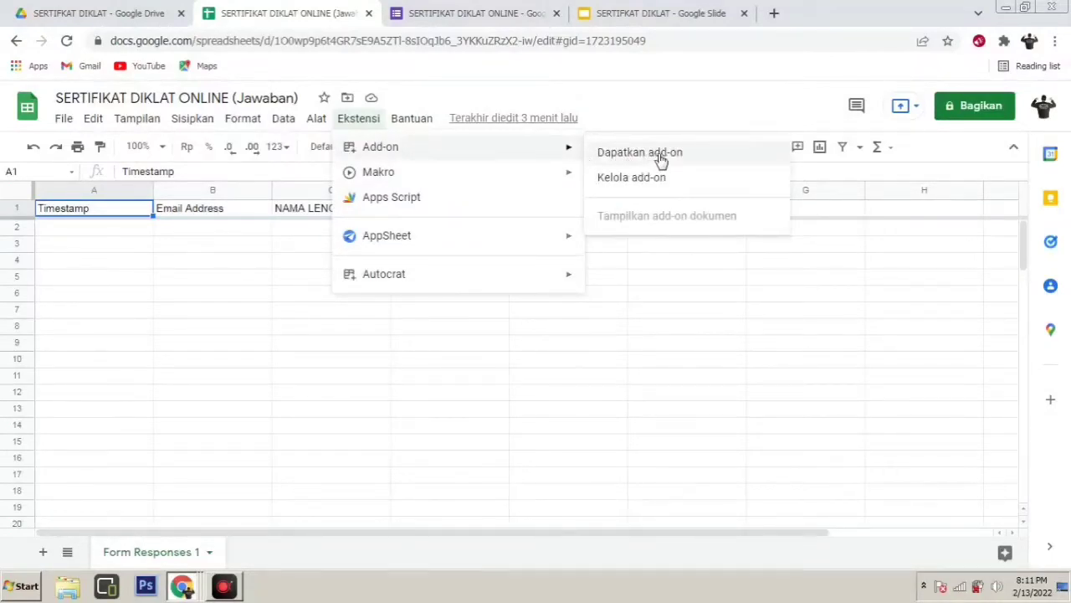
pyautogui.moveTo(438, 277)
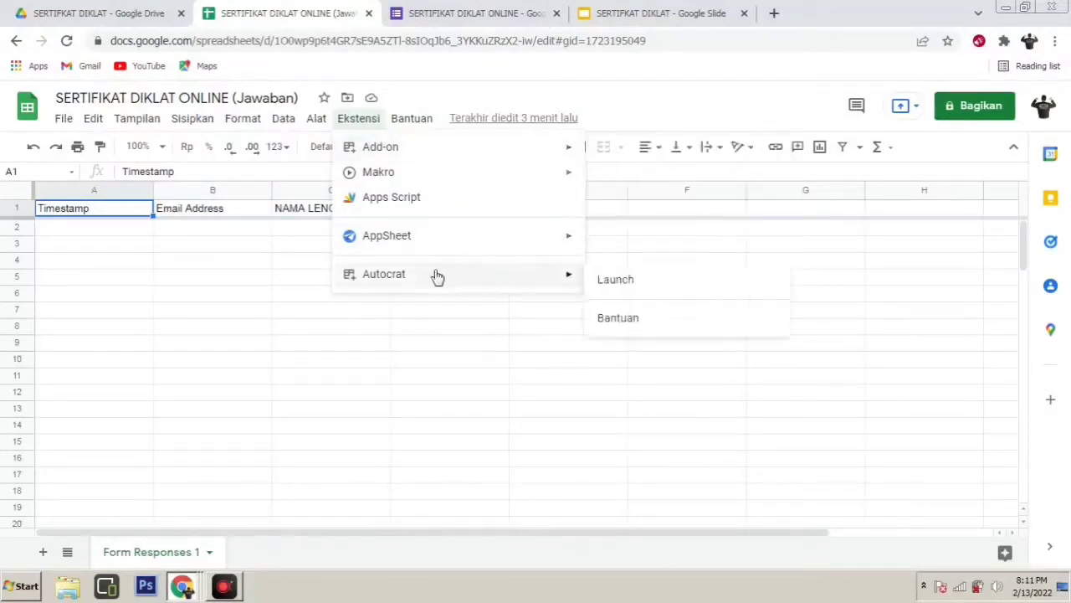
# Launch Autocrat and create a new merge job named 'SERTIFIKAT DIKLAT'
pyautogui.click(634, 283)
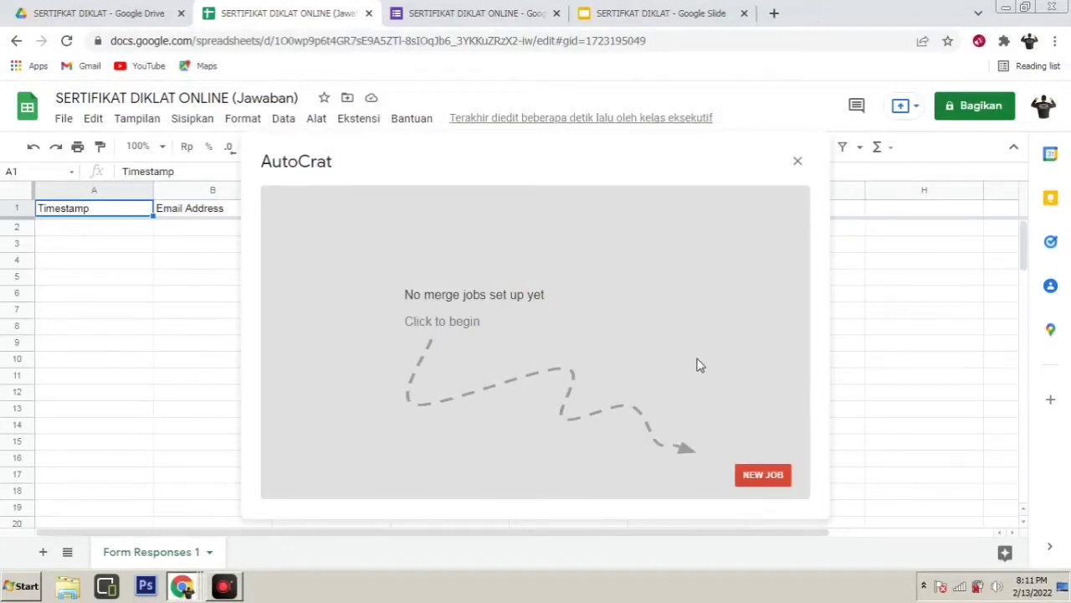
pyautogui.click(762, 479)
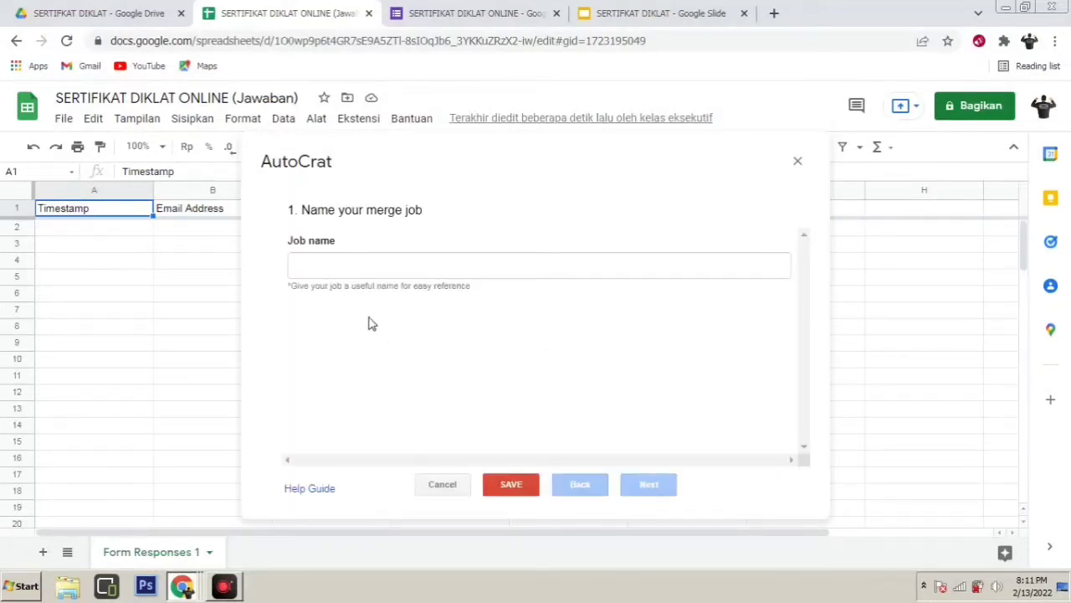
pyautogui.click(331, 266)
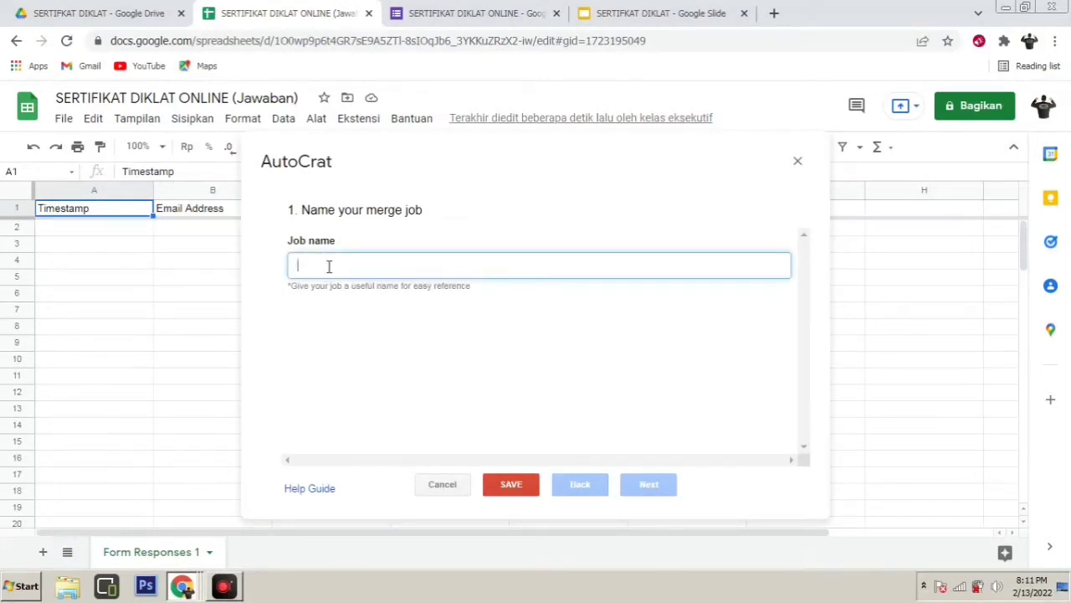
pyautogui.write('SERTIFIKA')
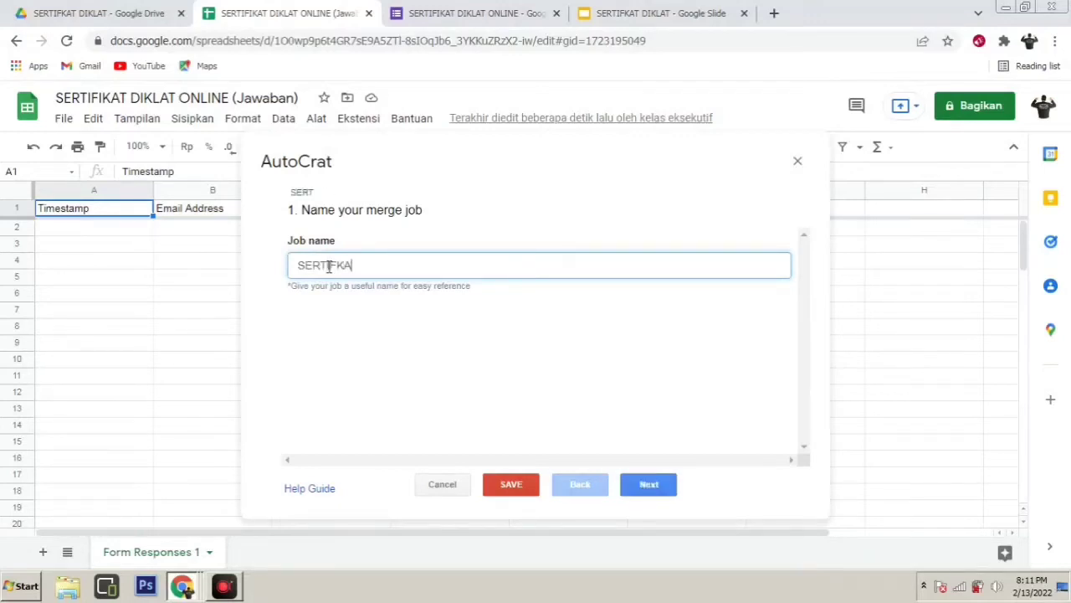
pyautogui.write('T DIKLAT')
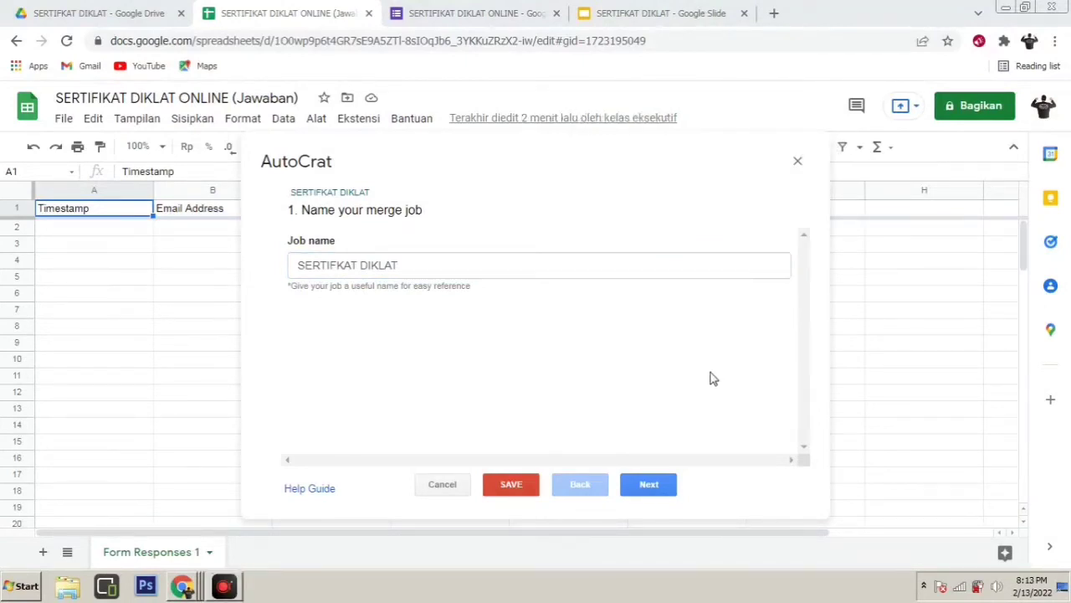
pyautogui.click(411, 264)
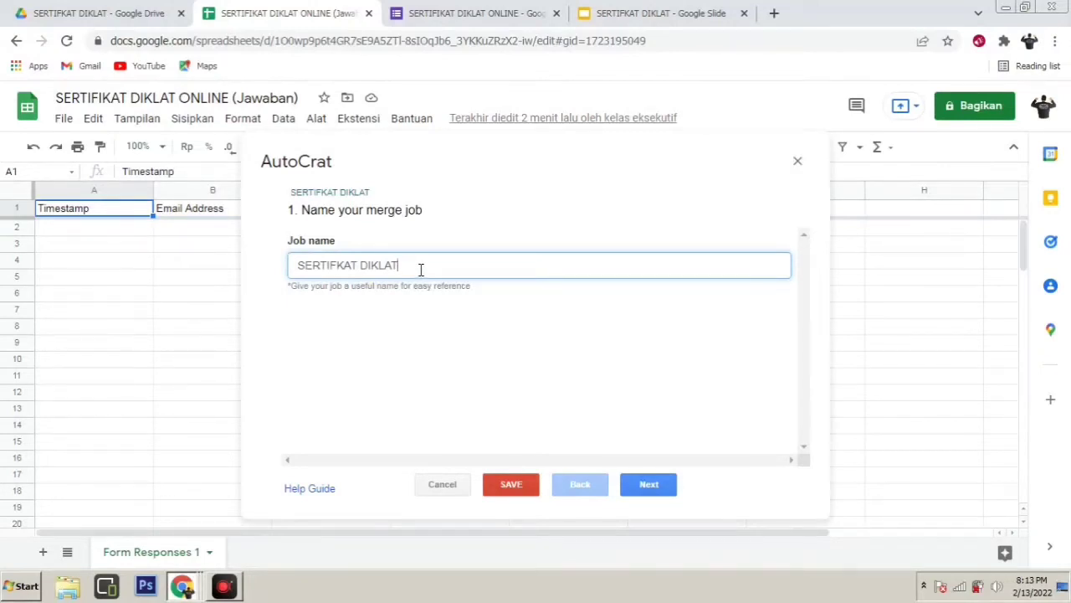
# Select the SERTIFIKAT DIKLAT Google Slides file from Drive as the job's template
pyautogui.click(655, 487)
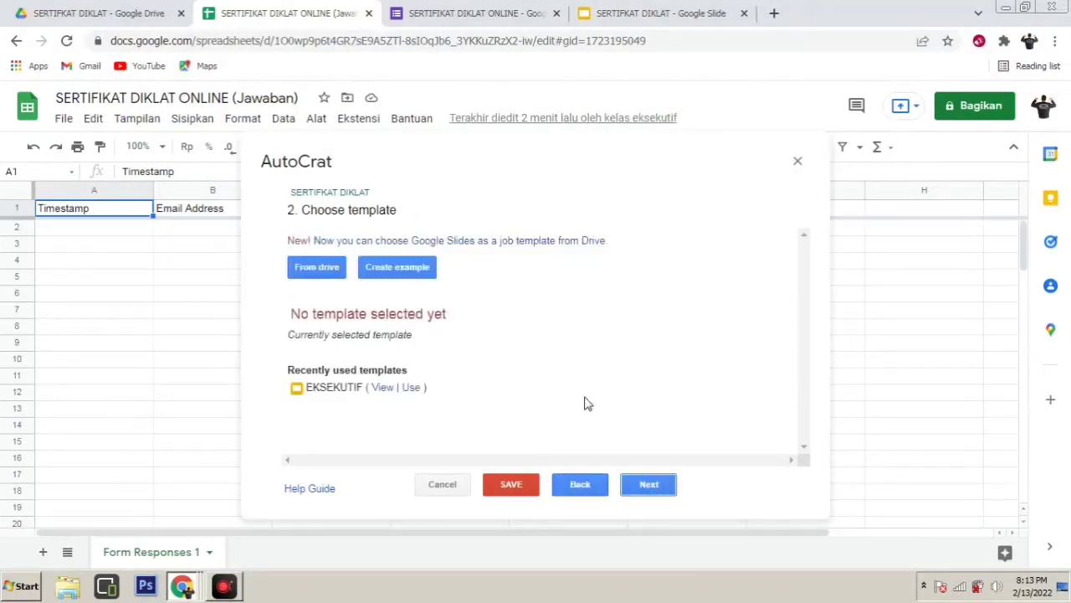
pyautogui.click(331, 275)
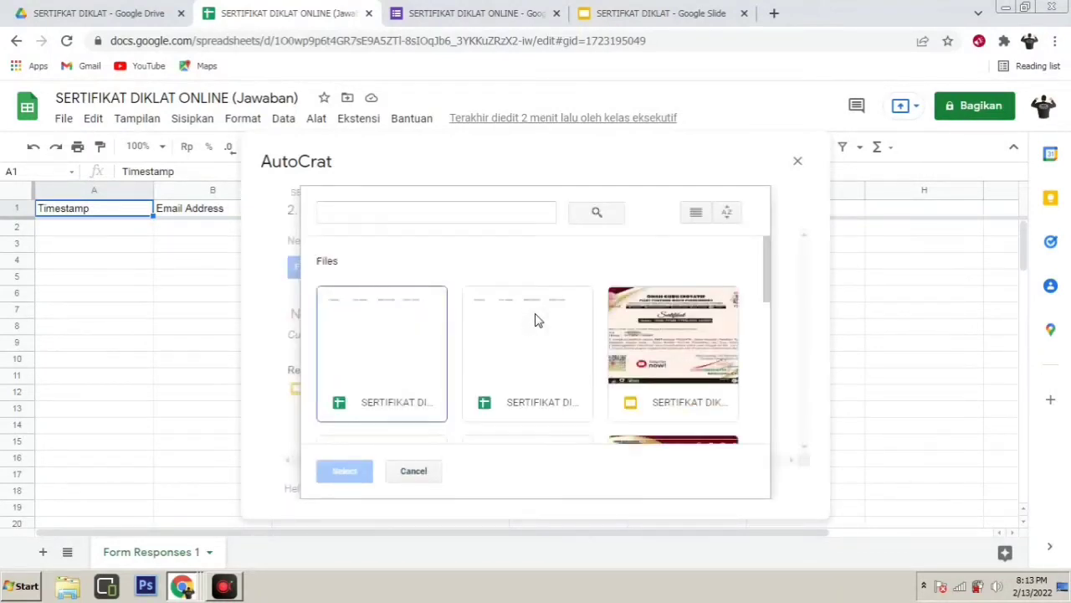
pyautogui.click(664, 329)
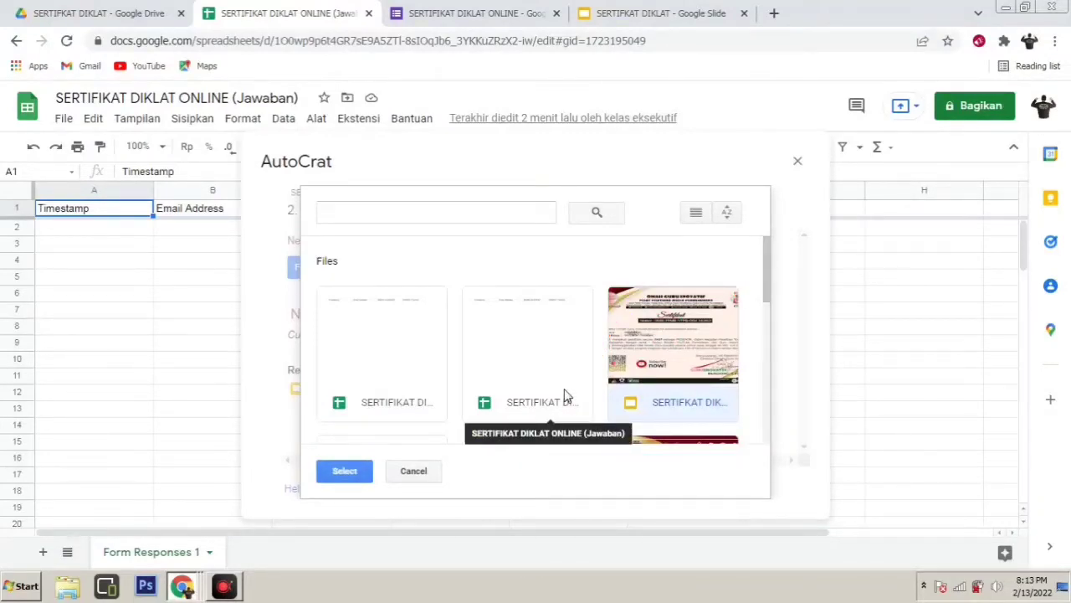
pyautogui.click(346, 471)
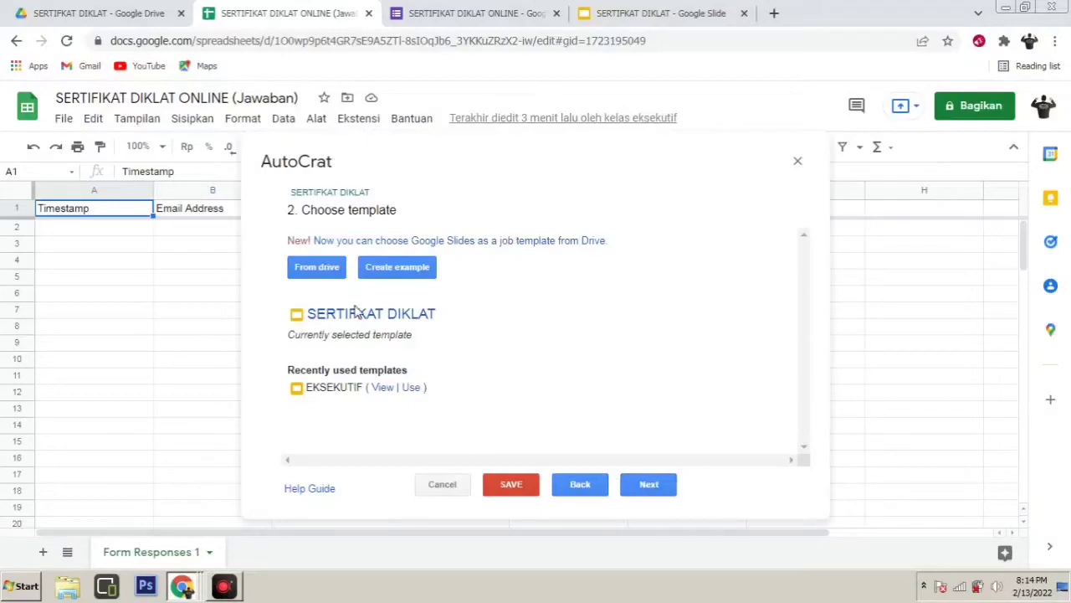
# Map the <<NAMA>> tag to the NAMA LENGKAP column and <<TEMPAT TUGAS>> to the TEMPAT TUGAS column
pyautogui.click(648, 486)
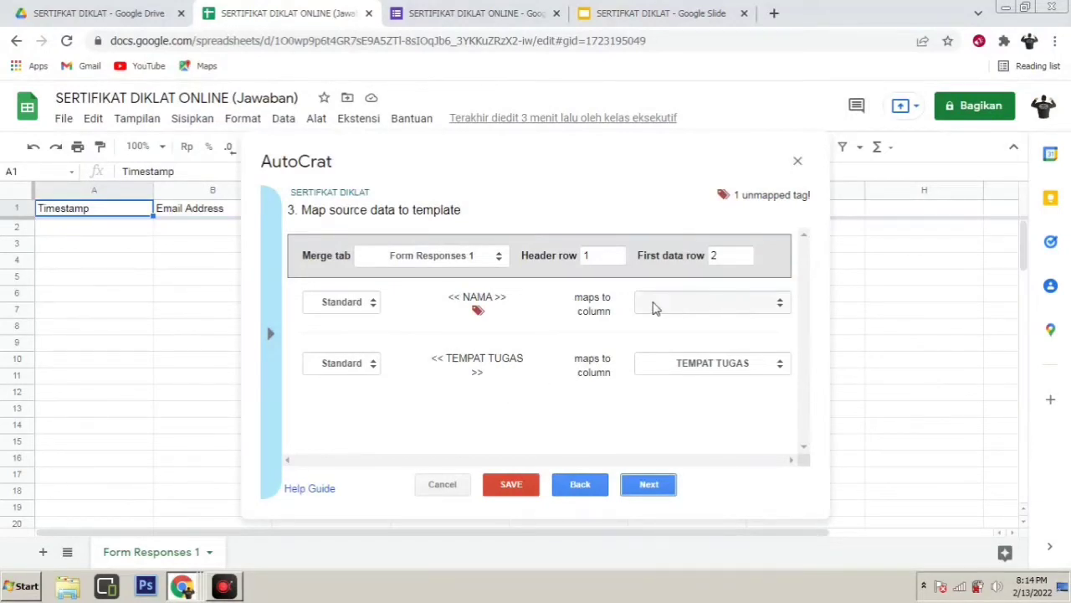
pyautogui.click(745, 306)
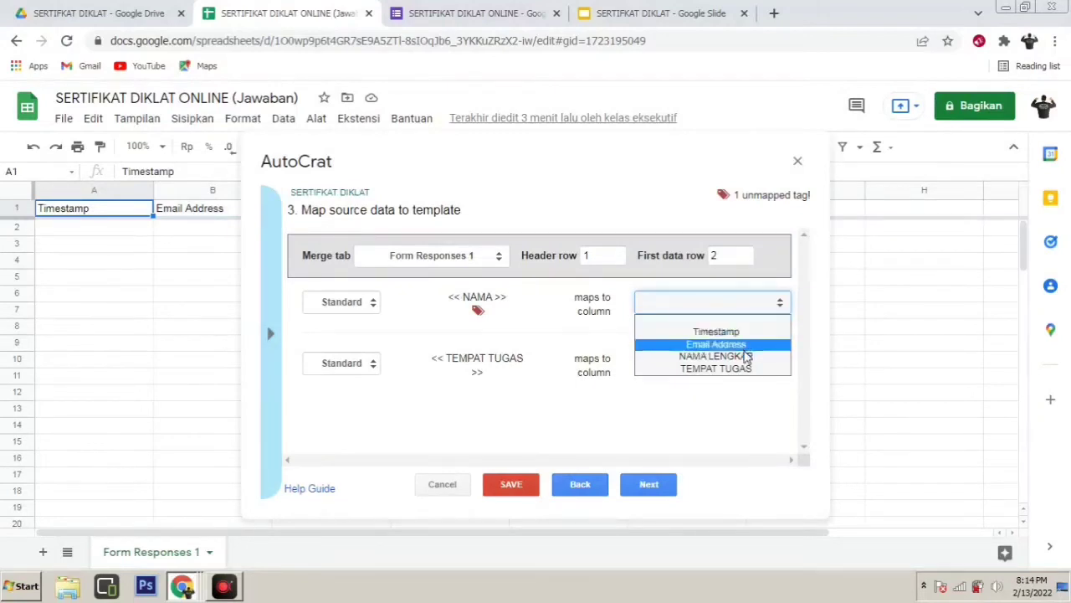
pyautogui.click(747, 356)
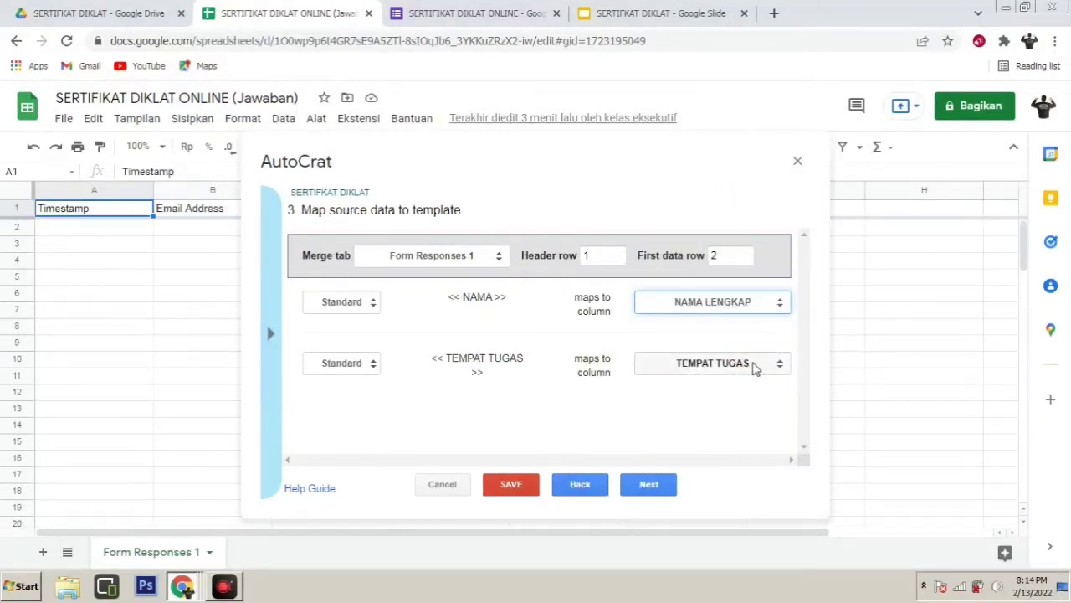
pyautogui.click(726, 369)
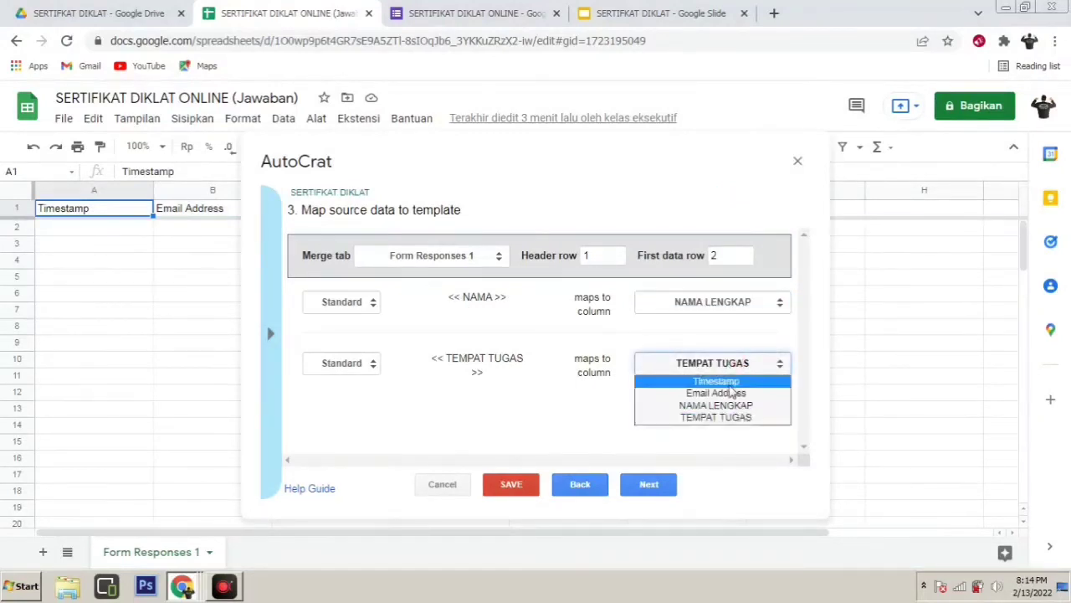
pyautogui.click(725, 415)
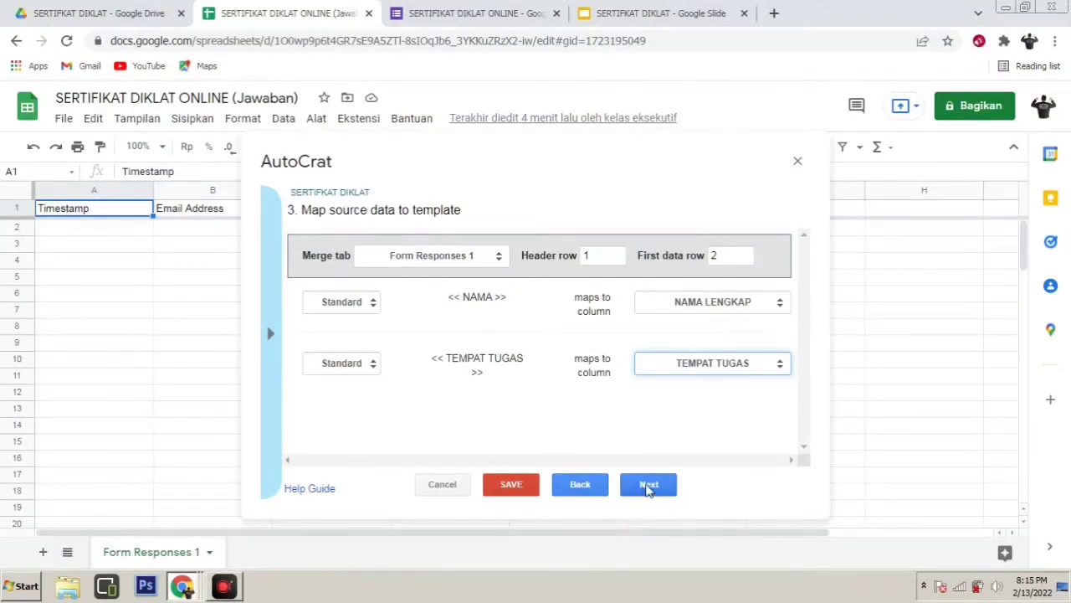
# Enter SERTIFIKAT as the output file name and display the available merge tags
pyautogui.click(648, 486)
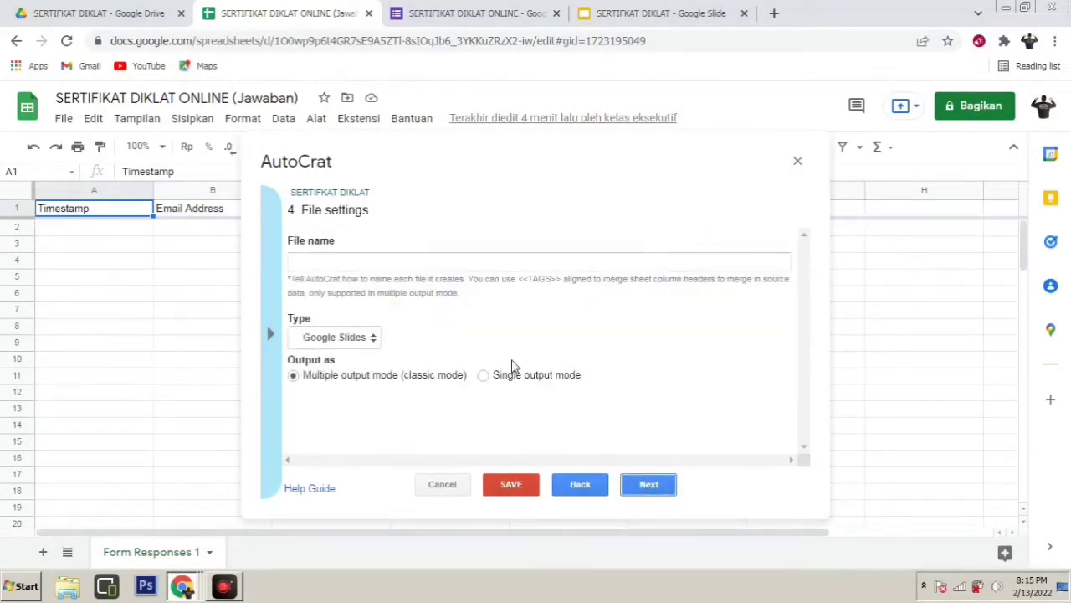
pyautogui.click(346, 262)
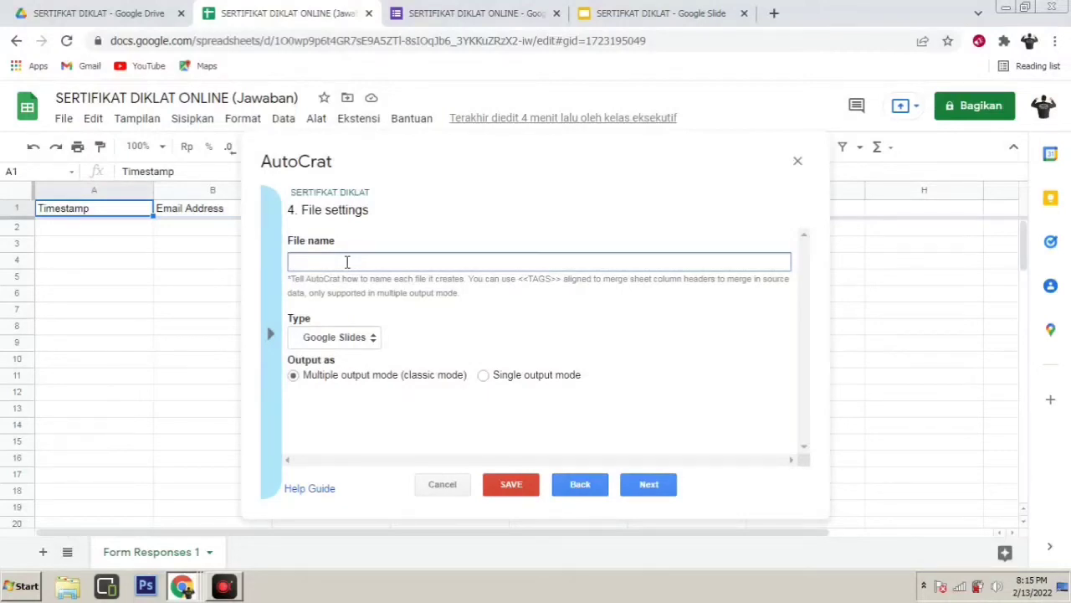
pyautogui.write('SERTIFIKAT')
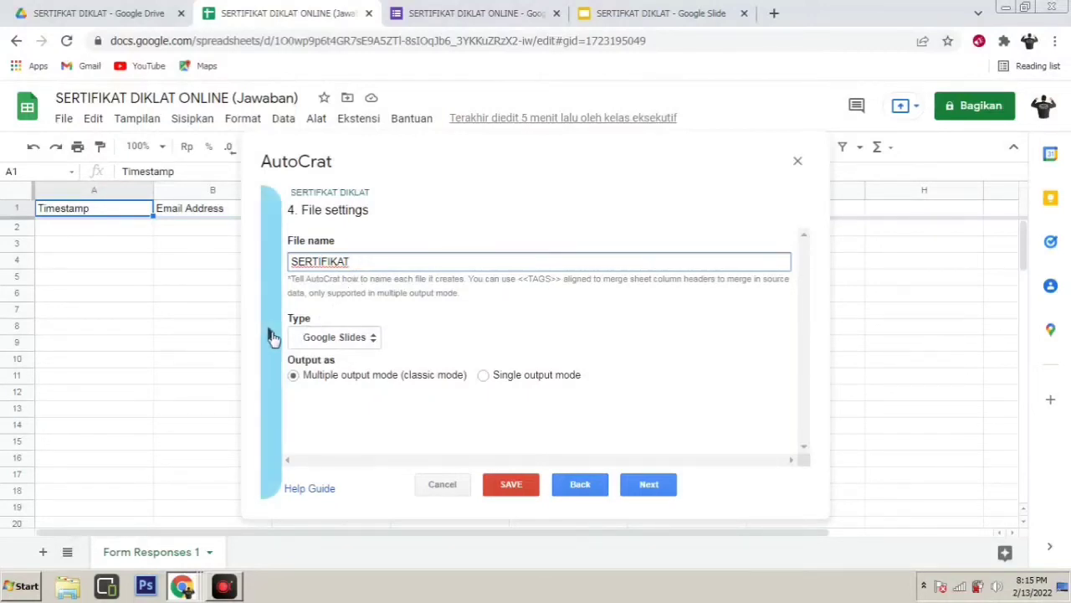
pyautogui.click(273, 337)
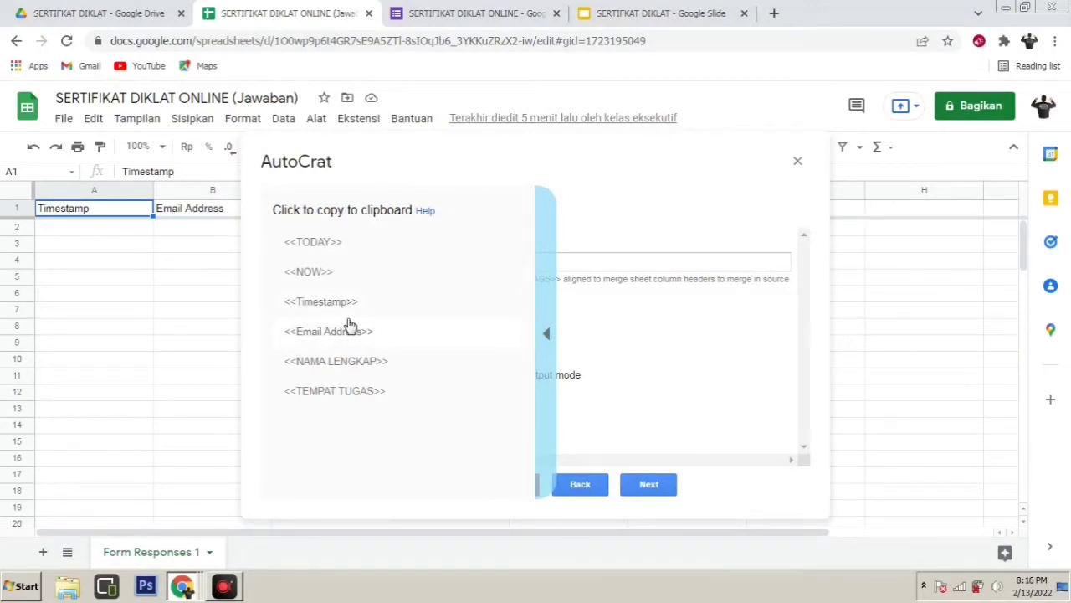
# Copy the <<NAMA LENGKAP>> tag and place the caret after SERTIFIKAT in the file name
pyautogui.click(364, 367)
pyautogui.click(373, 260)
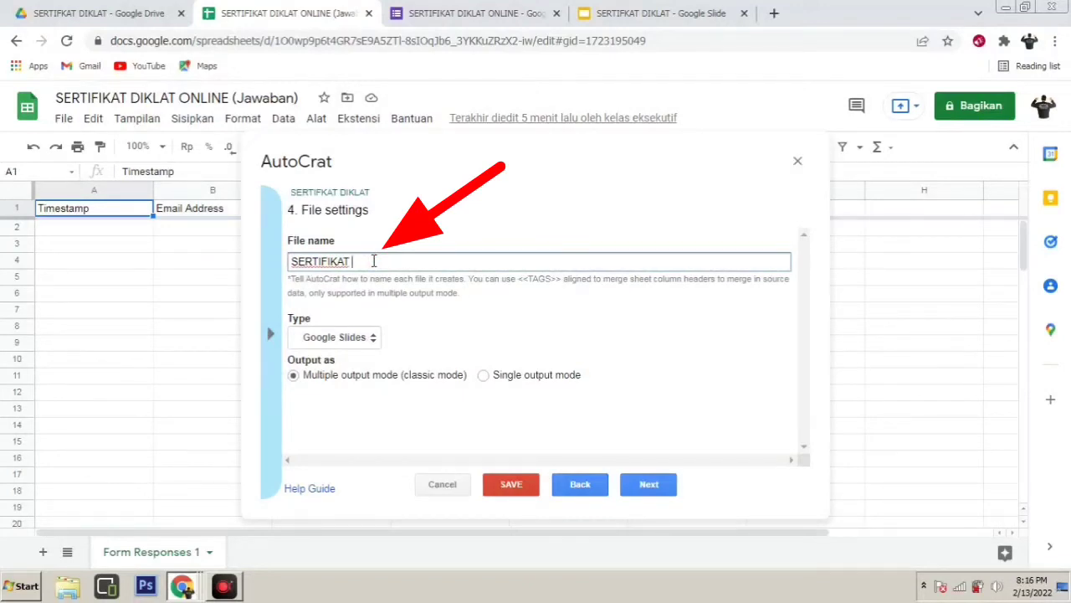
# Make the file name 'SERTIFIKAT <<NAMA LENGKAP>>' and set the output type to PDF
pyautogui.write('<<NAMA LENGKAP>>')
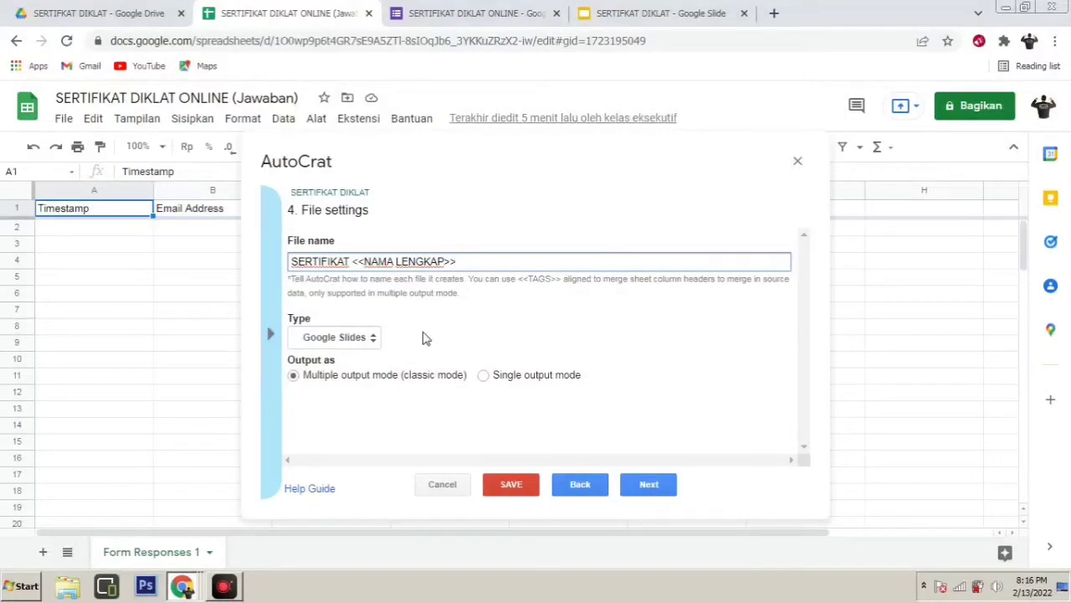
pyautogui.click(358, 338)
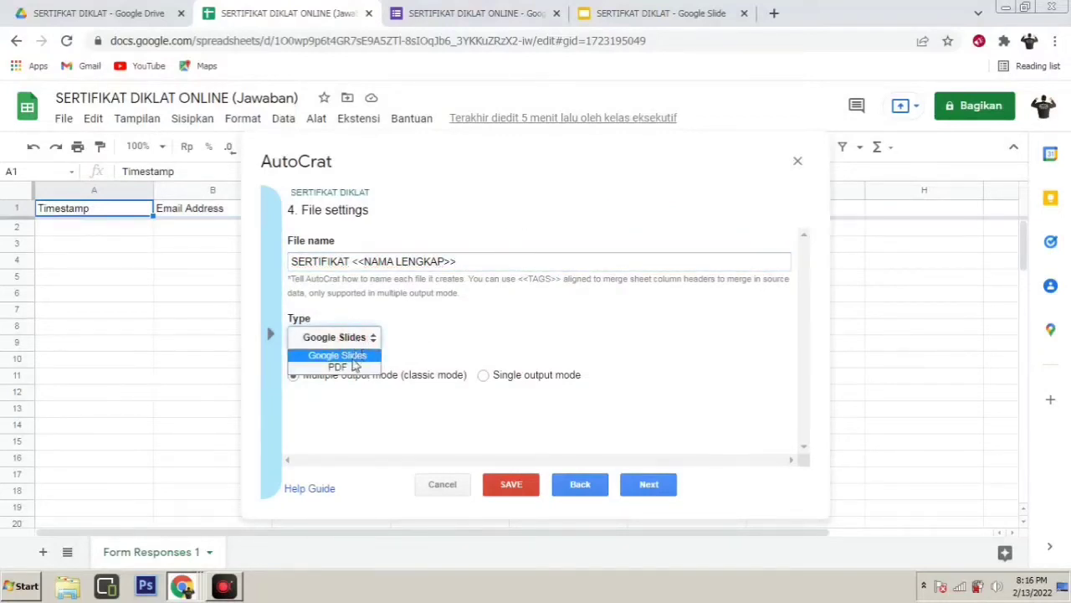
pyautogui.click(348, 369)
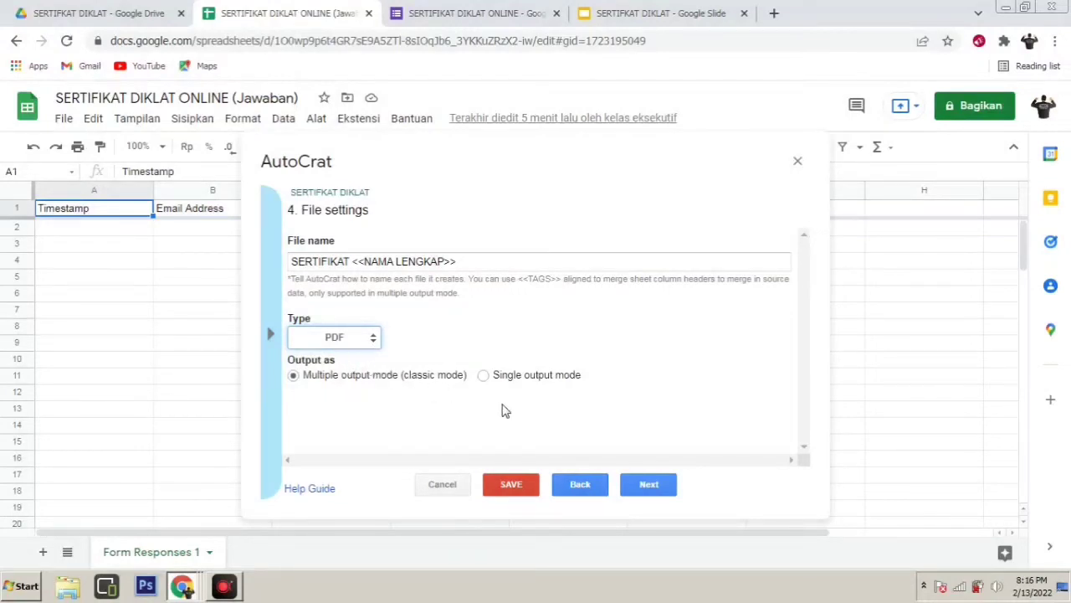
# Delete SERTIFIKAT DIKLAT from the job's destination folders and confirm the removal
pyautogui.click(649, 485)
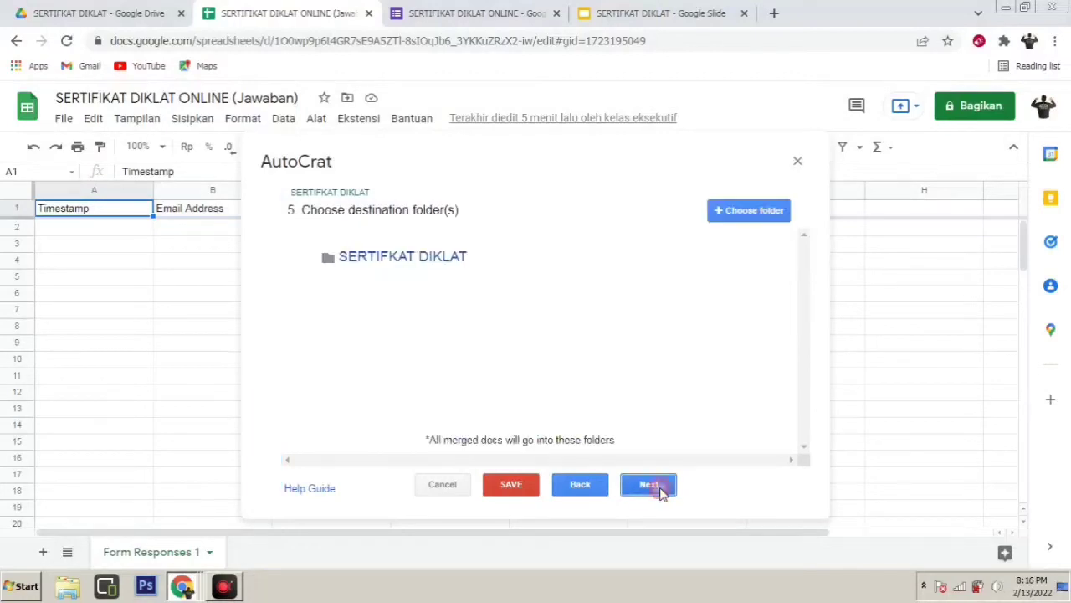
pyautogui.moveTo(574, 256)
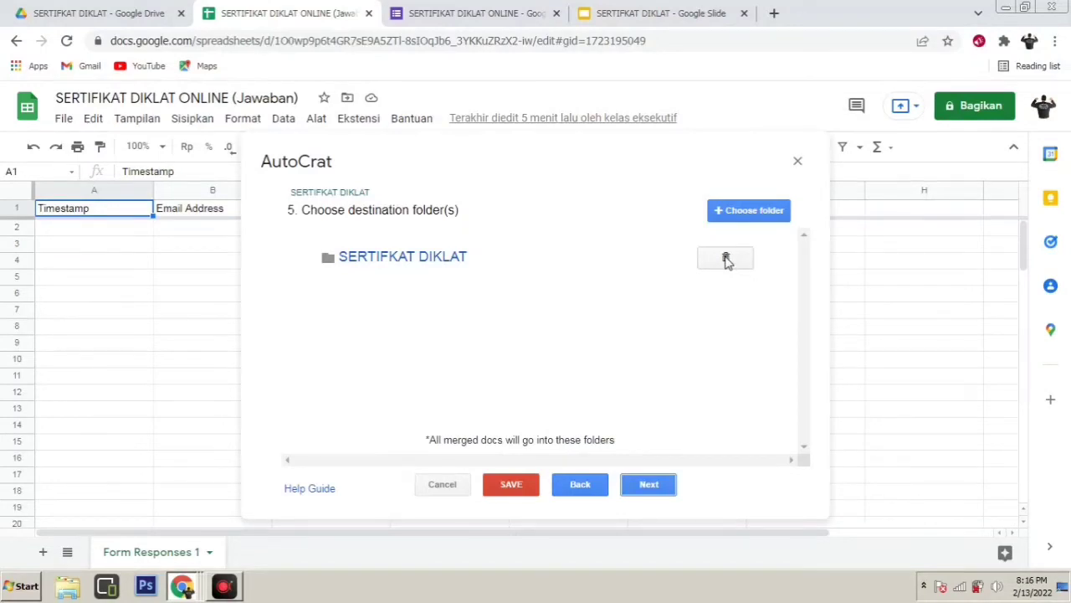
pyautogui.click(725, 258)
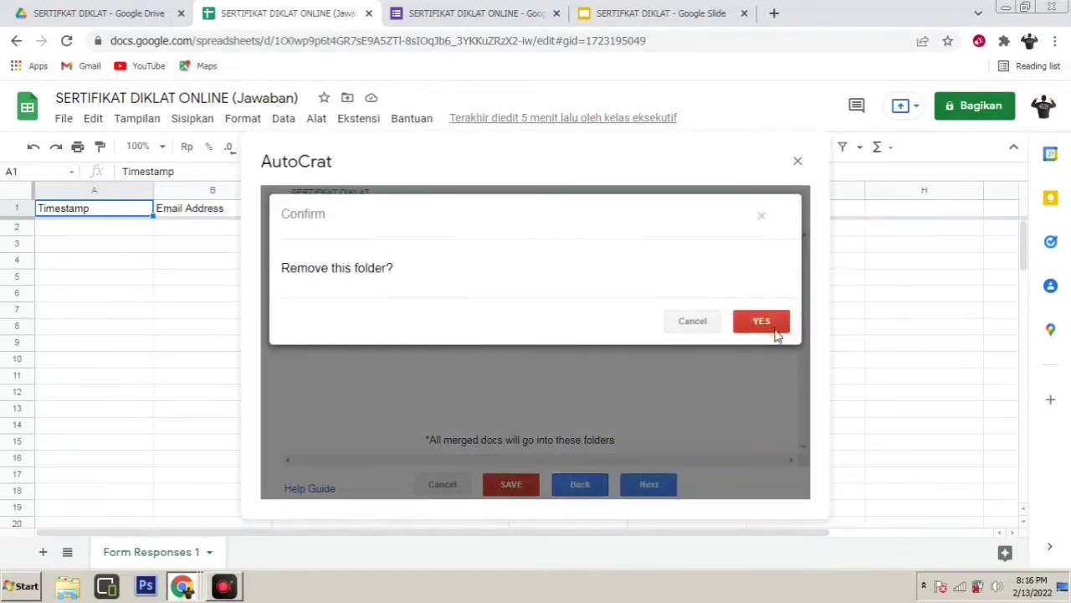
pyautogui.click(776, 333)
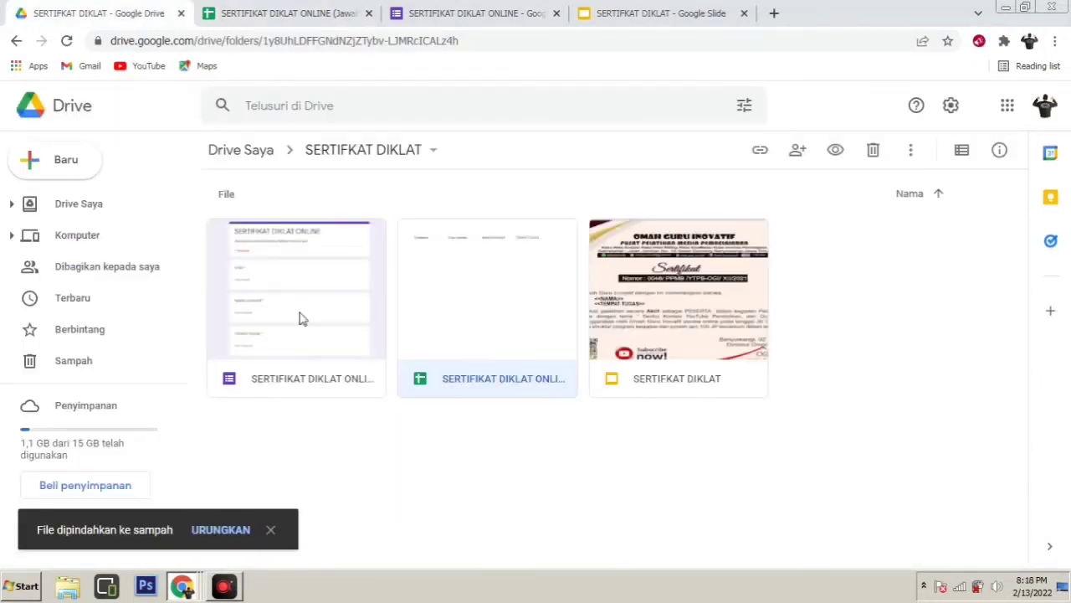
# Create a new folder named SERTIFIKAT PDF inside the SERTIFIKAT DIKLAT Drive folder
pyautogui.click(421, 476)
pyautogui.rightClick(422, 475)
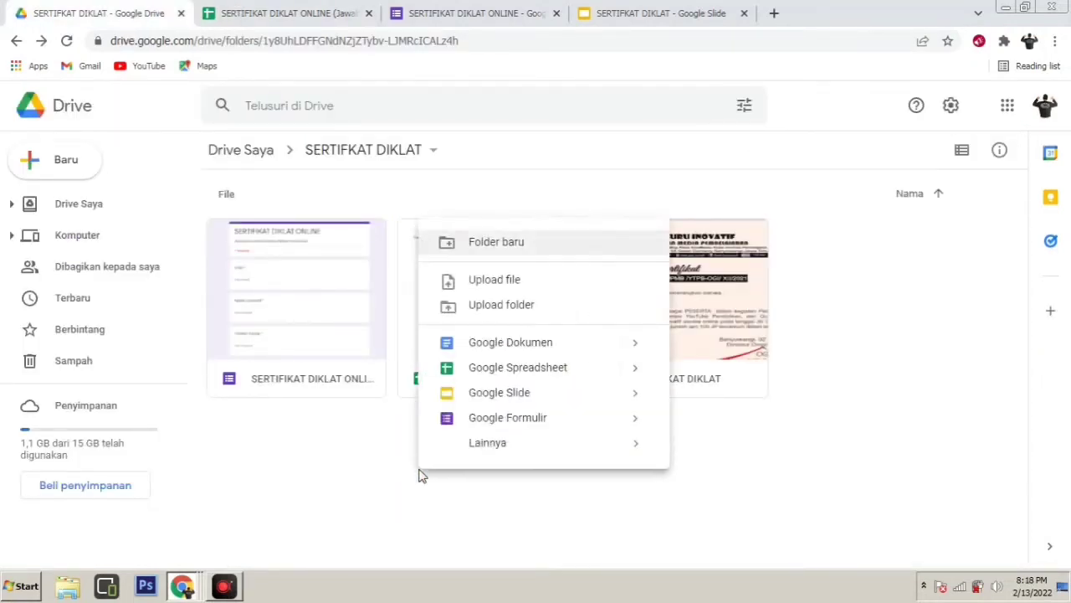
pyautogui.click(533, 250)
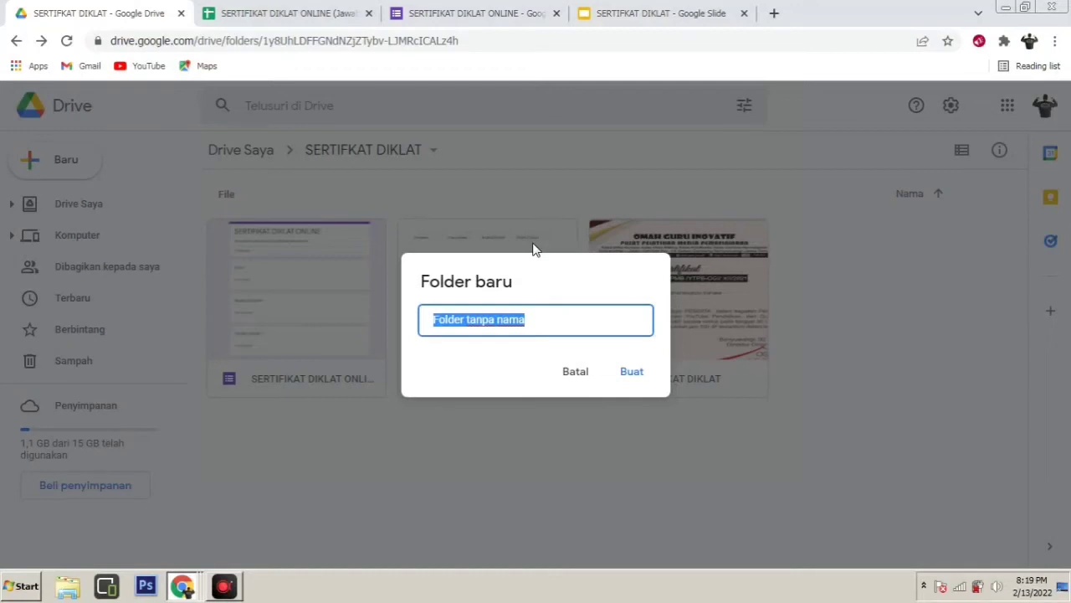
pyautogui.write('S')
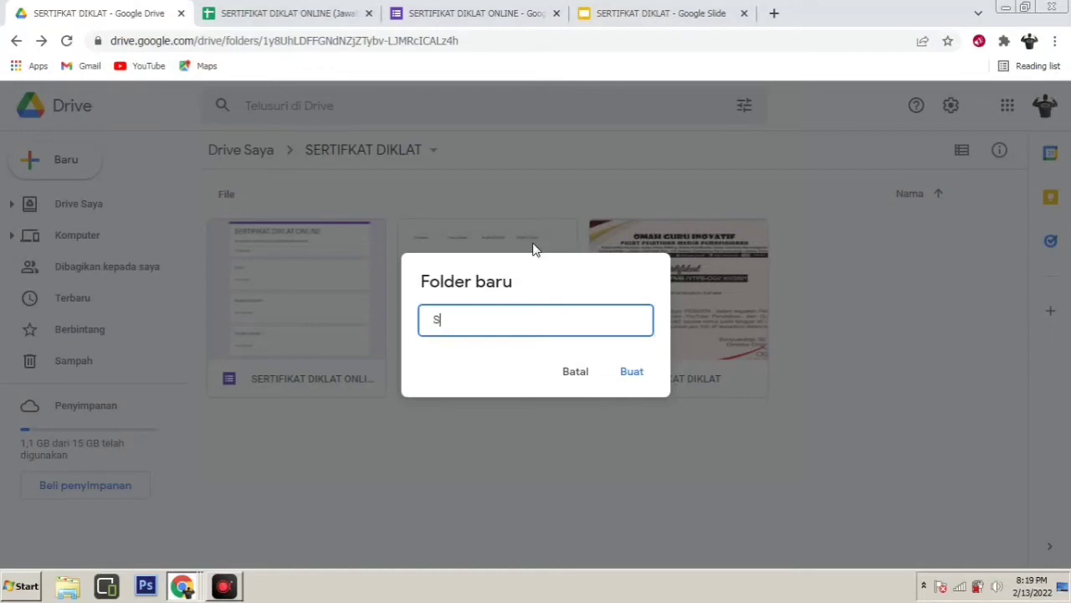
pyautogui.write('ERTIFIKAT PDF')
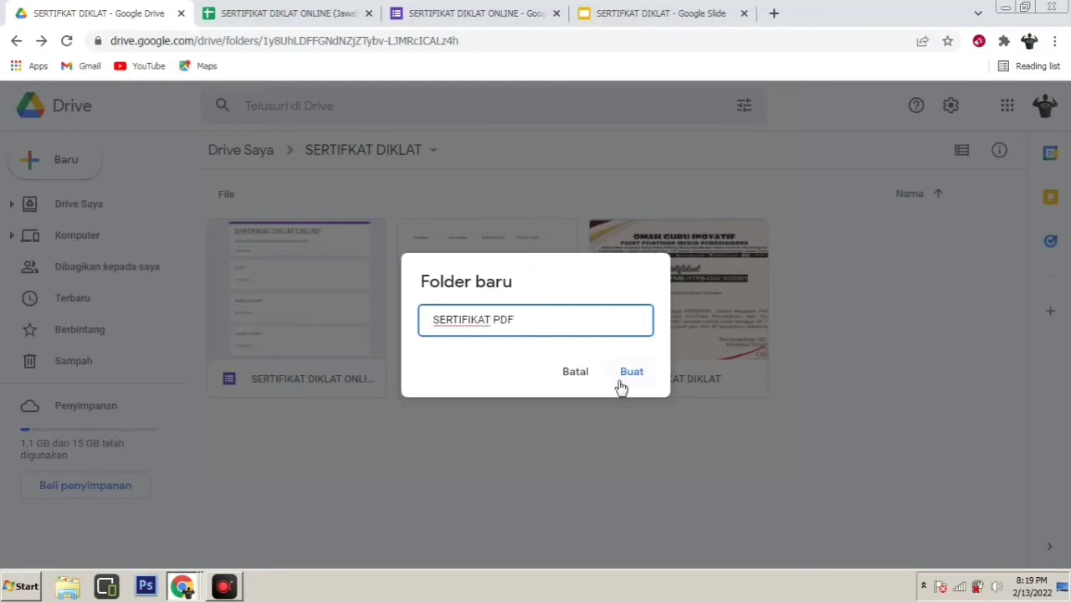
pyautogui.click(628, 374)
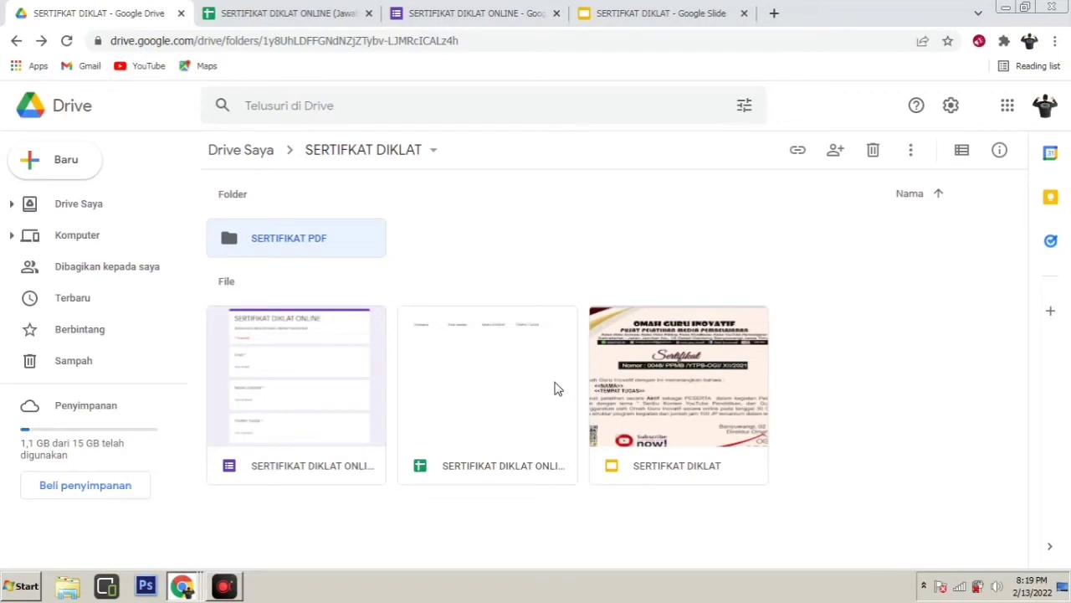
# Select the SERTIFIKAT PDF Drive folder as AutoCrat's destination and advance to the next step
pyautogui.click(450, 14)
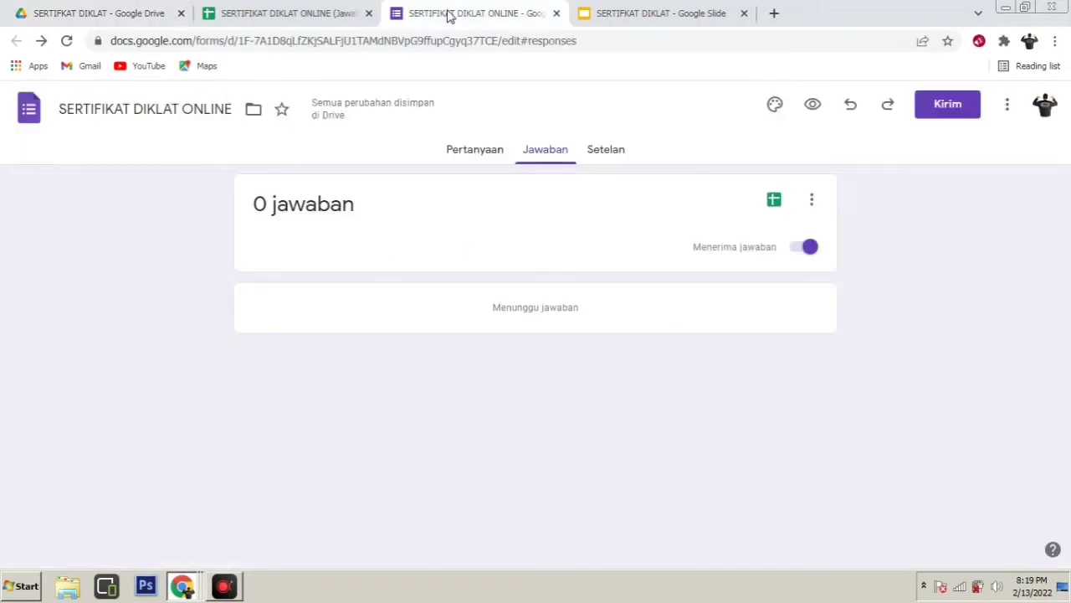
pyautogui.click(298, 15)
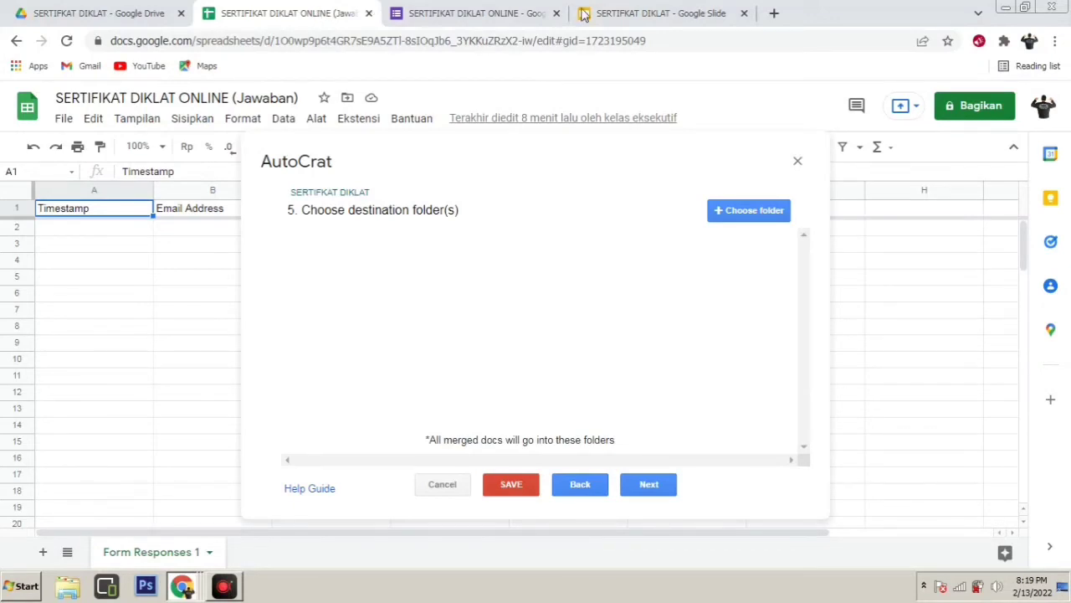
pyautogui.click(749, 213)
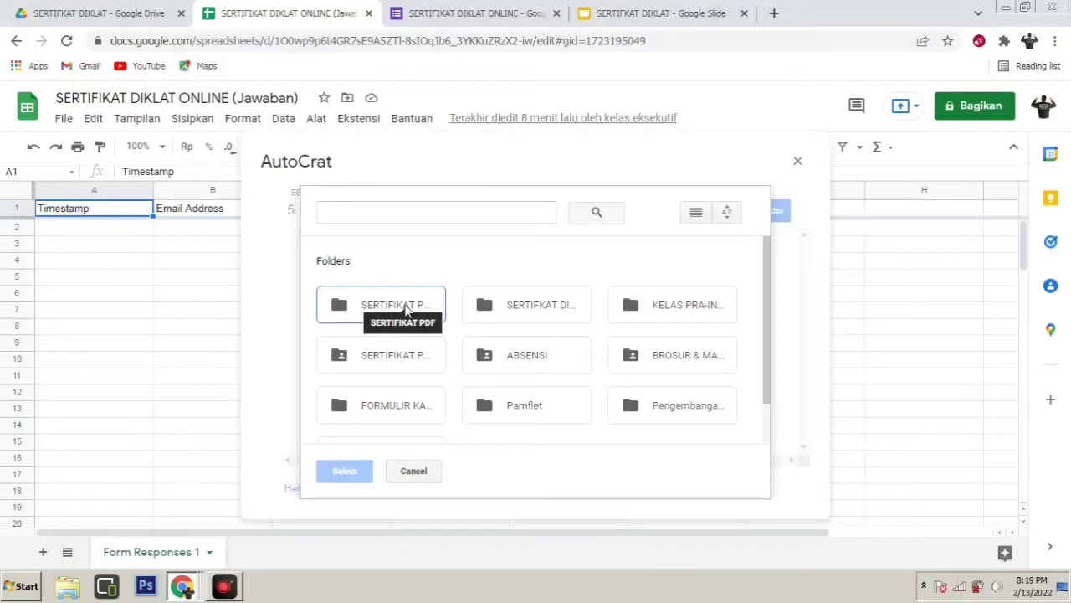
pyautogui.click(415, 307)
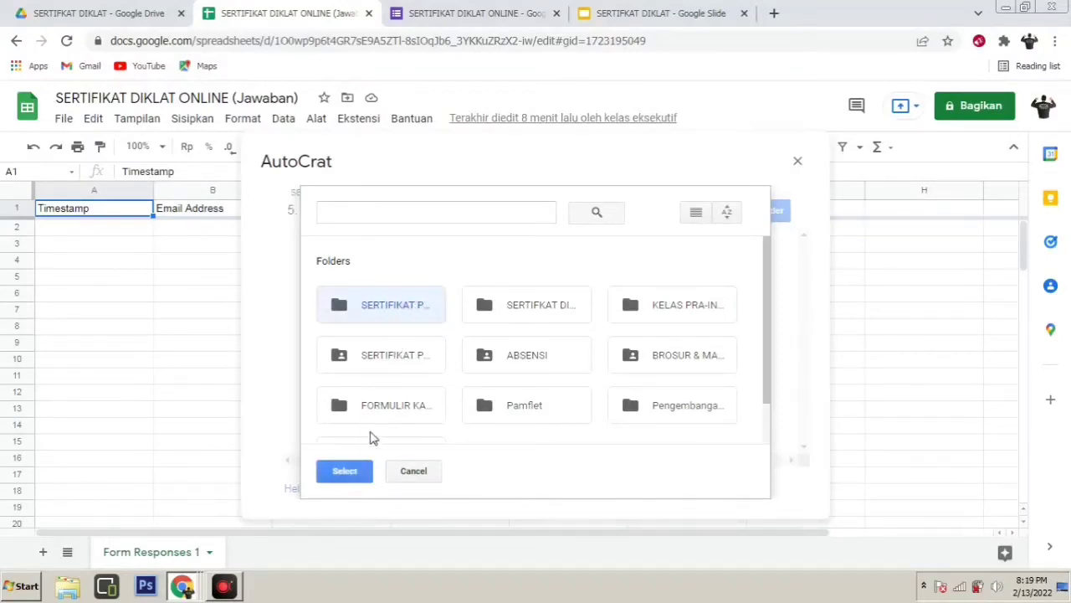
pyautogui.click(366, 470)
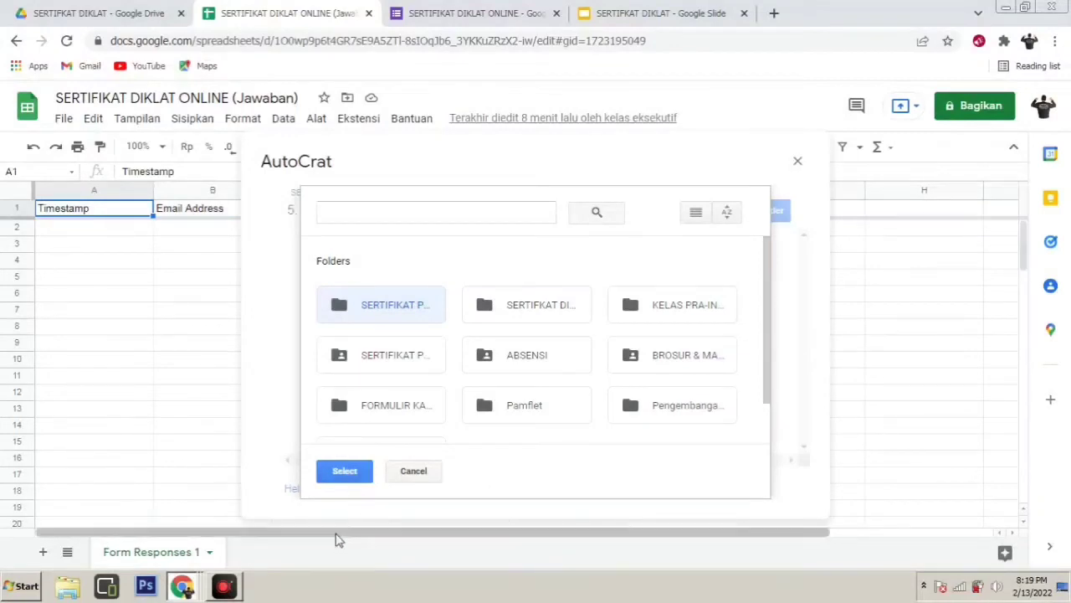
pyautogui.click(356, 474)
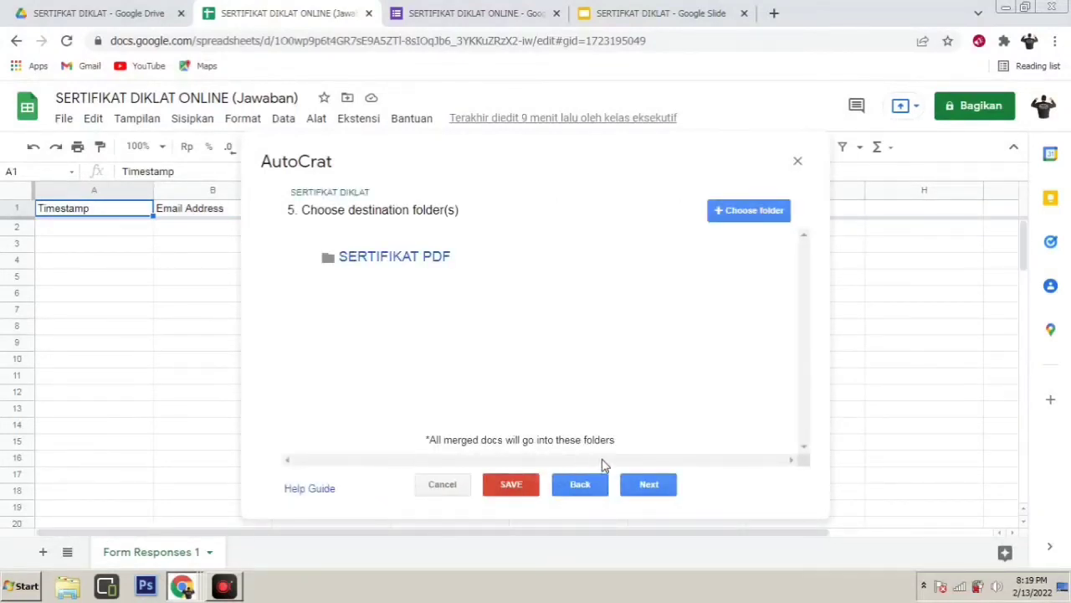
pyautogui.click(649, 485)
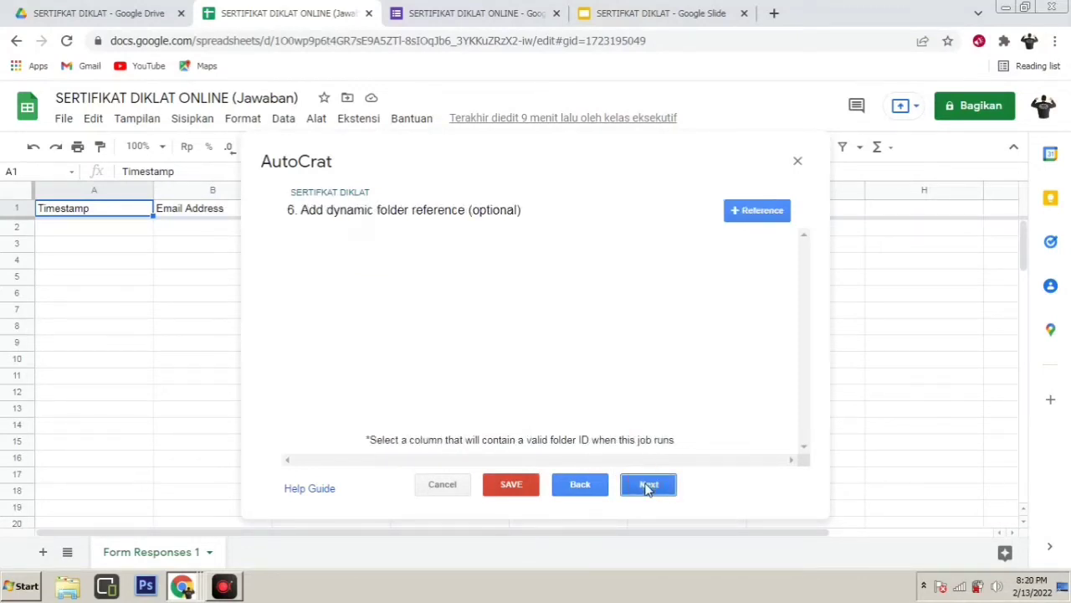
# Skip the folder-reference and merge-condition steps and set Share doc to Yes
pyautogui.click(648, 487)
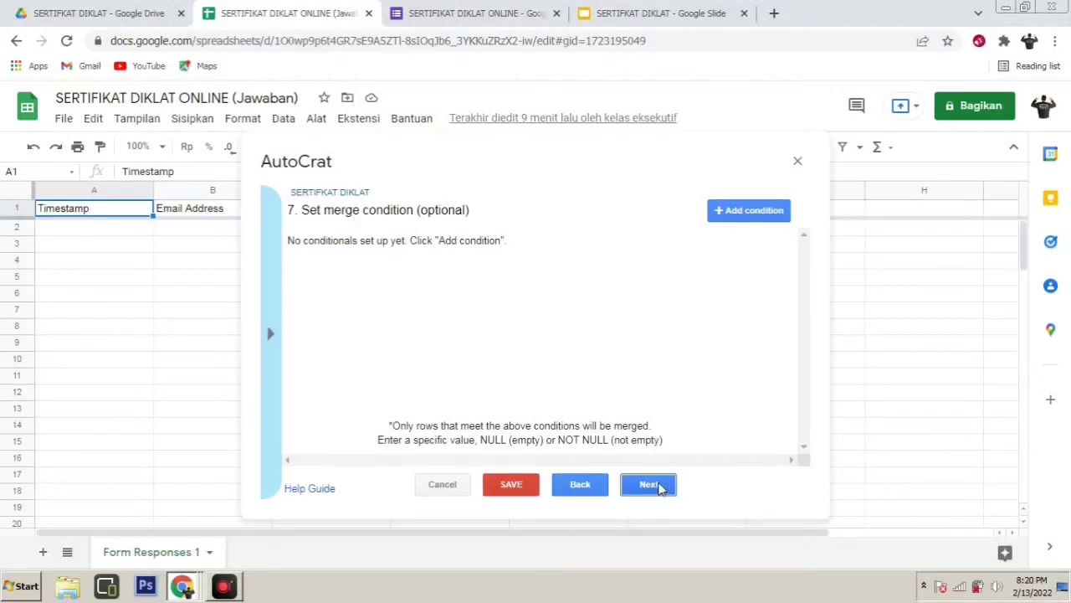
pyautogui.click(650, 485)
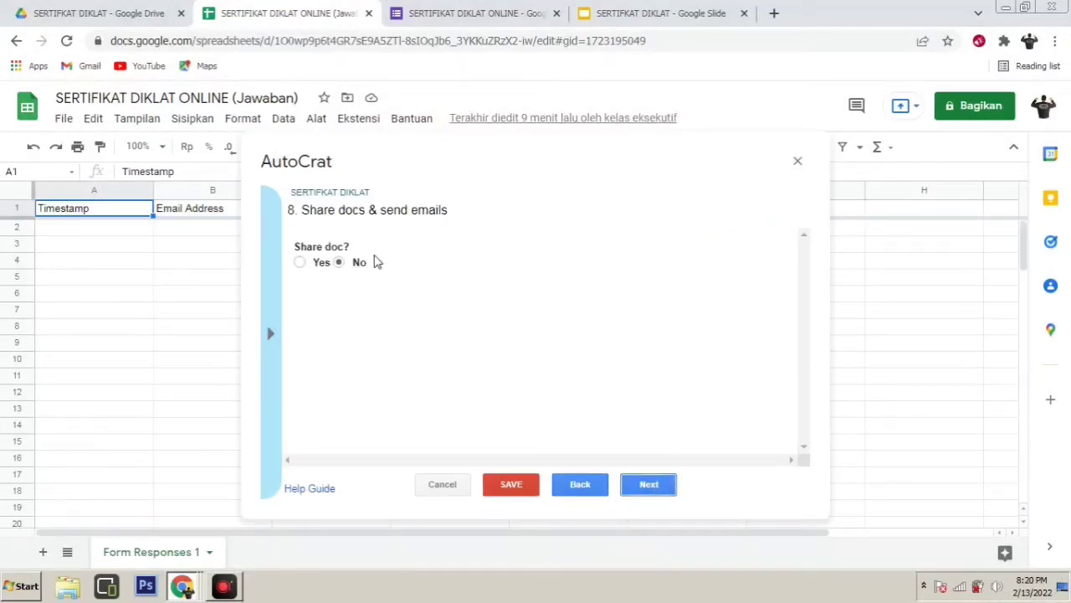
pyautogui.click(299, 263)
pyautogui.scroll(-1, 409, 338)
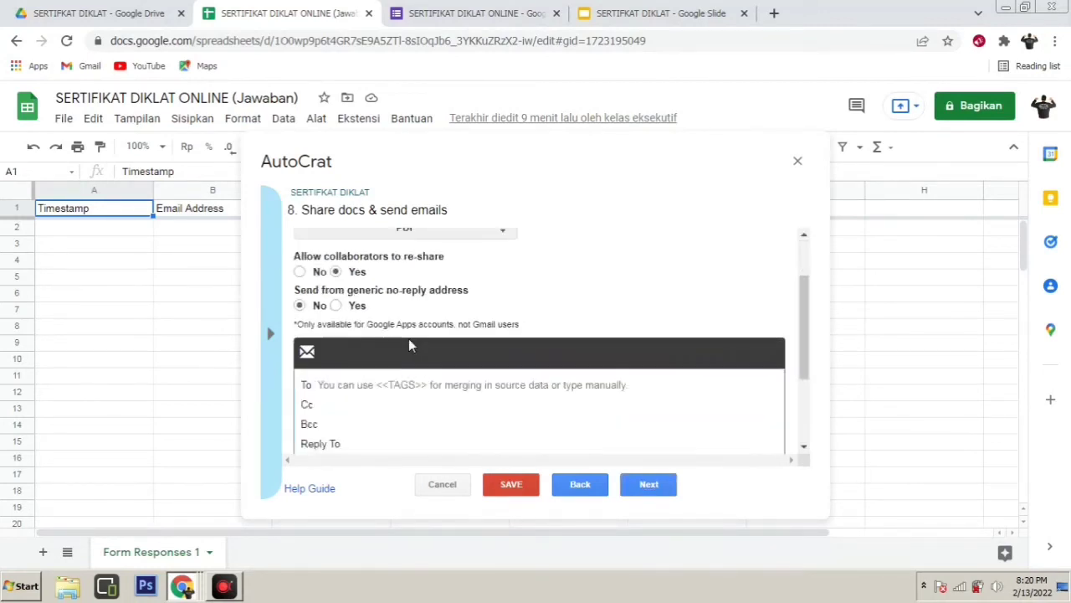
pyautogui.scroll(-1, 402, 344)
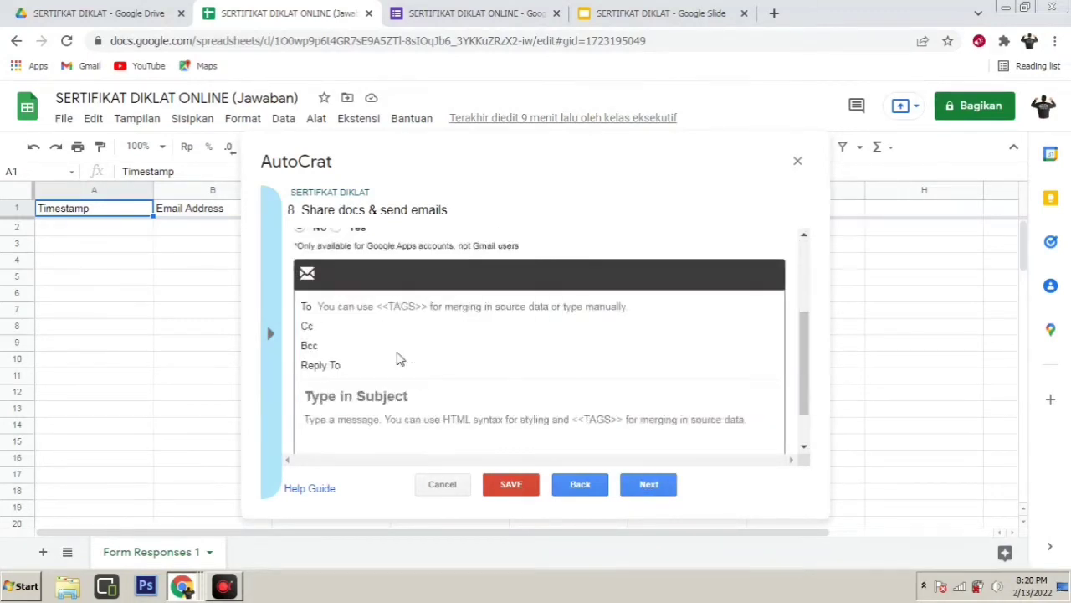
pyautogui.click(410, 306)
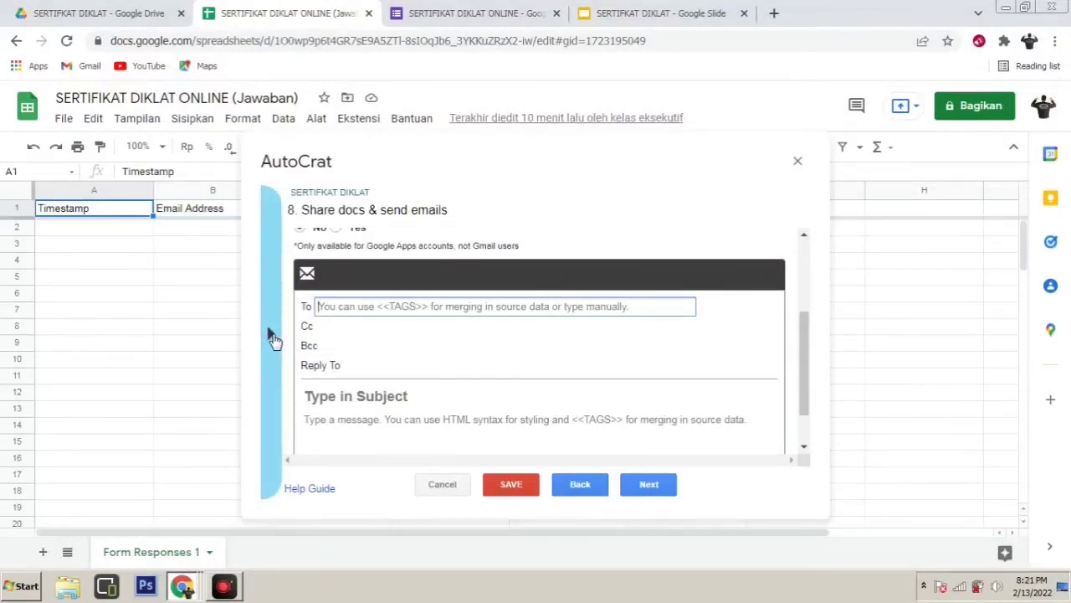
# Set the email recipient to the <<Email Address>> merge tag
pyautogui.click(274, 336)
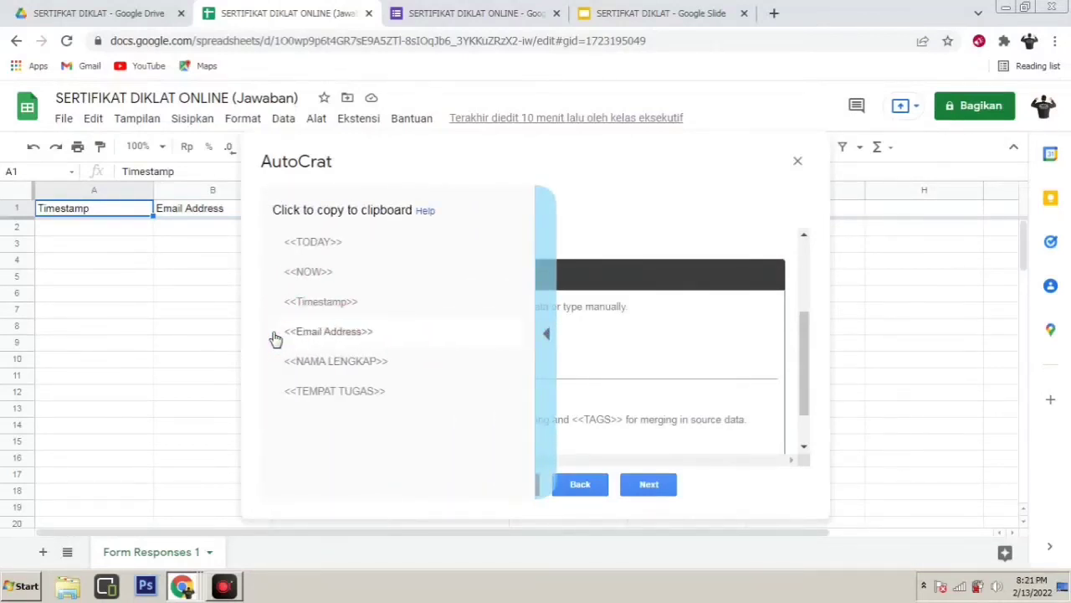
pyautogui.click(352, 334)
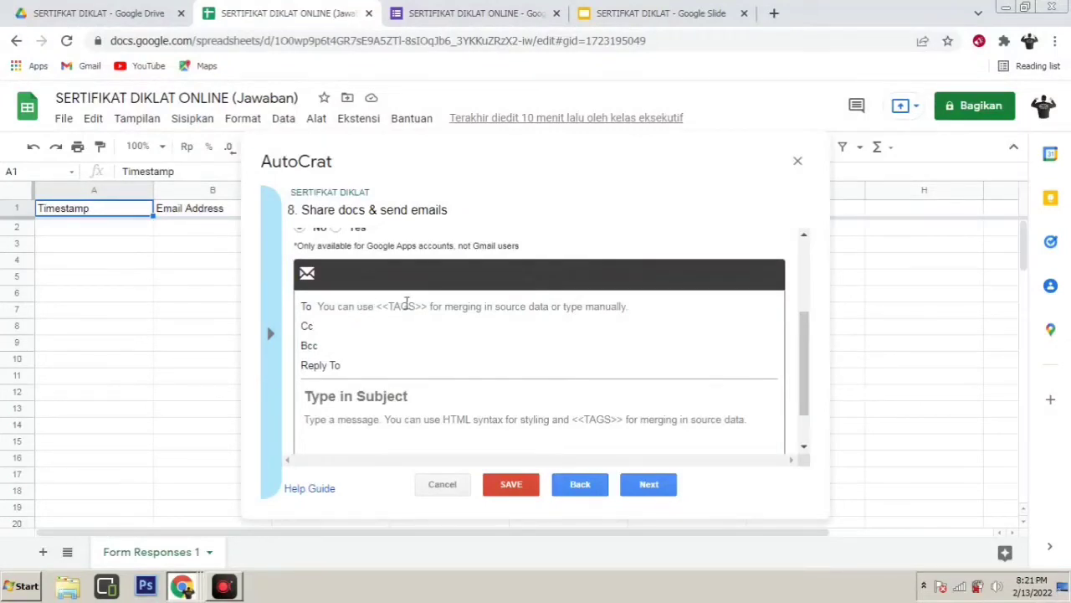
pyautogui.click(392, 305)
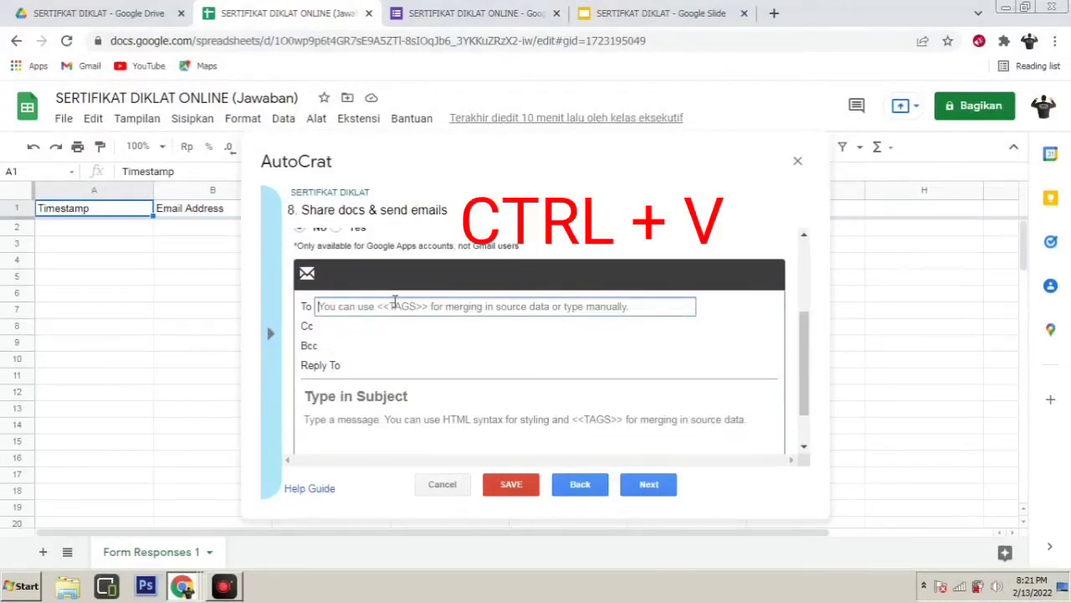
pyautogui.write('<<Email Address>>')
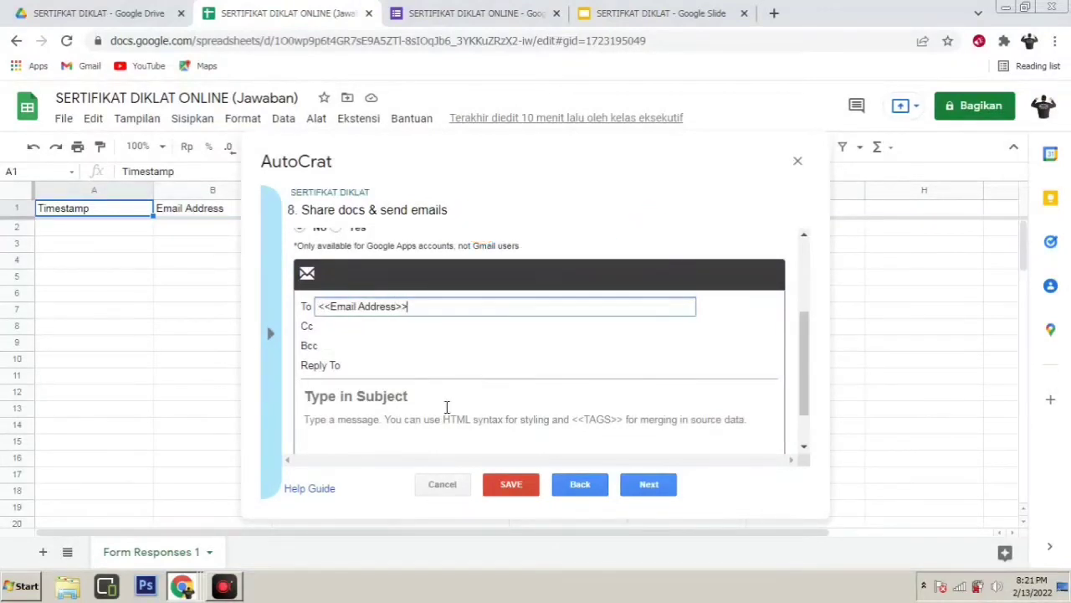
# Enter SERTIFIKAT as the email subject
pyautogui.scroll(-1, 426, 404)
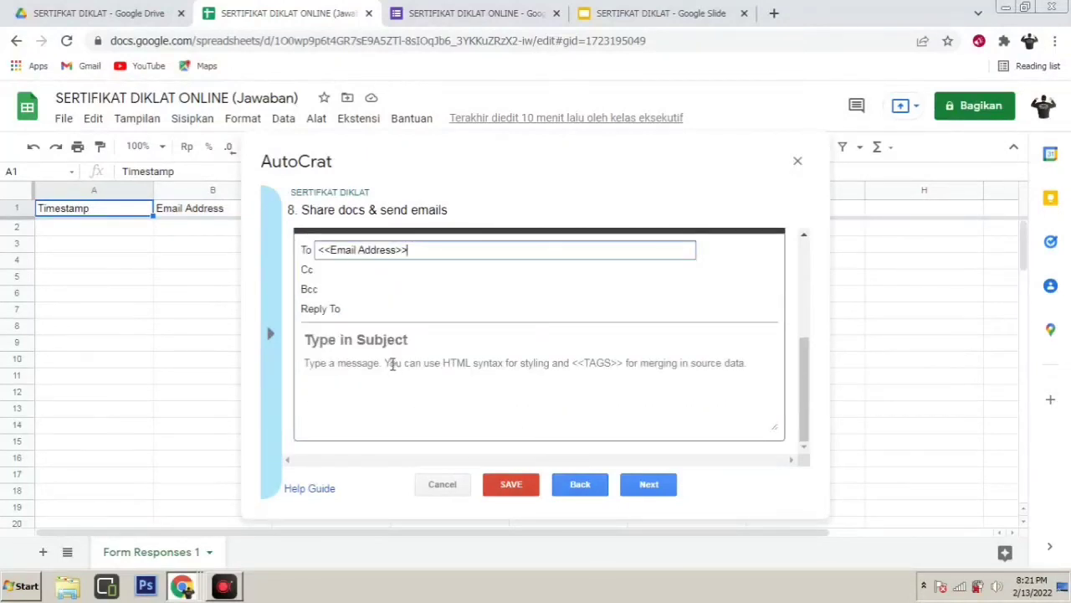
pyautogui.click(387, 338)
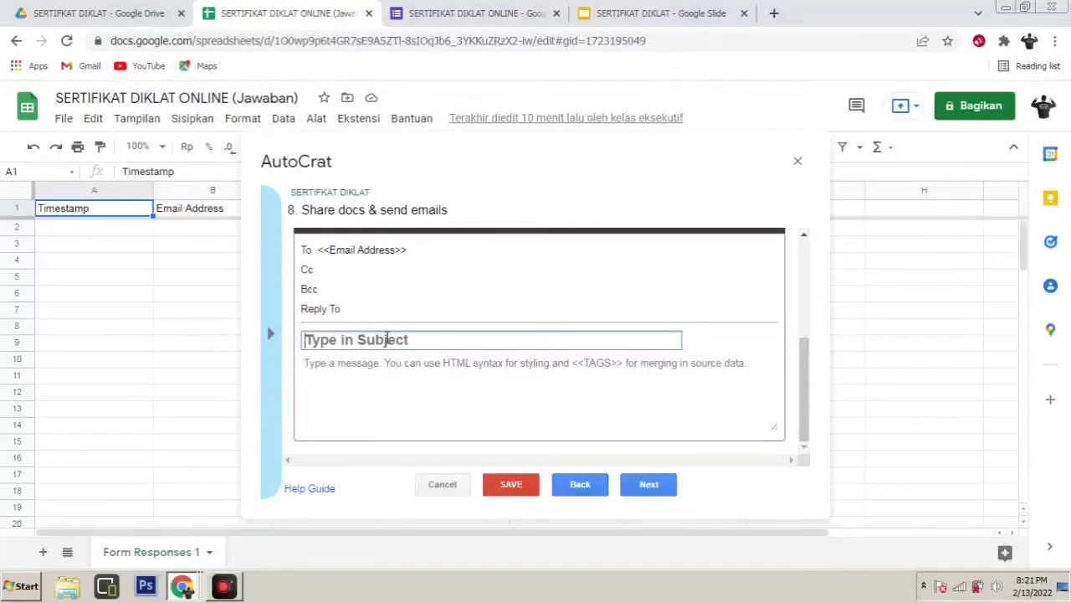
pyautogui.write('SERTIFIKAT')
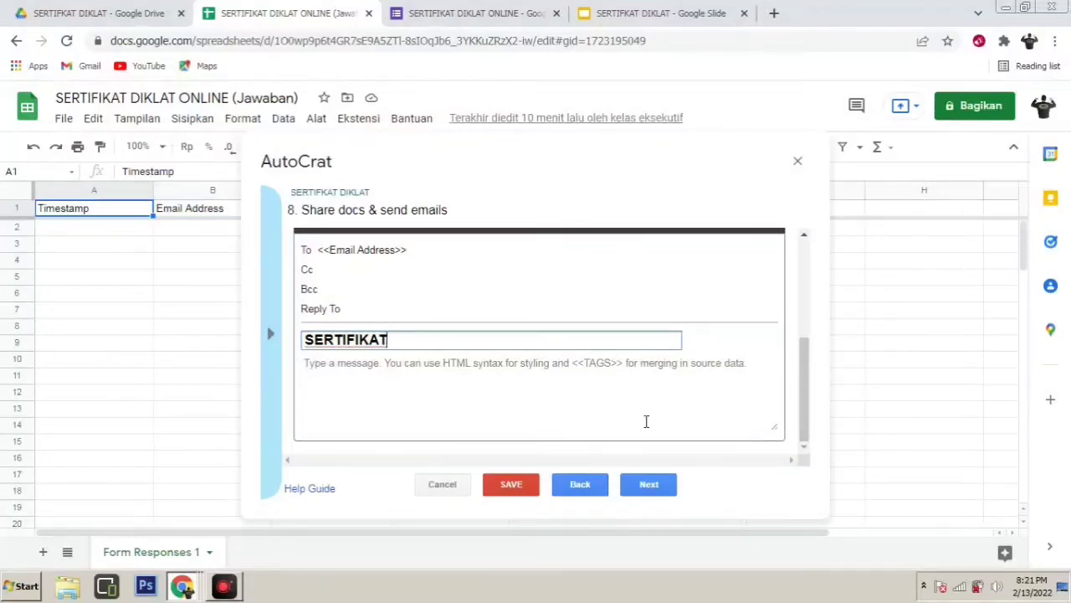
# Turn on and confirm the run-on-form-submit trigger, then save the job
pyautogui.click(653, 490)
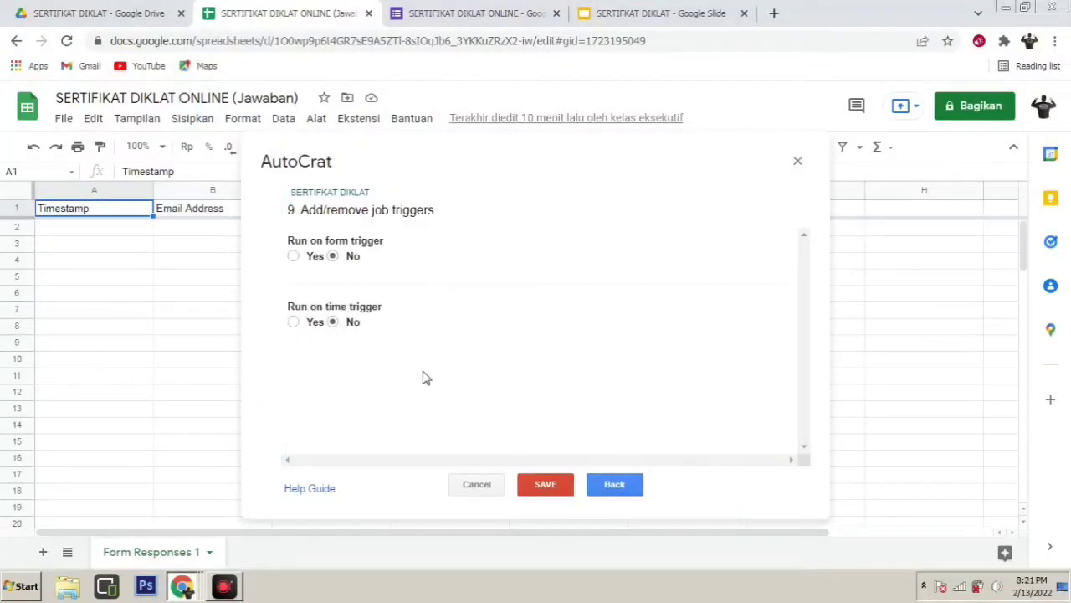
pyautogui.click(293, 256)
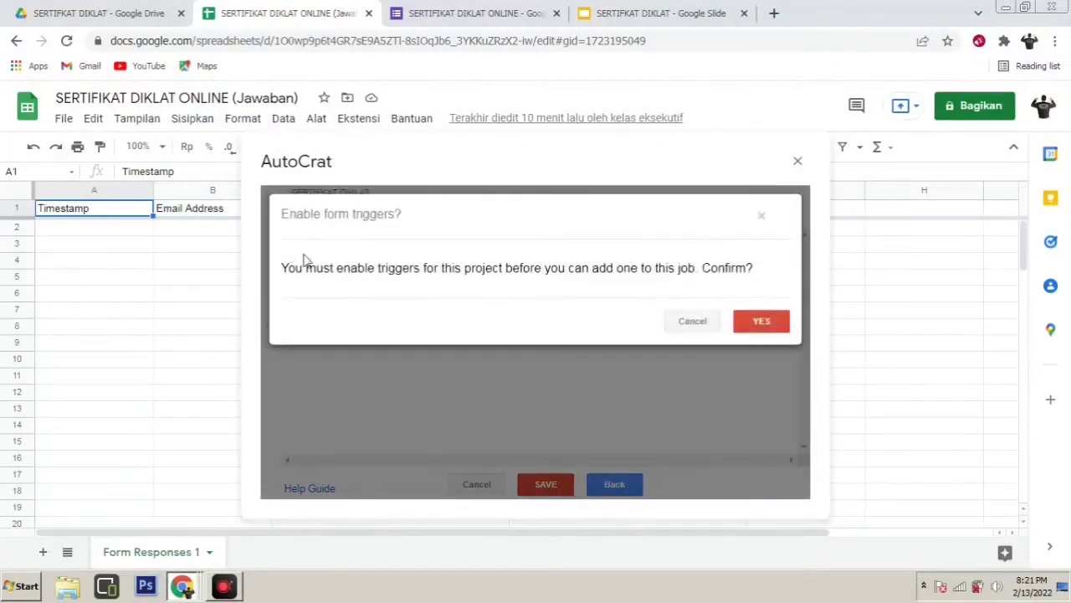
pyautogui.click(762, 323)
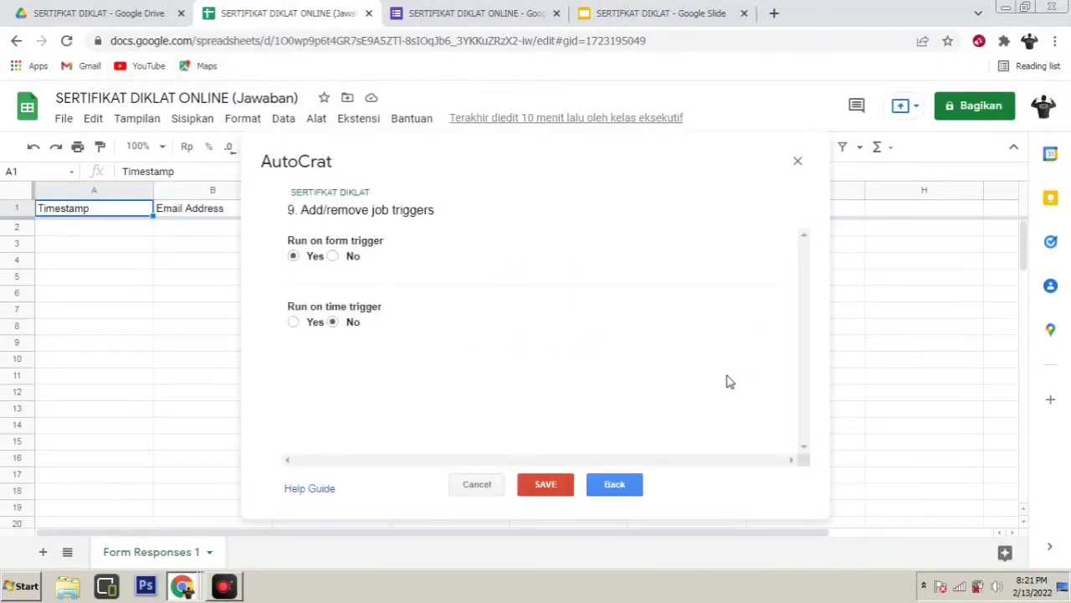
pyautogui.click(554, 484)
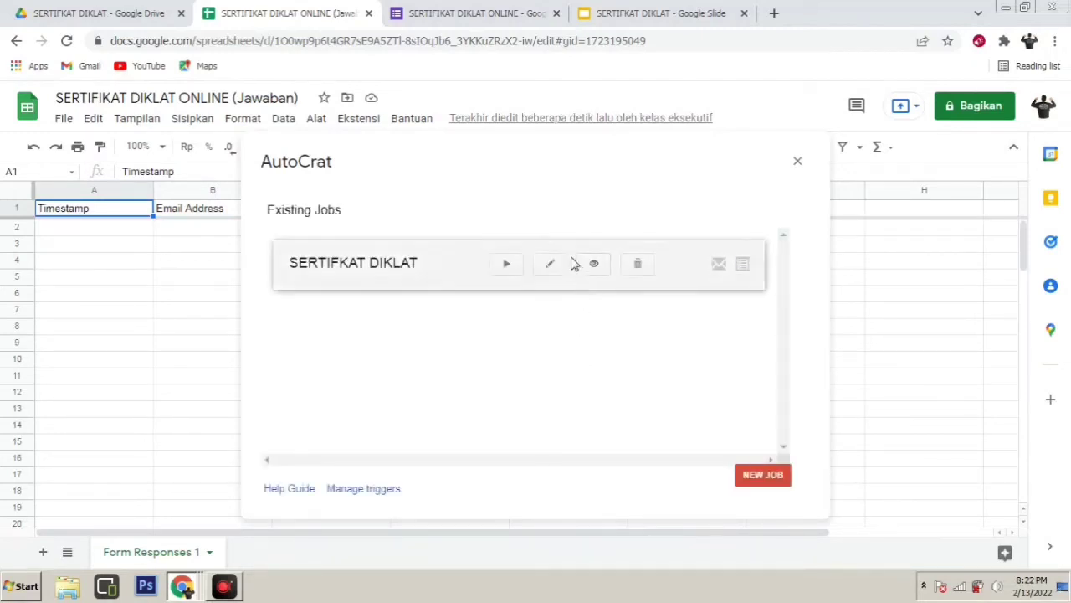
# Run the SERTIFKAT DIKLAT merge job and close AutoCrat to see the merged-document columns
pyautogui.click(506, 265)
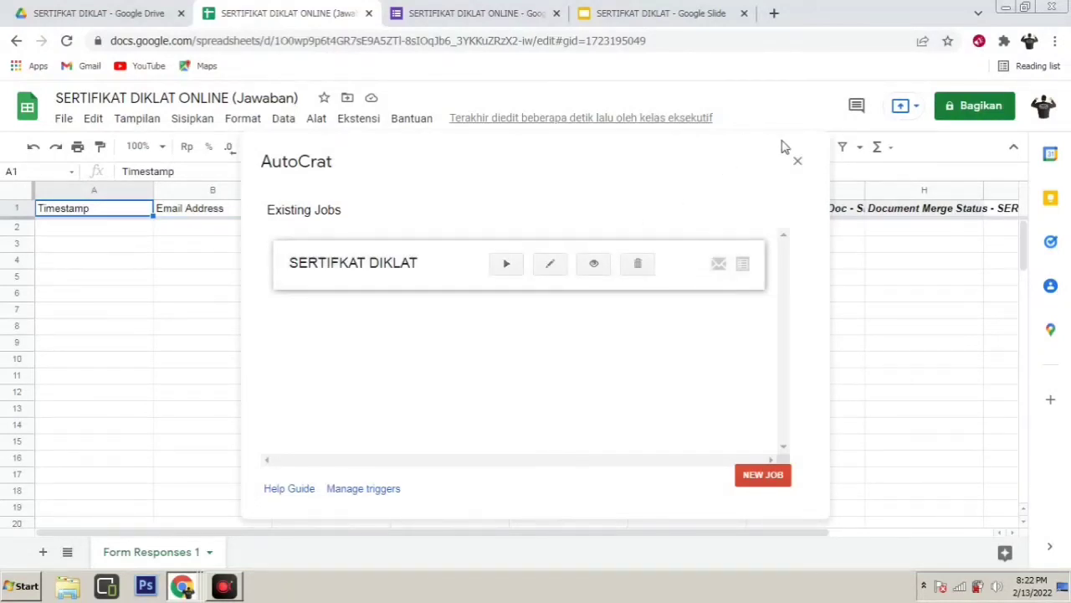
pyautogui.click(799, 162)
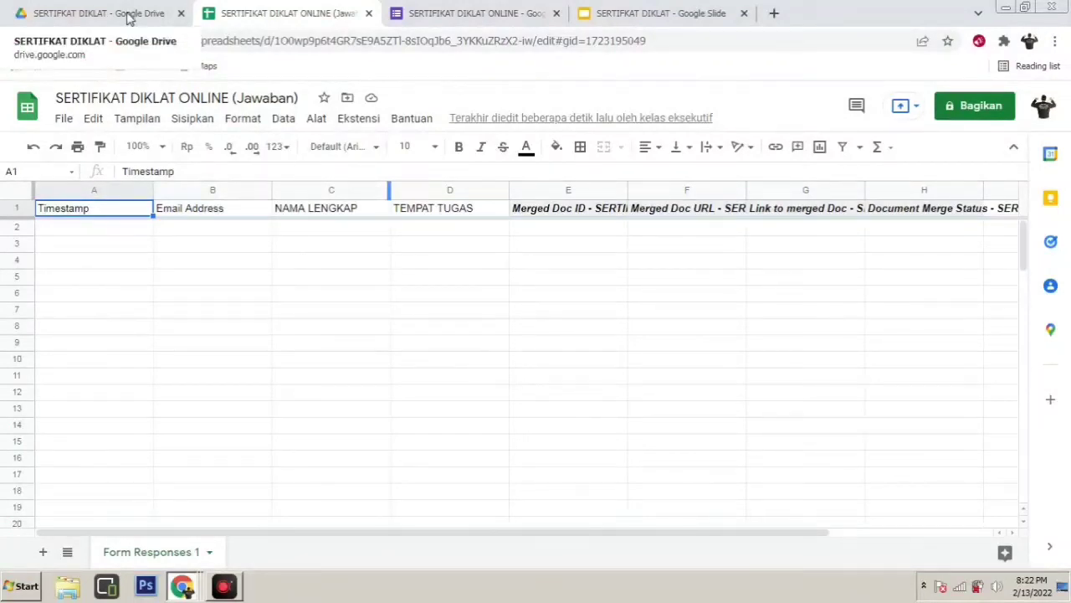
# Give anyone with the link Editor access to the SERTIFIKAT DIKLAT Drive folder
pyautogui.click(130, 18)
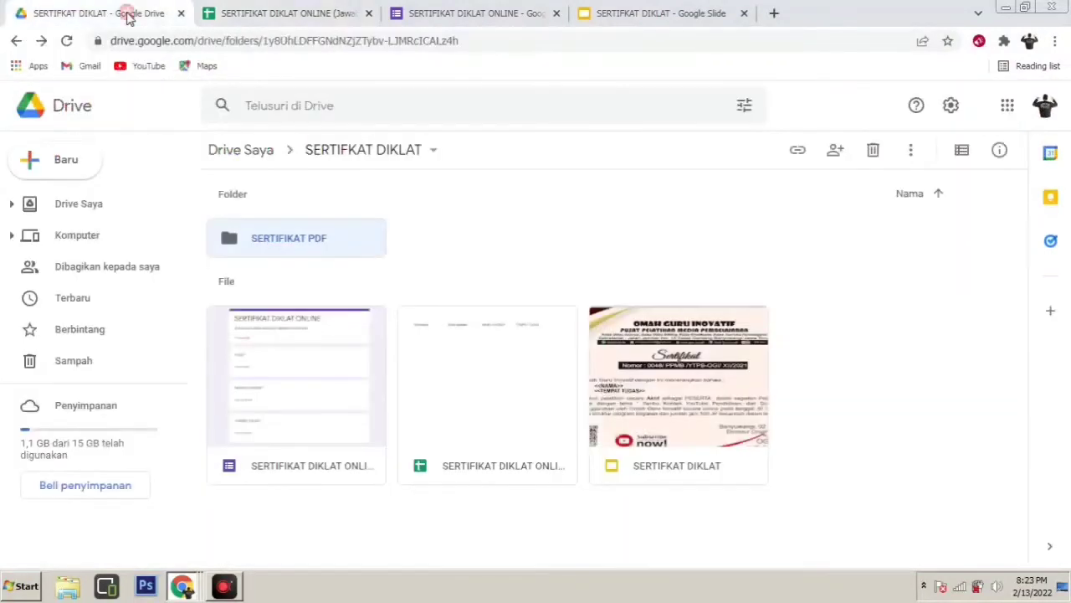
pyautogui.click(351, 154)
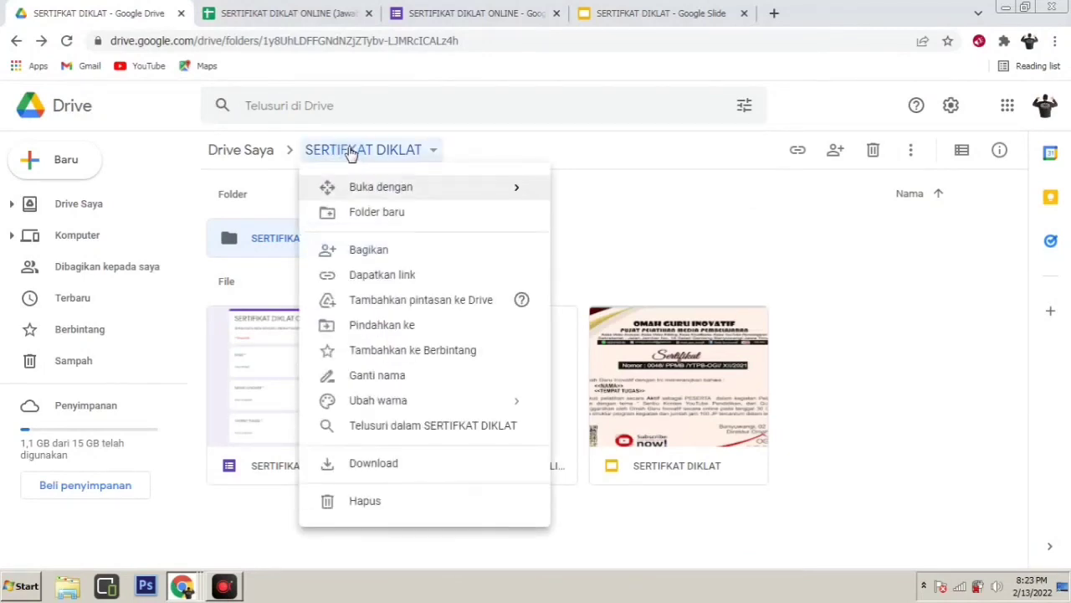
pyautogui.click(386, 253)
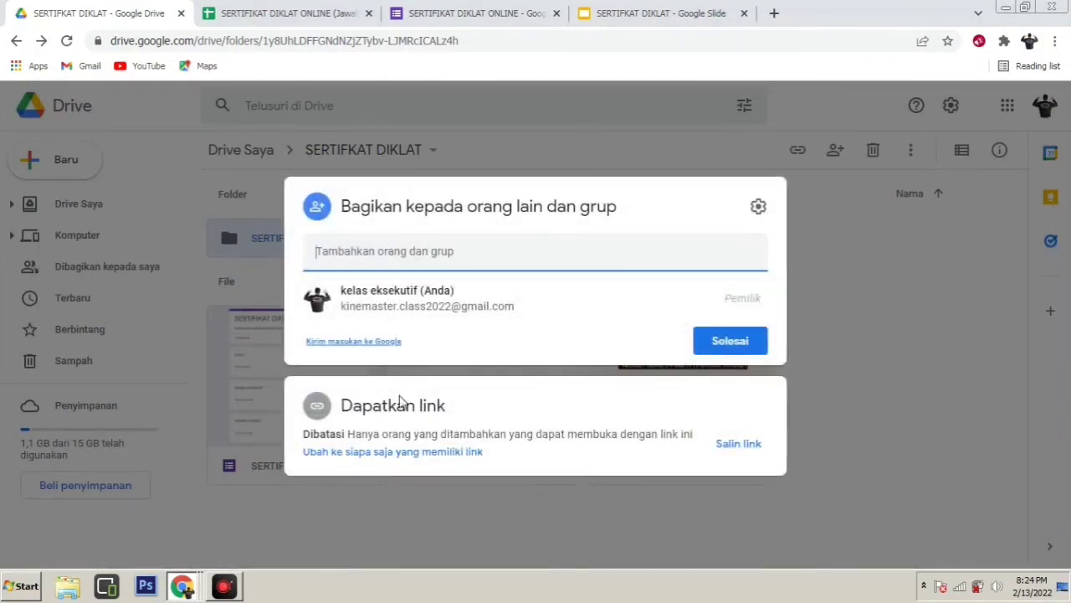
pyautogui.click(395, 456)
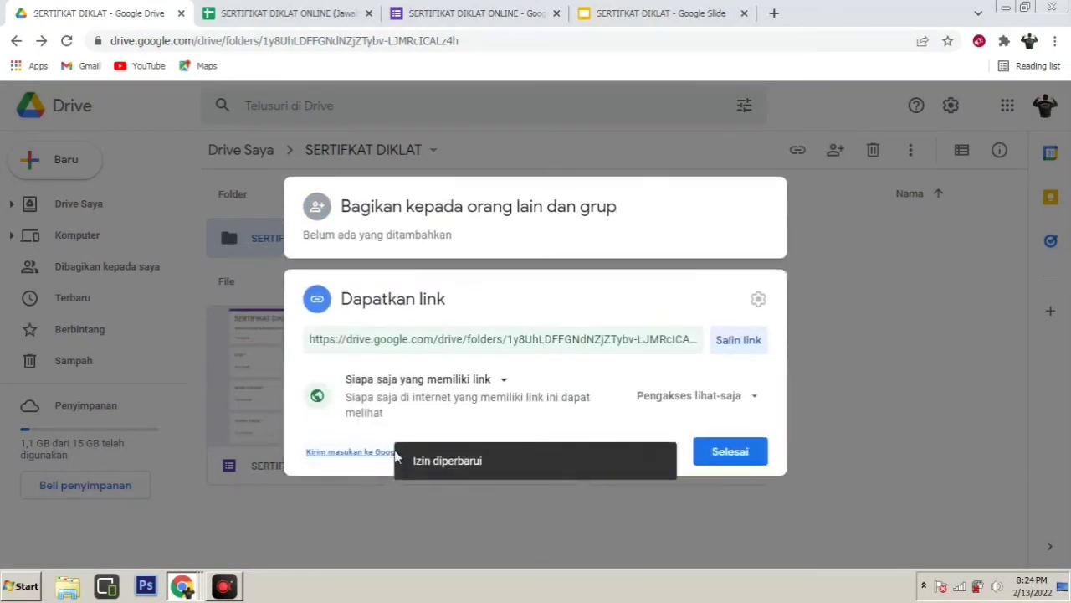
pyautogui.click(505, 380)
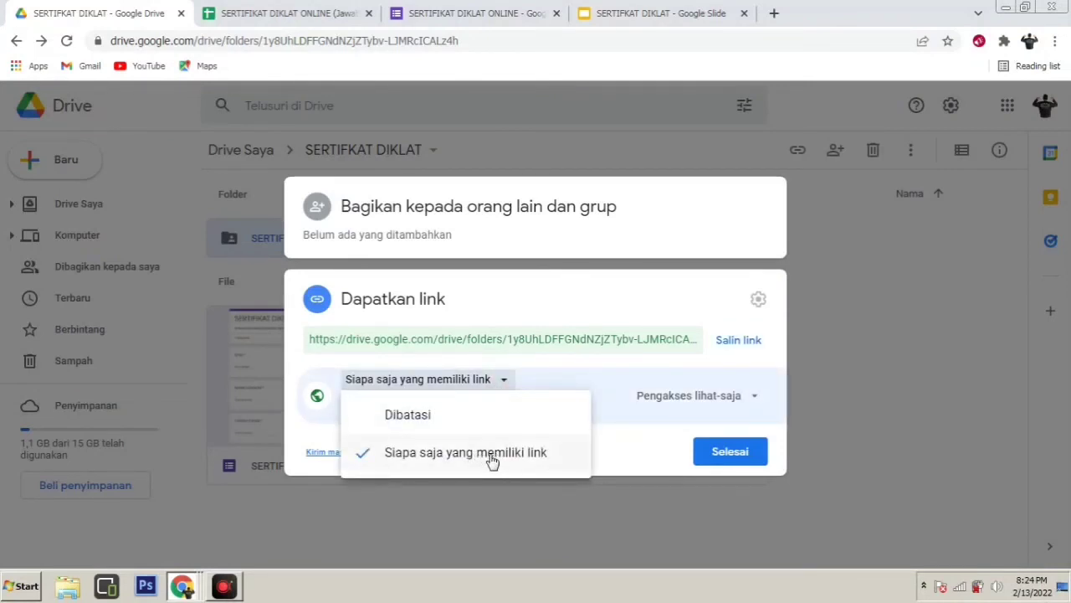
pyautogui.click(472, 457)
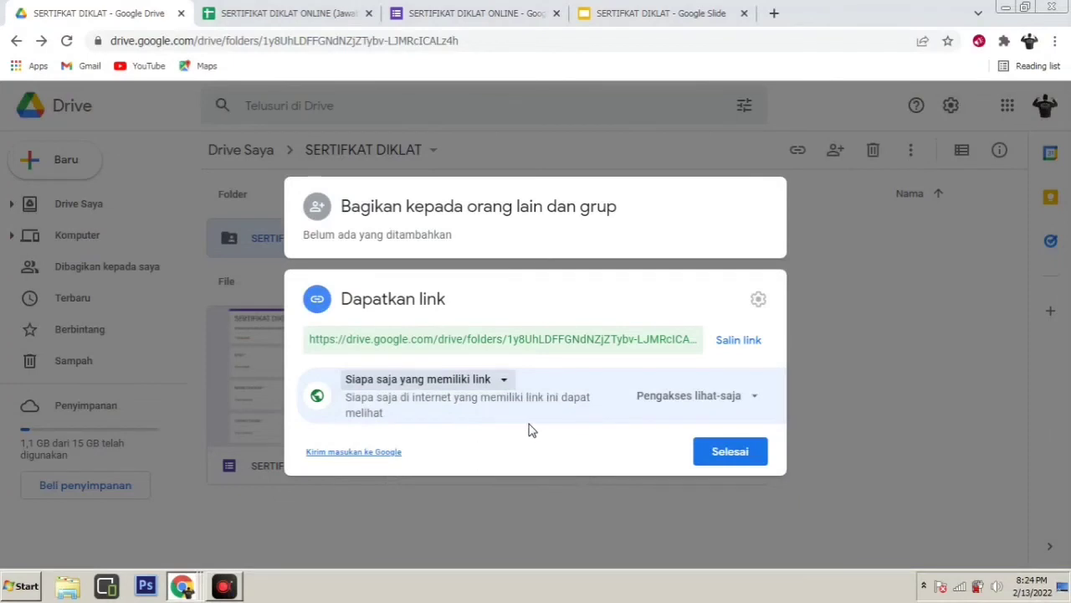
pyautogui.click(758, 399)
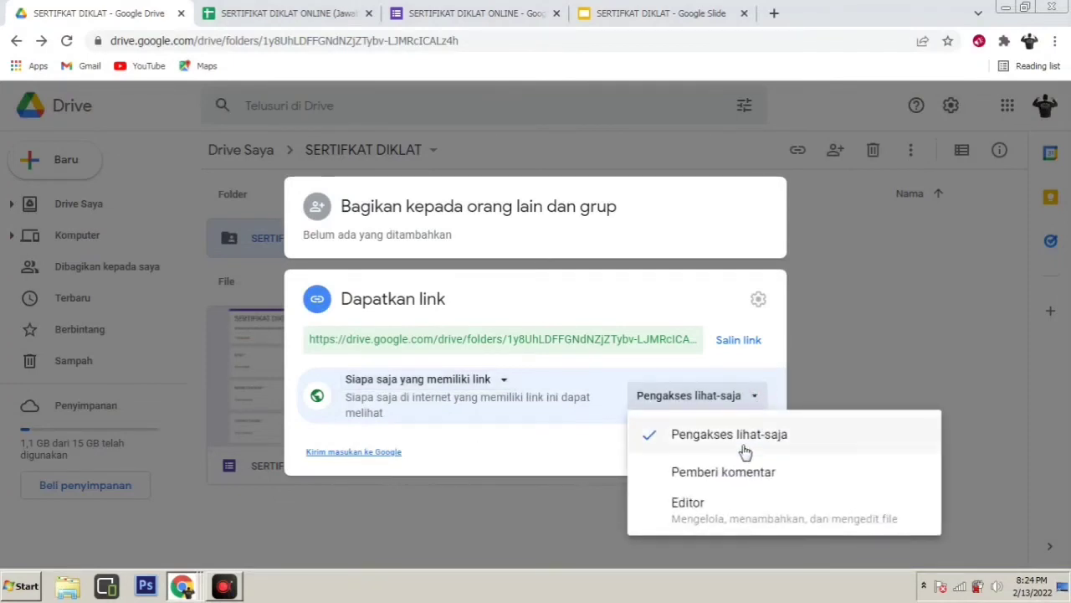
pyautogui.click(717, 503)
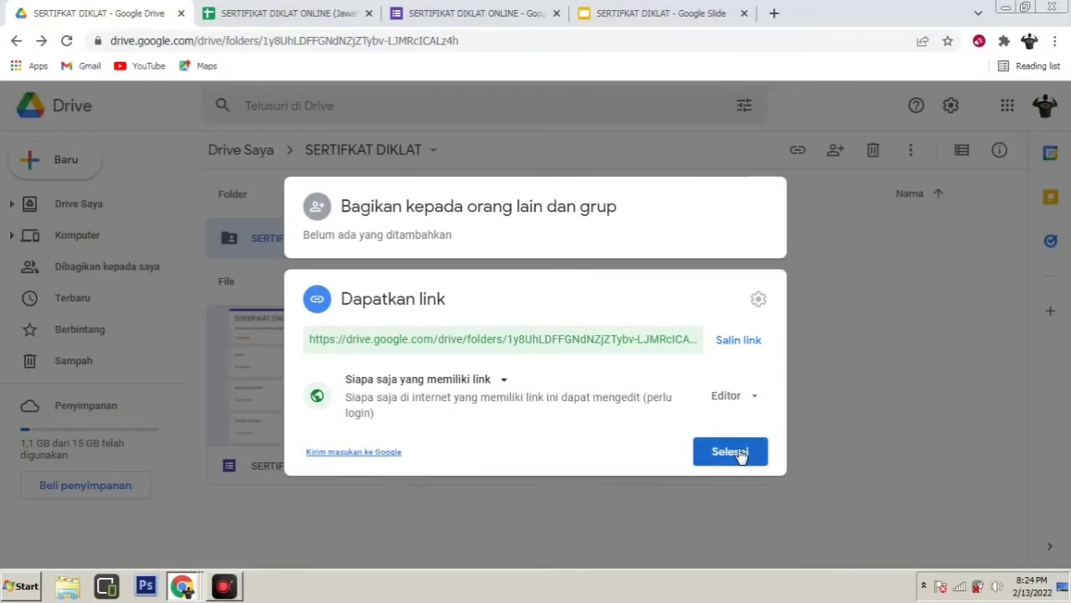
pyautogui.click(729, 452)
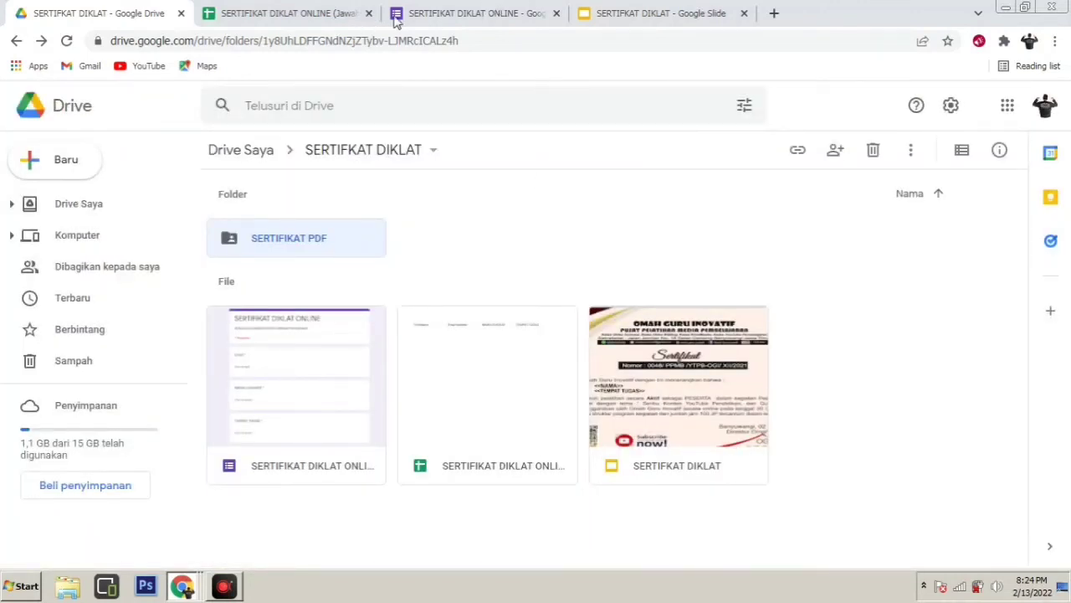
# Copy the form's shortened forms.gle send link and open a new browser tab
pyautogui.click(437, 22)
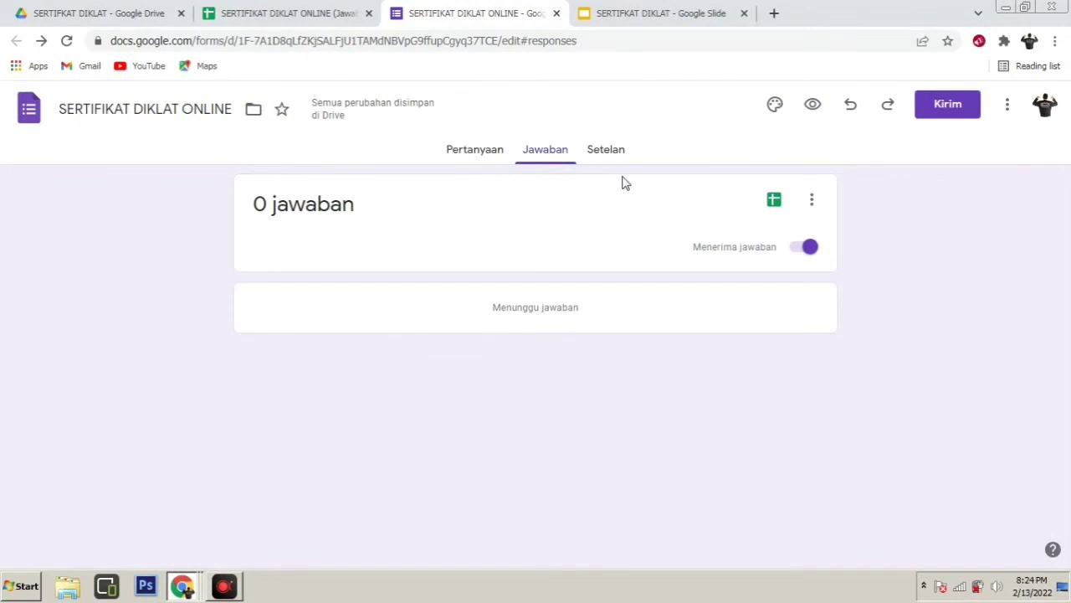
pyautogui.click(952, 109)
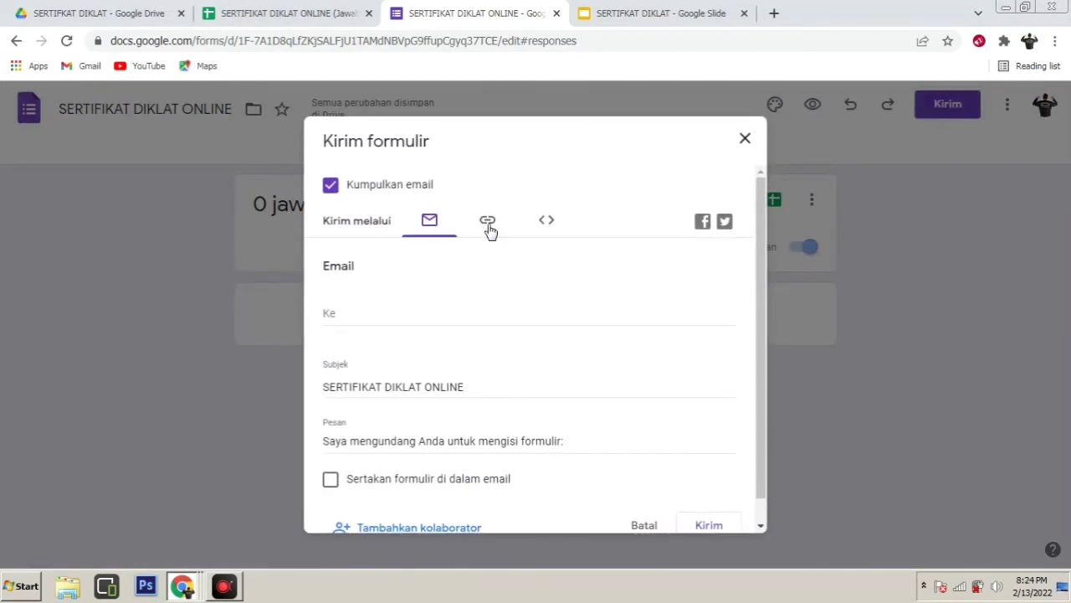
pyautogui.click(486, 223)
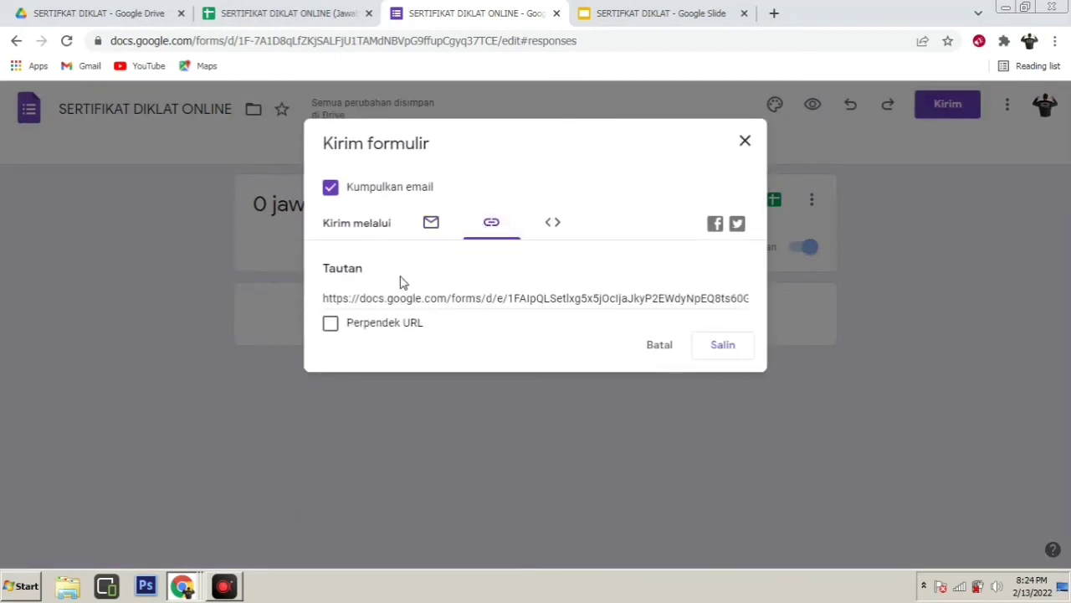
pyautogui.click(332, 325)
pyautogui.hotkey('ctrl', 'c')
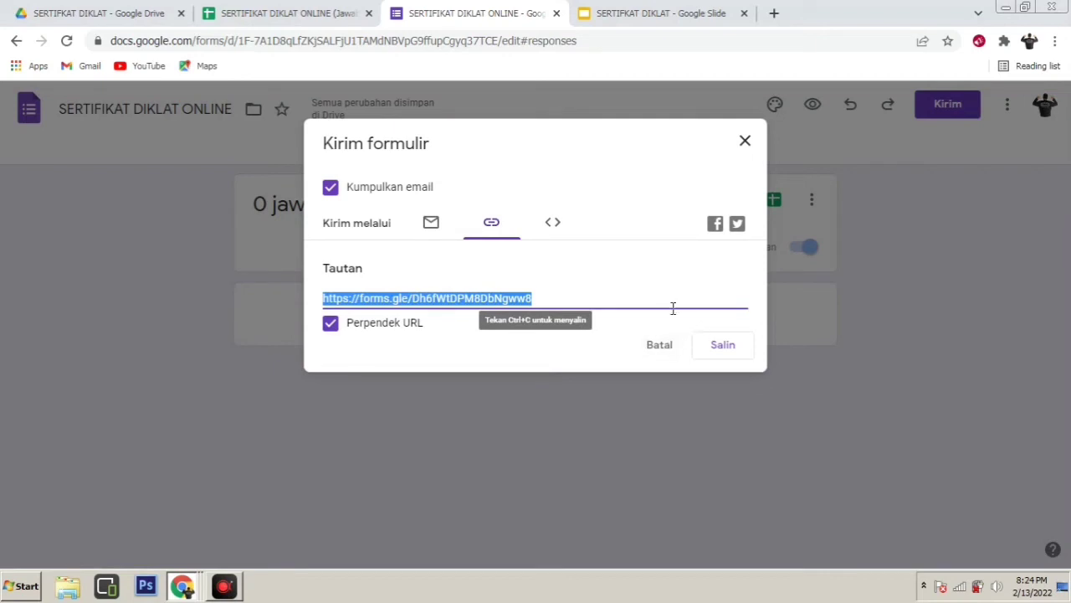
pyautogui.click(725, 346)
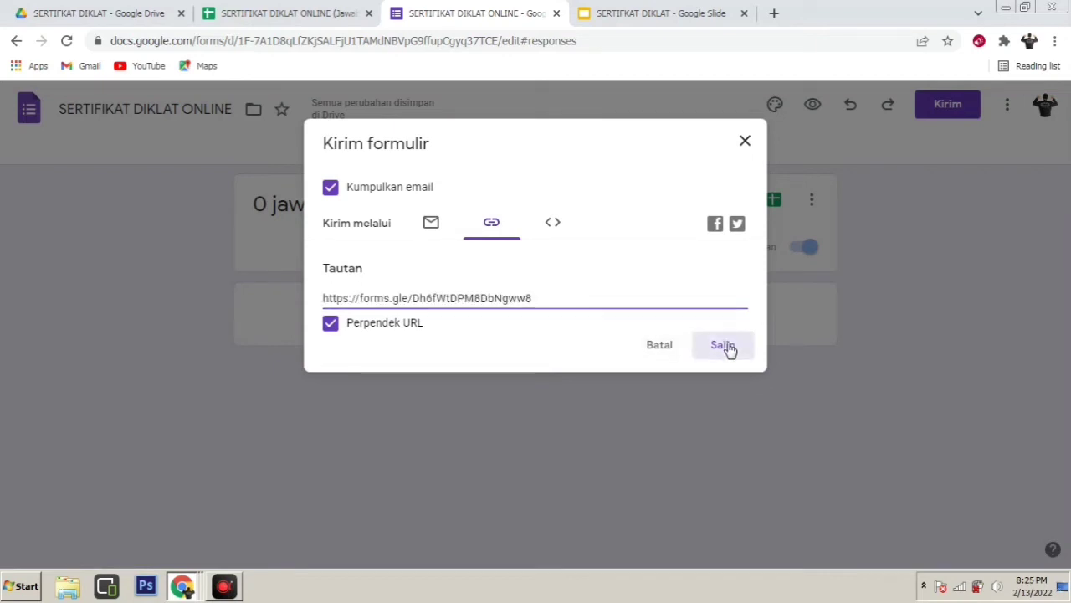
pyautogui.click(774, 14)
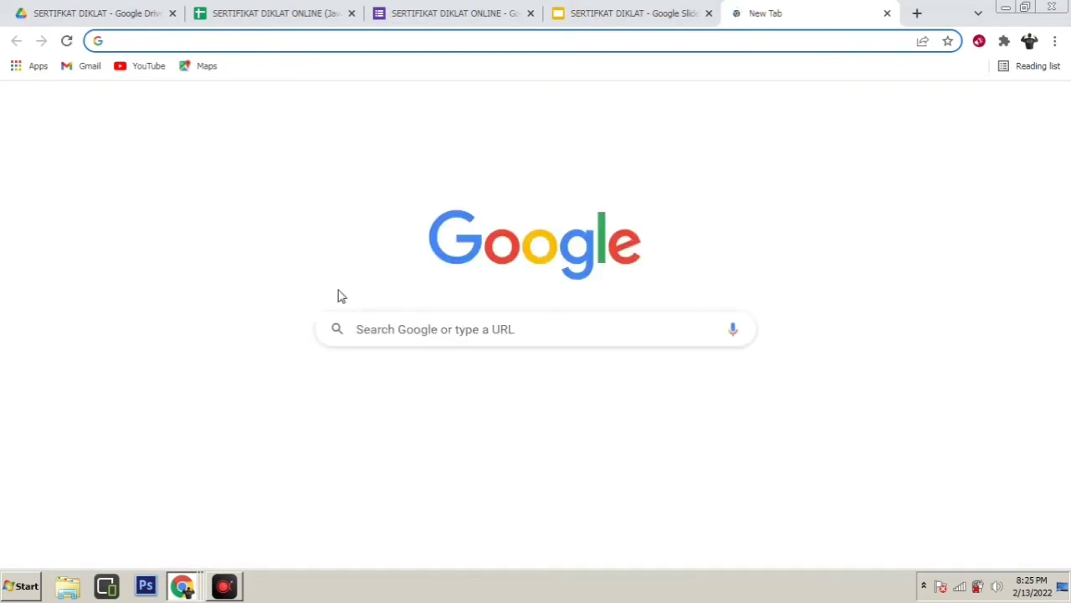
# Load WhatsApp Web in the new tab and look through the chat list
pyautogui.click(397, 391)
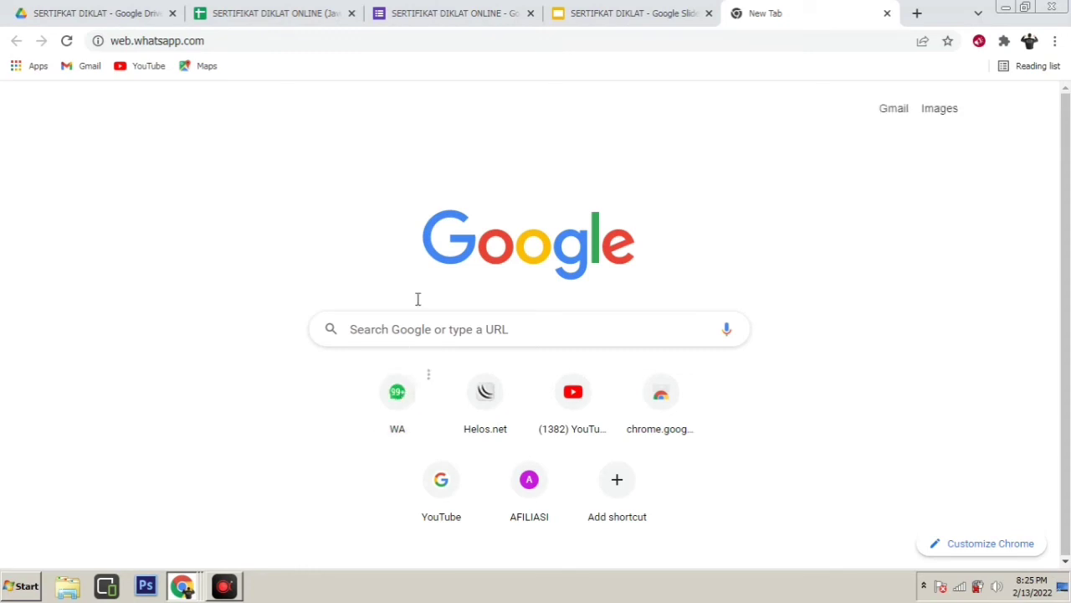
pyautogui.click(391, 405)
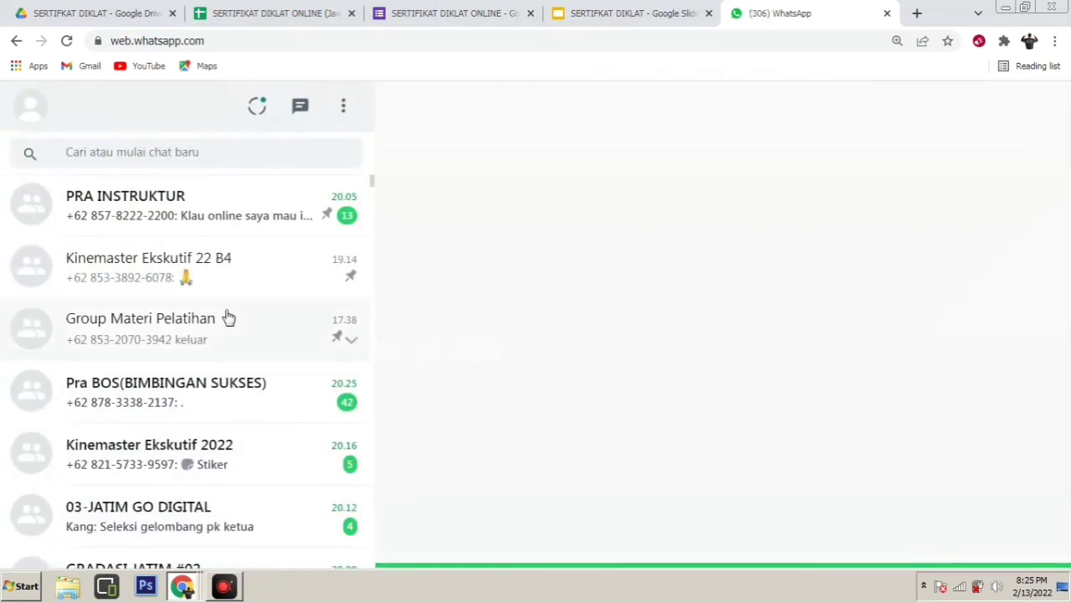
pyautogui.scroll(-1, 229, 315)
pyautogui.scroll(-3, 228, 316)
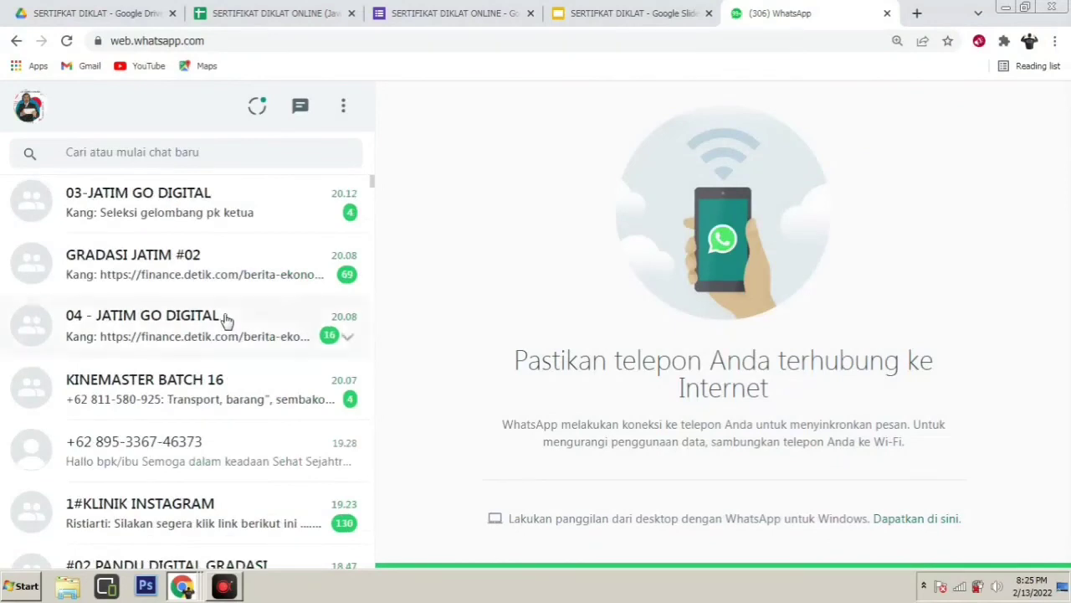
pyautogui.scroll(4, 226, 317)
pyautogui.scroll(-5, 216, 311)
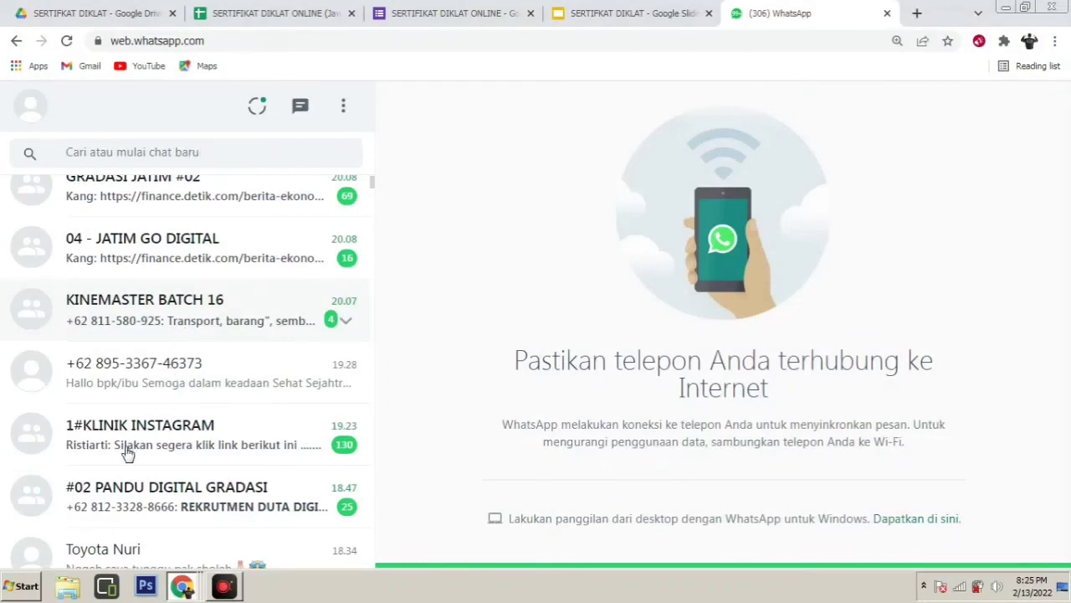
pyautogui.scroll(5, 266, 193)
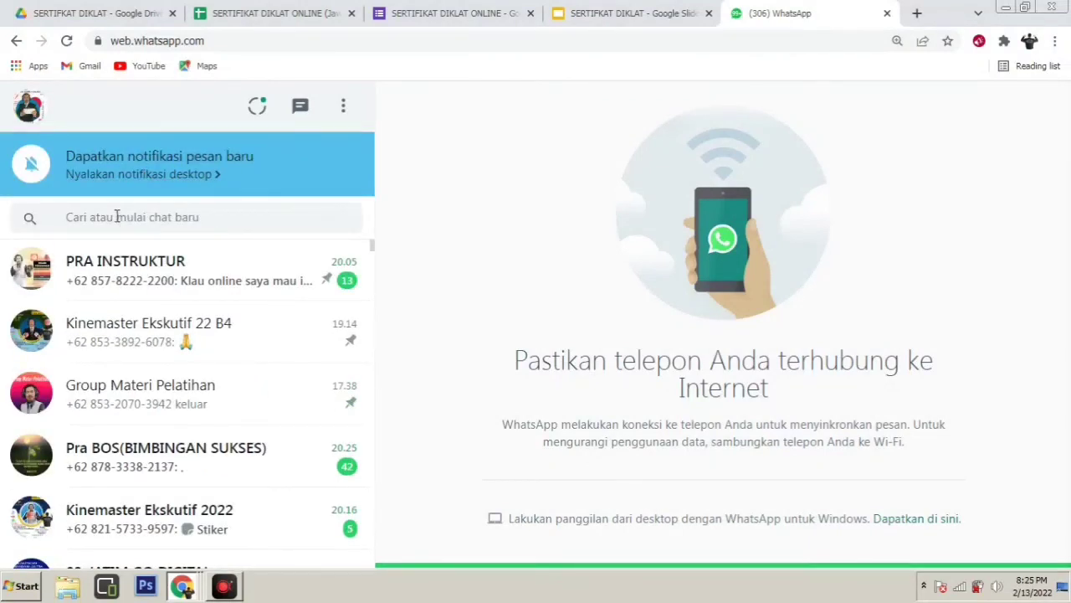
# Search the chats for 'Gu' to find Omah Guru Inovatif
pyautogui.click(118, 216)
pyautogui.write('OG')
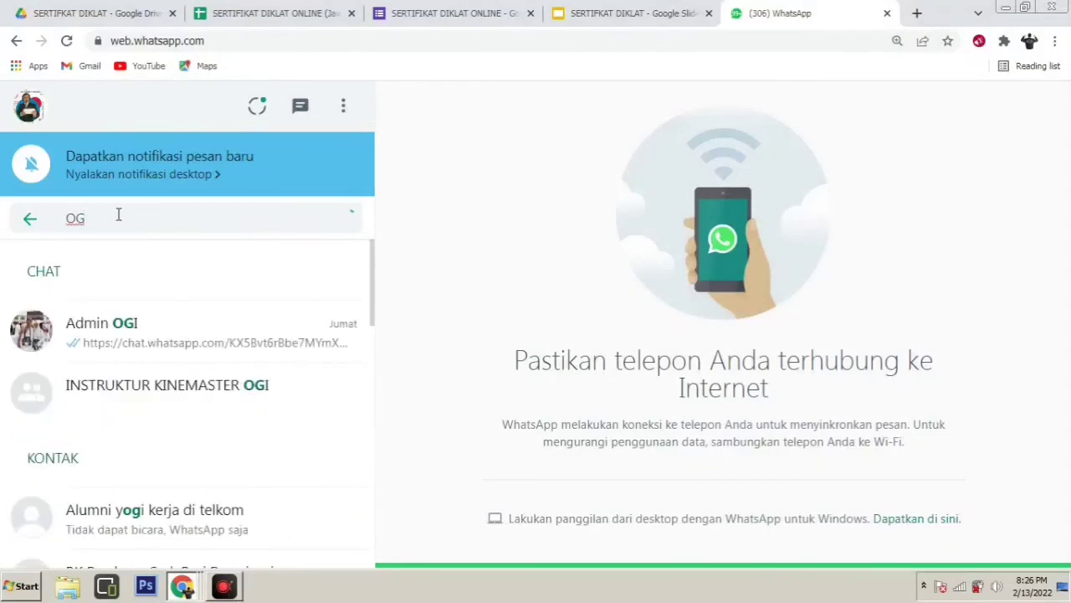
pyautogui.press('BackSpace')
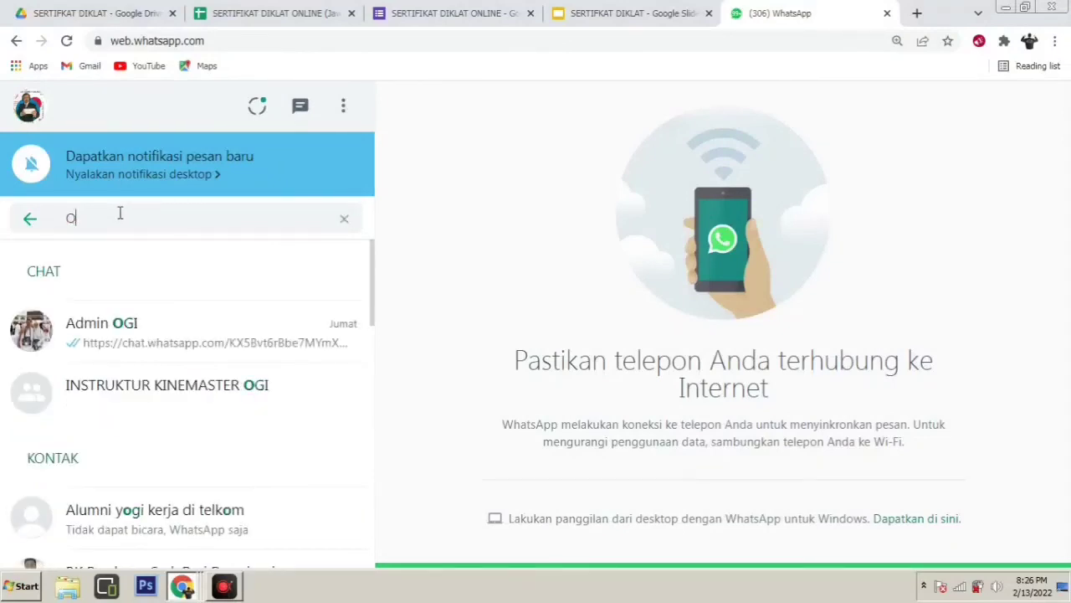
pyautogui.press('BackSpace')
pyautogui.write('G')
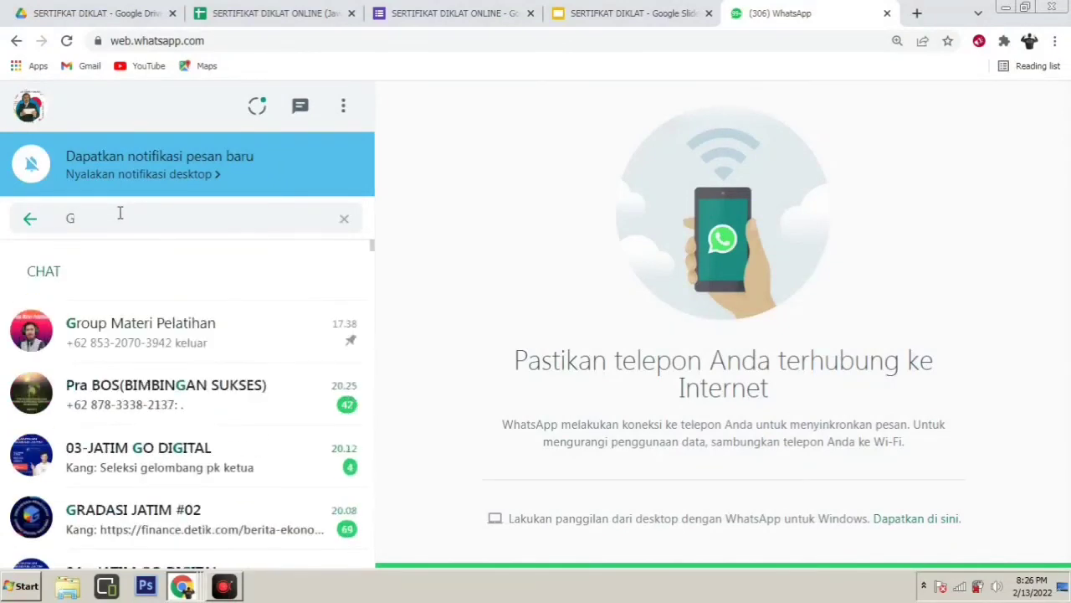
pyautogui.write('u')
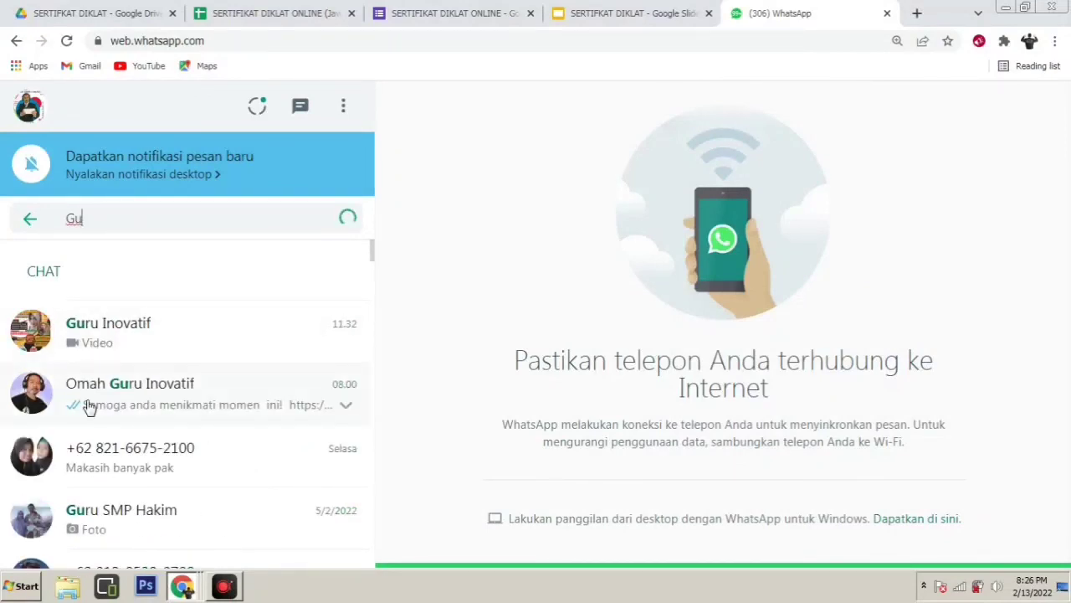
# Paste and send the forms.gle link in the Omah Guru Inovatif chat, then open it
pyautogui.click(88, 405)
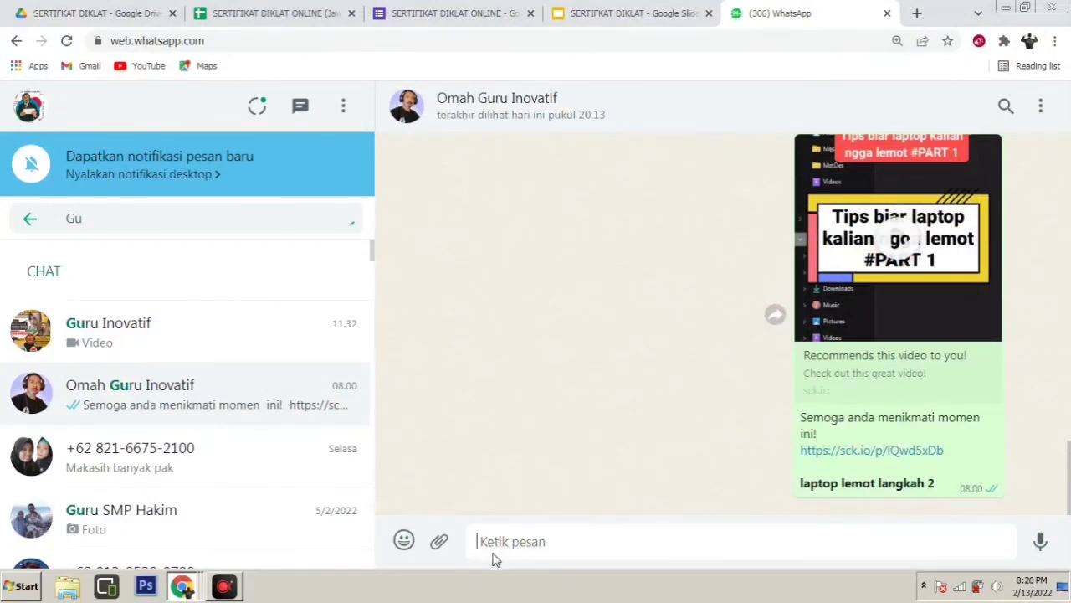
pyautogui.hotkey('ctrl', 'v')
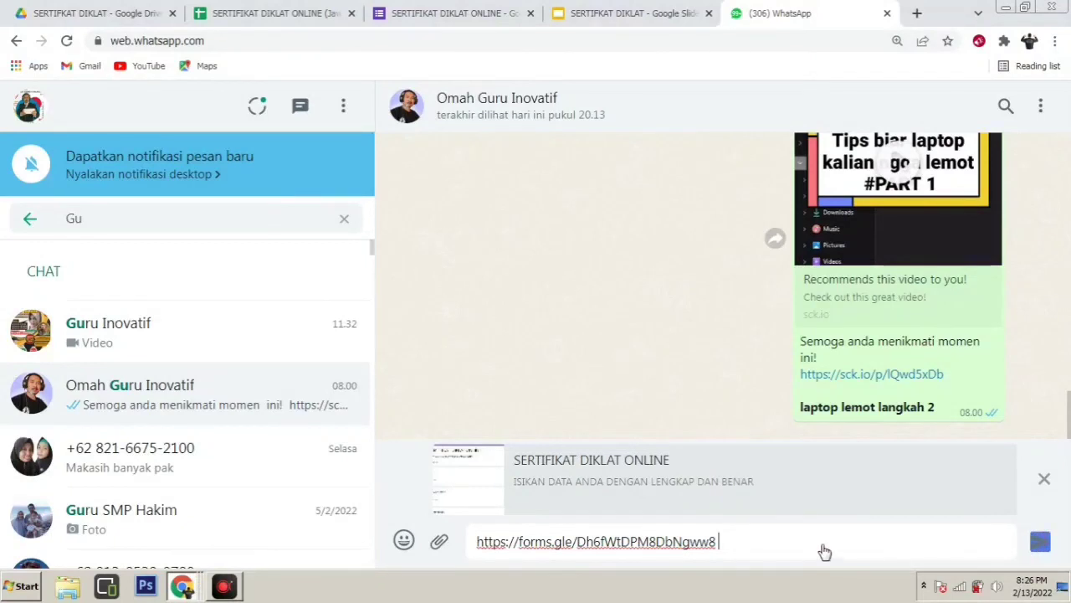
pyautogui.click(1040, 542)
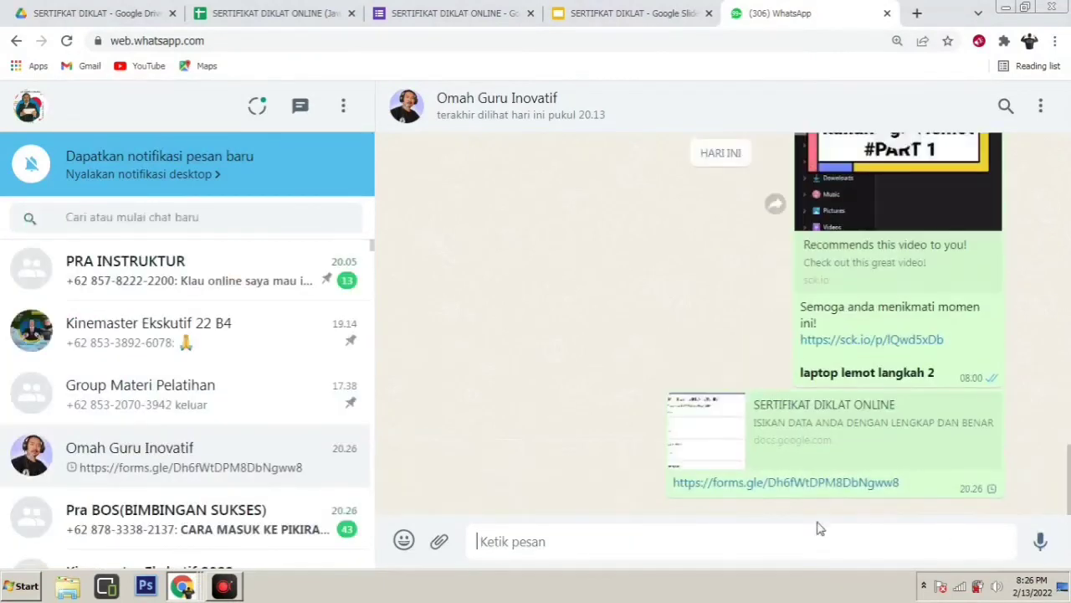
pyautogui.click(736, 486)
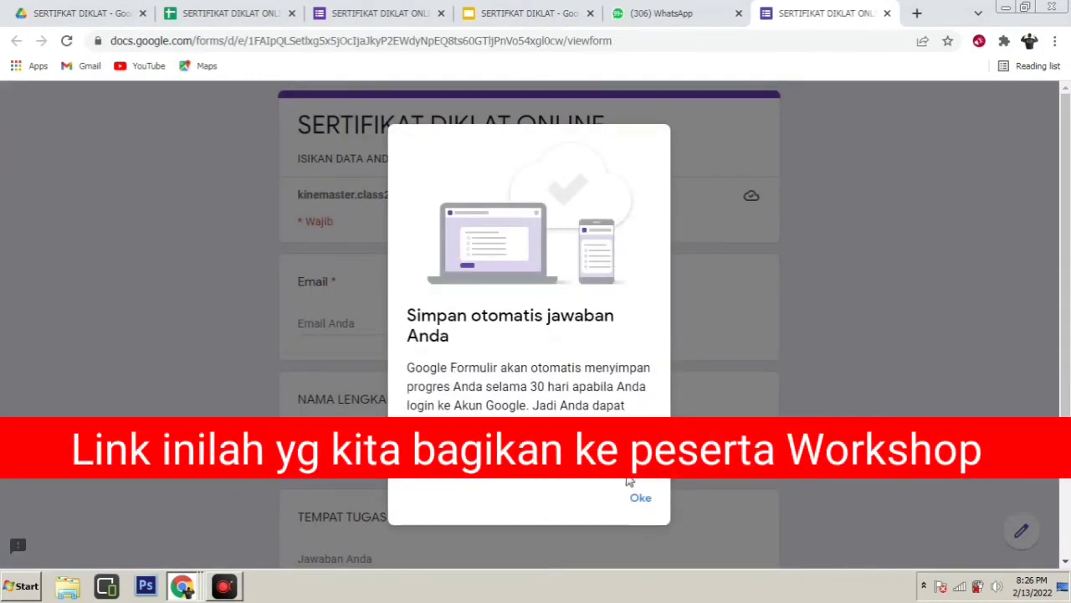
# Dismiss the auto-save notice and enter the respondent's email address
pyautogui.click(641, 499)
pyautogui.click(347, 326)
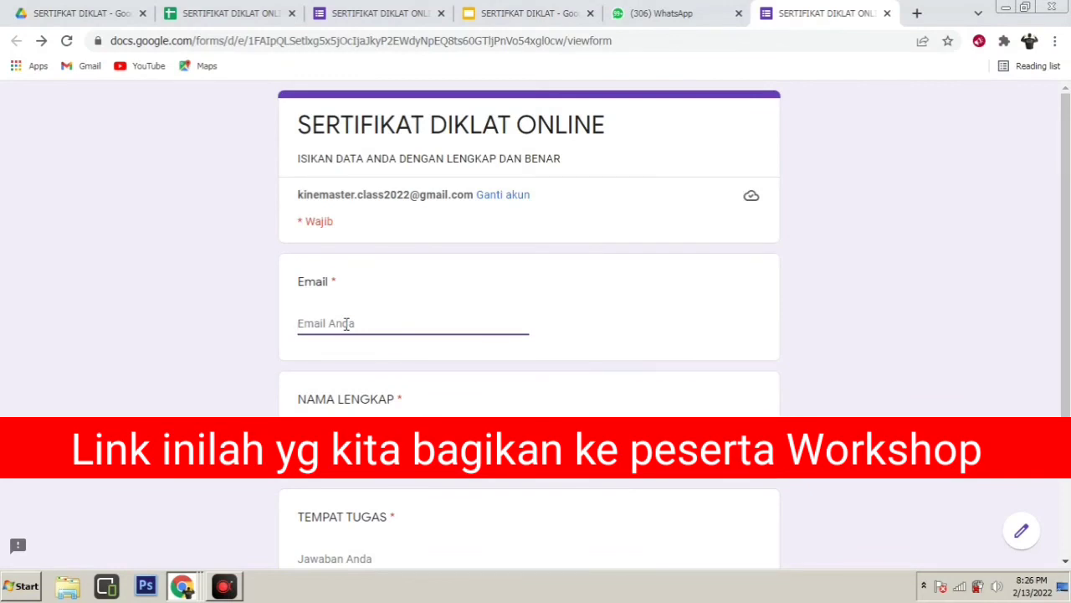
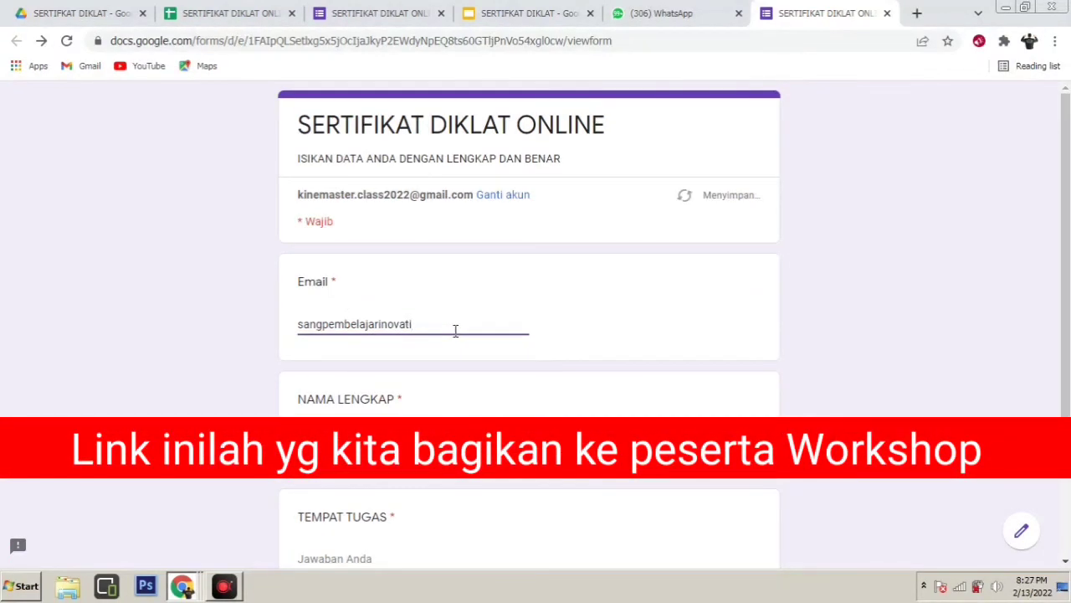
pyautogui.press('Tab')
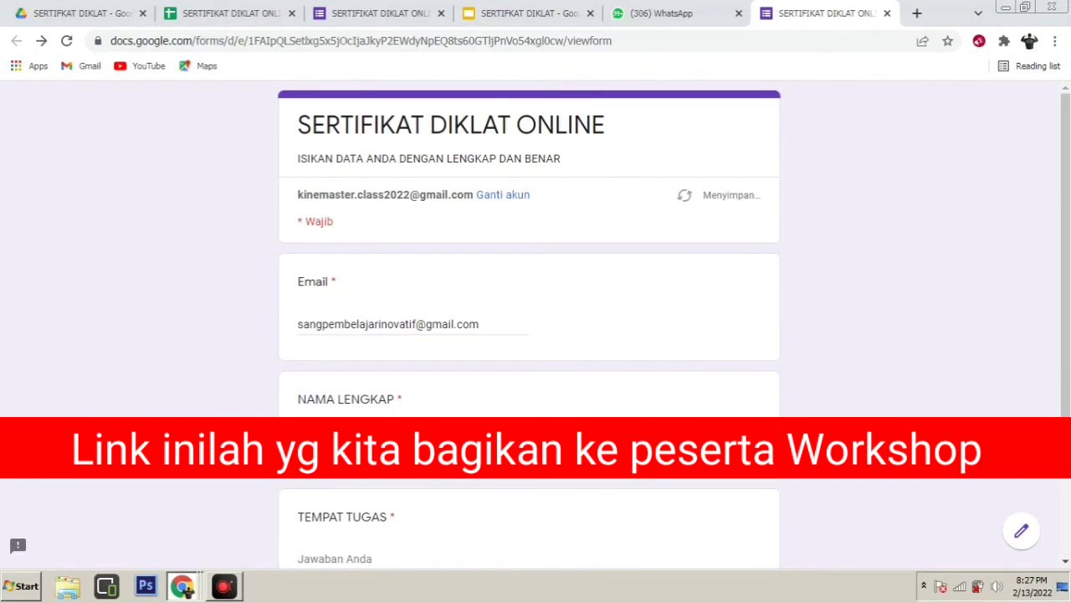
# Enter OMAH GURU INOVATIF as Tempat Tugas and submit the response
pyautogui.scroll(-2, 354, 405)
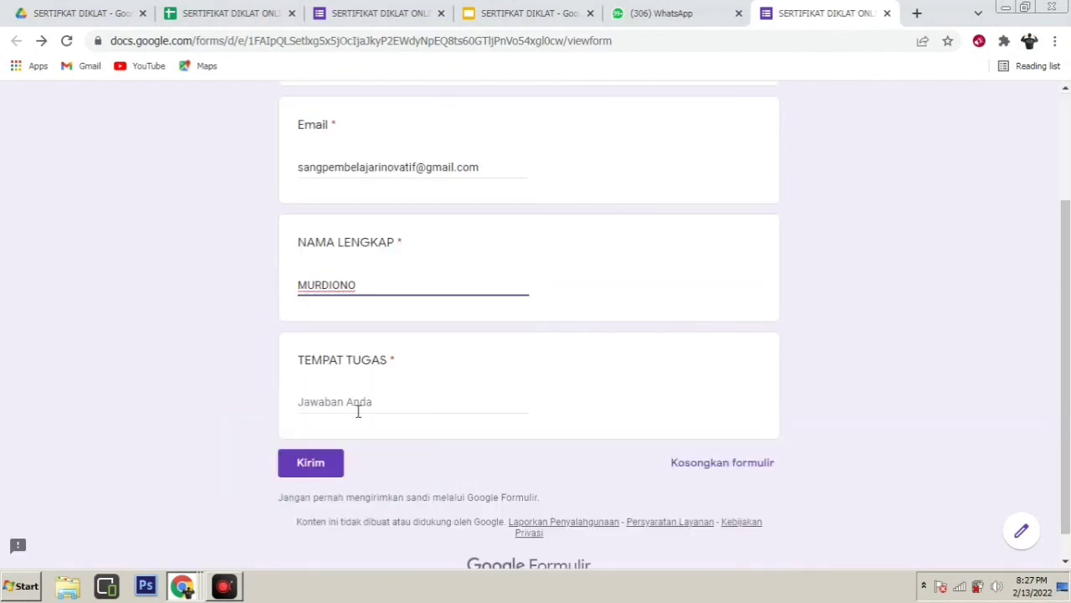
pyautogui.click(355, 405)
pyautogui.write('OK')
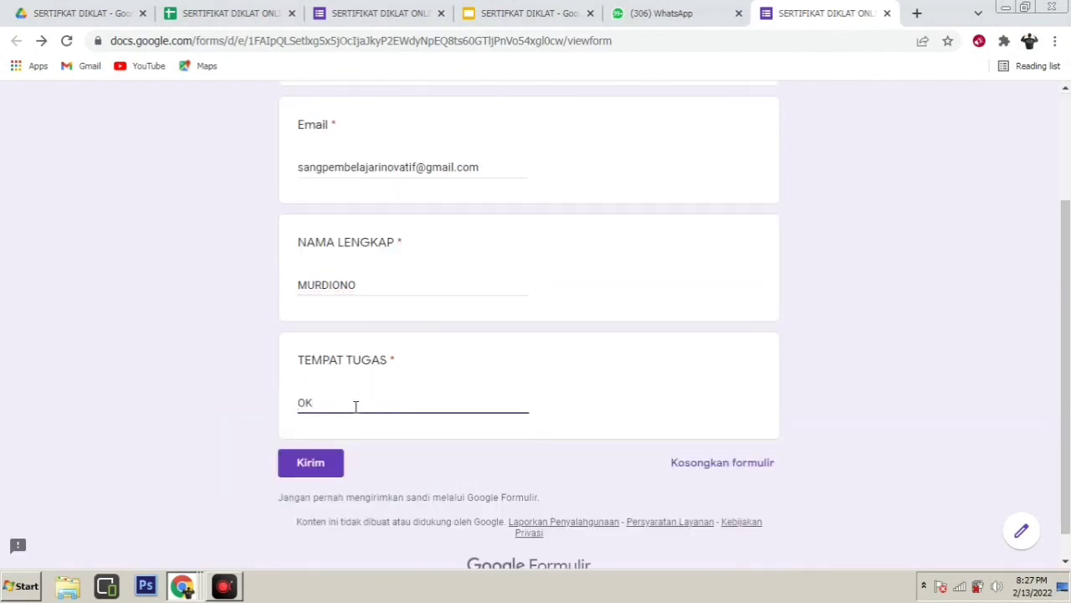
pyautogui.press('BackSpace')
pyautogui.write('MAH GURU INOVATIF')
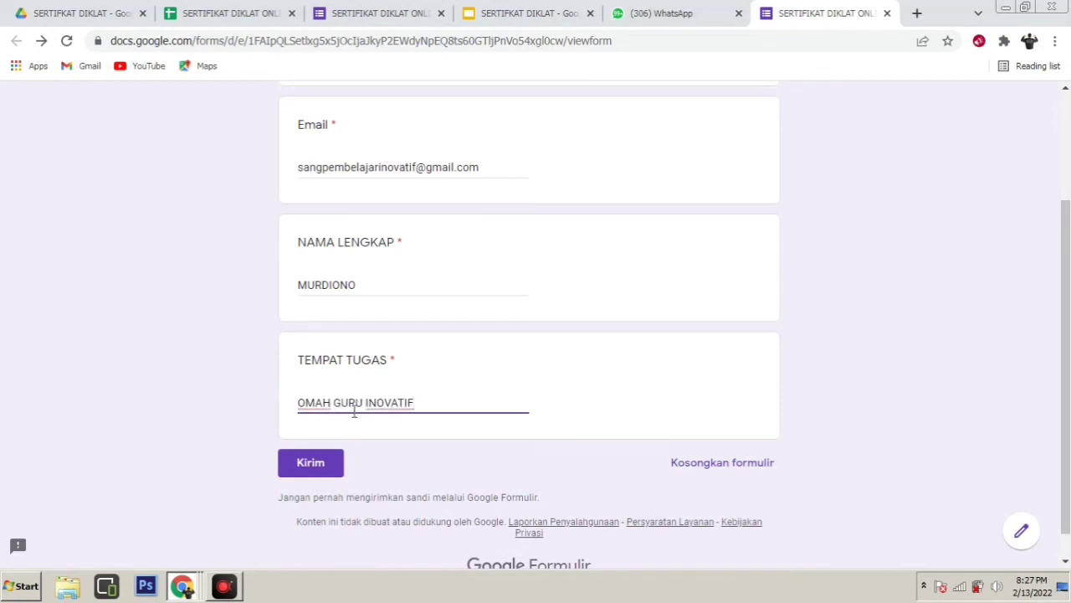
pyautogui.click(328, 462)
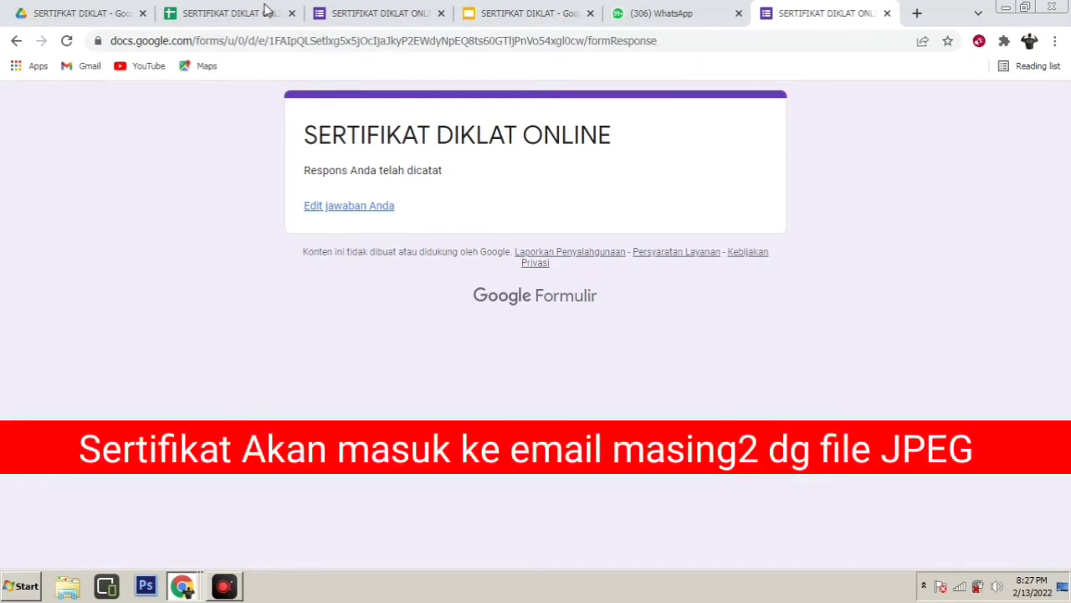
pyautogui.click(372, 12)
pyautogui.click(737, 142)
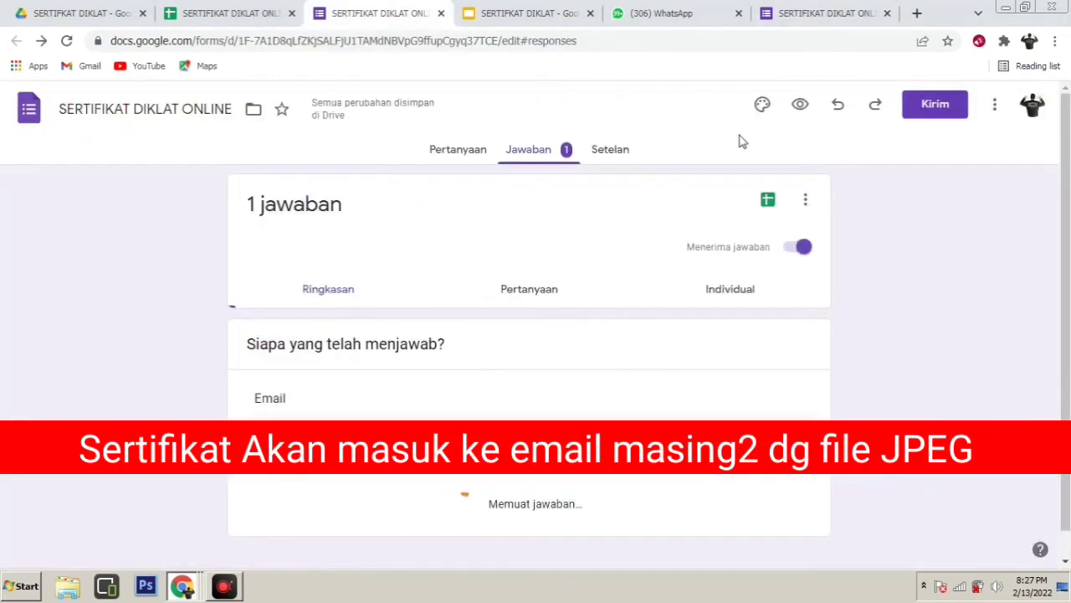
pyautogui.click(541, 158)
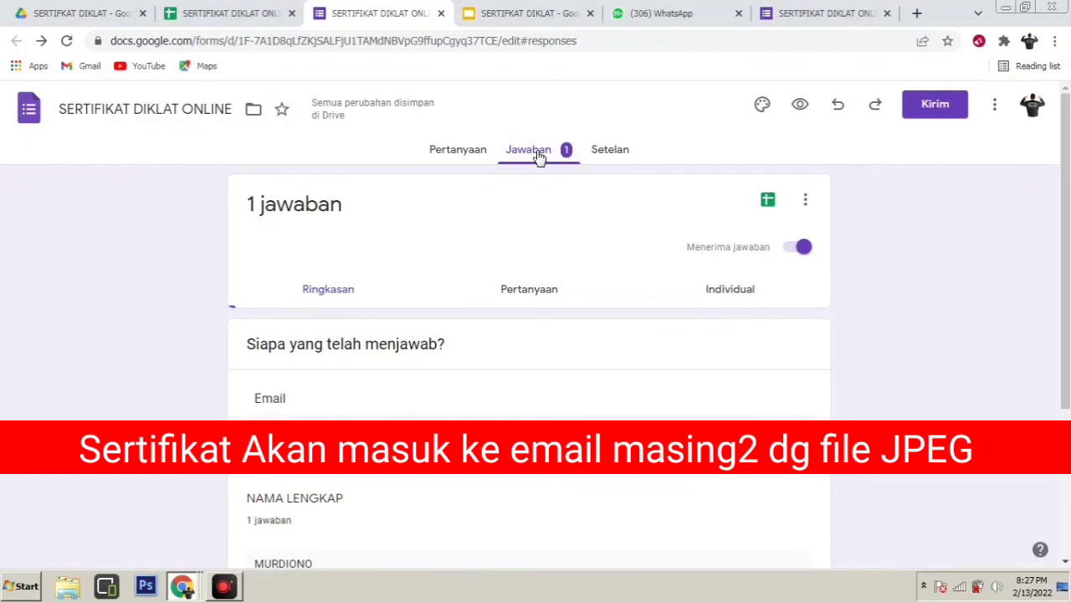
pyautogui.click(186, 16)
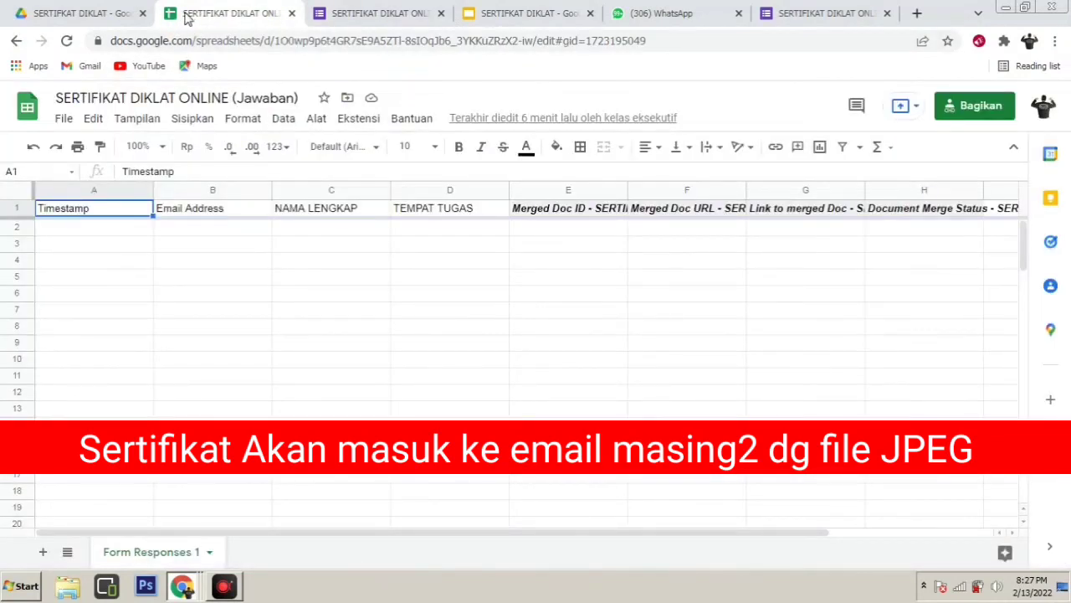
pyautogui.click(329, 13)
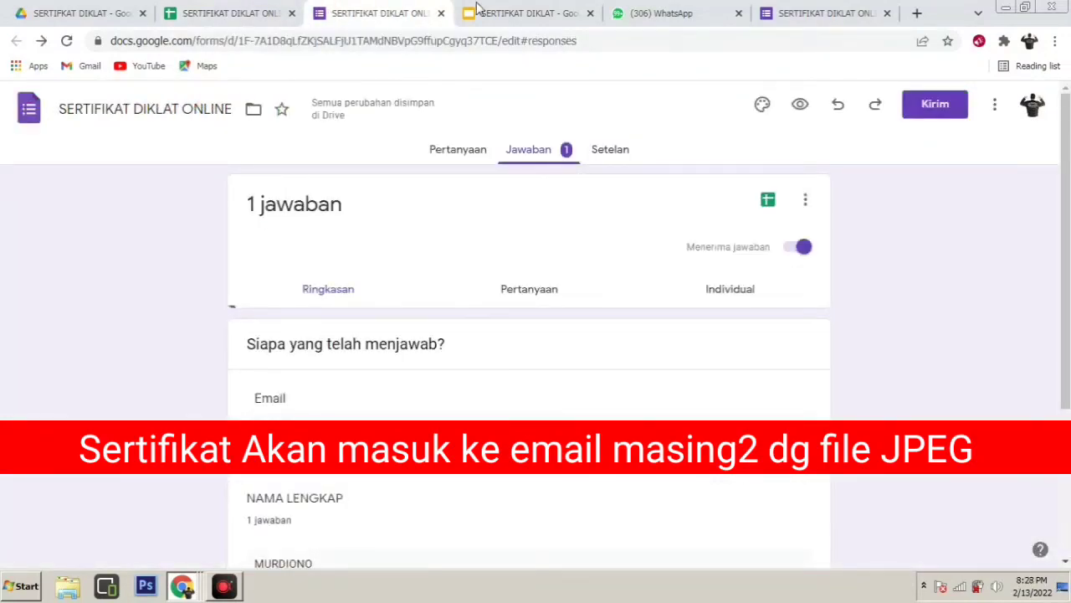
pyautogui.click(508, 10)
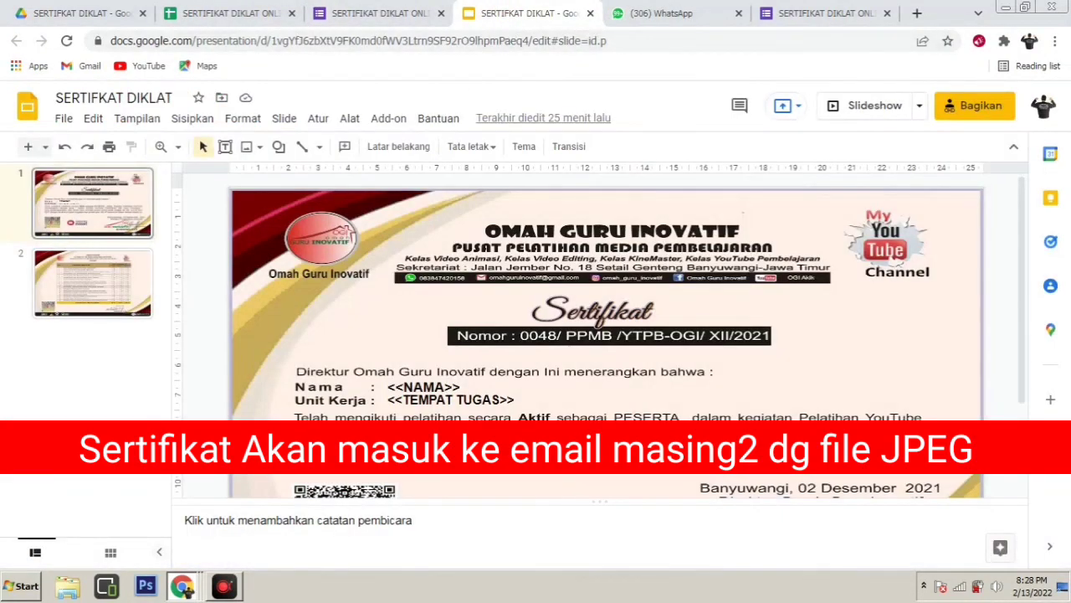
pyautogui.click(799, 11)
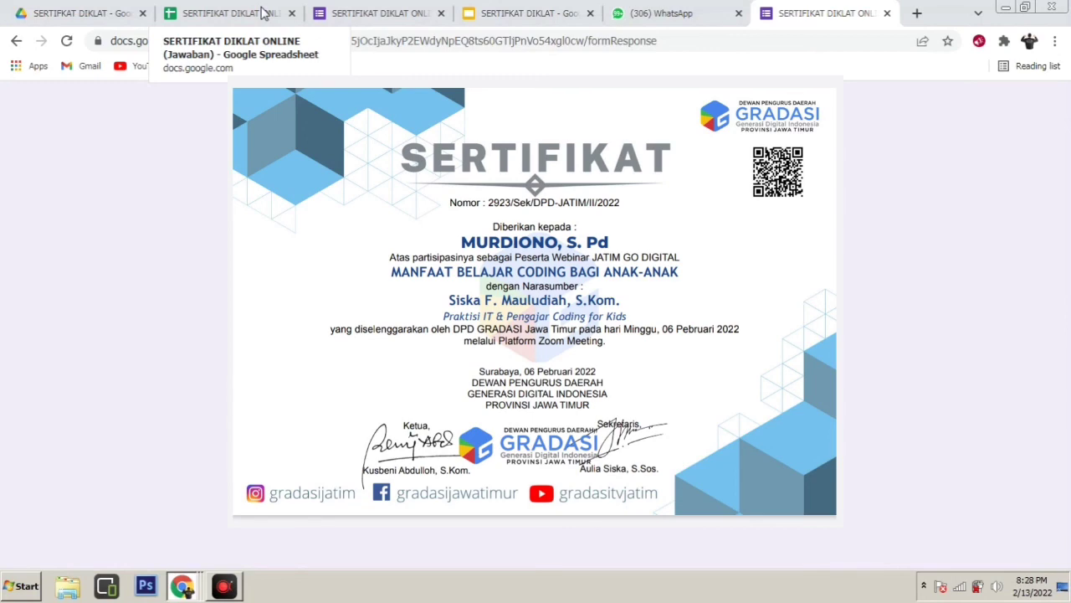
# Cycle through the Sheets, Forms and WhatsApp tabs, ending on the SERTIFIKAT DIKLAT slides
pyautogui.click(263, 13)
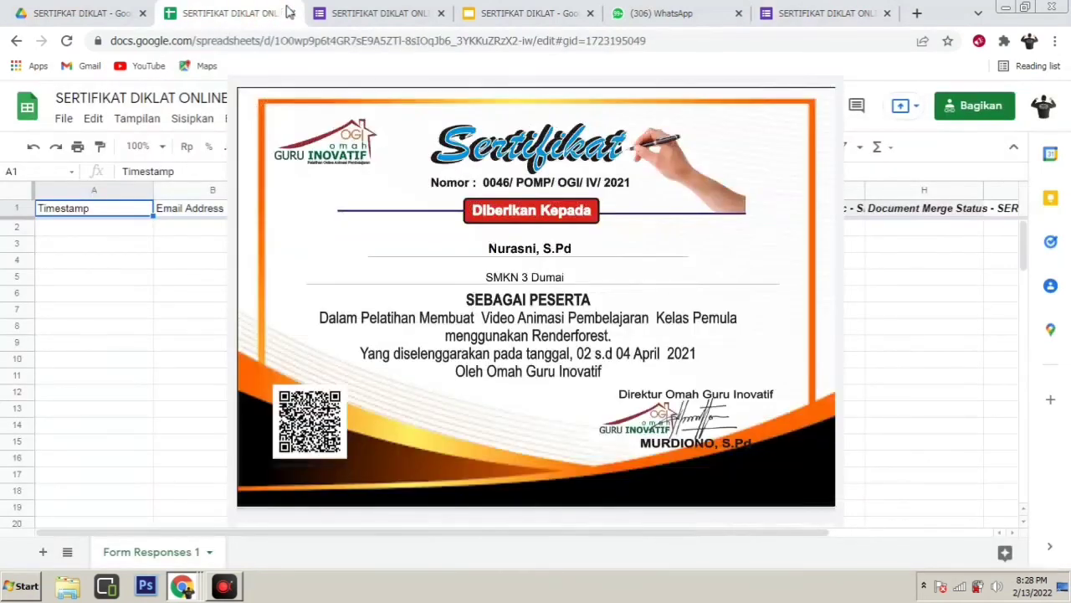
pyautogui.click(405, 17)
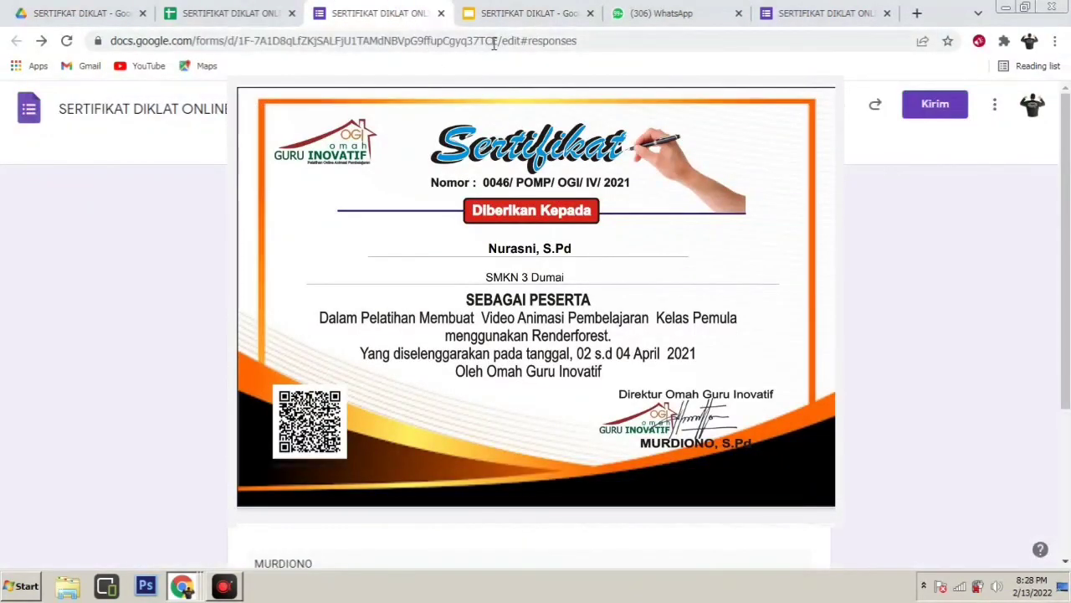
pyautogui.click(513, 17)
pyautogui.click(670, 13)
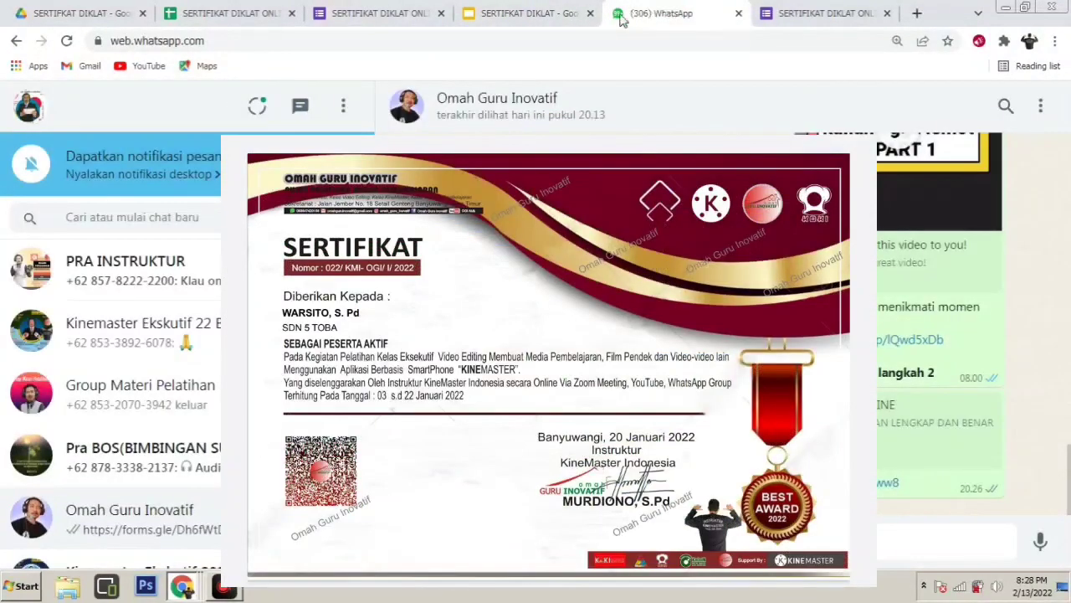
pyautogui.click(519, 12)
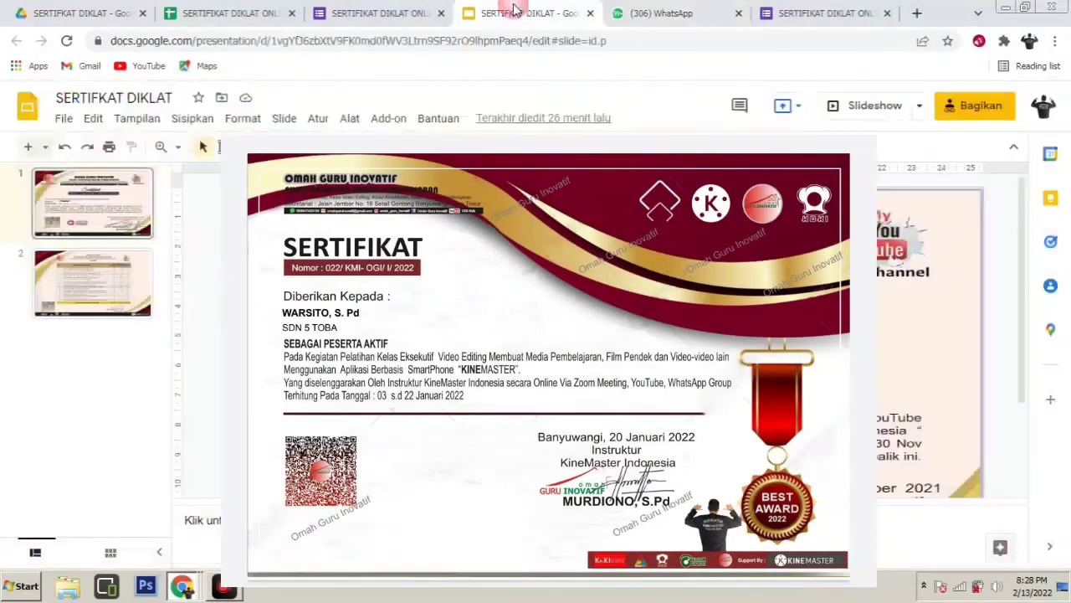